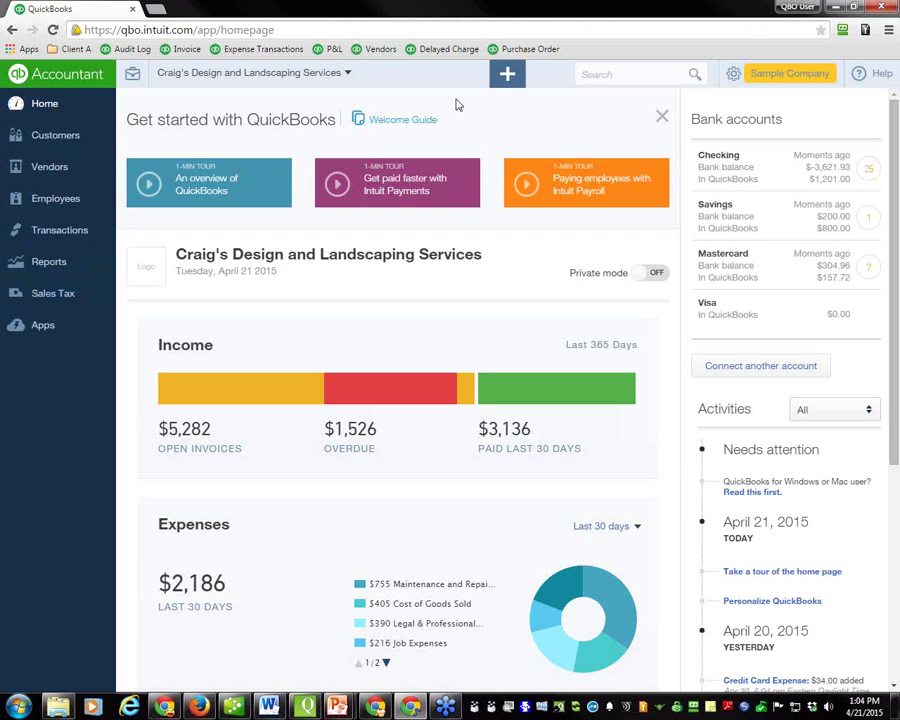
# Review the transaction types that can be created and the company's settings, lists and tools
pyautogui.click(510, 83)
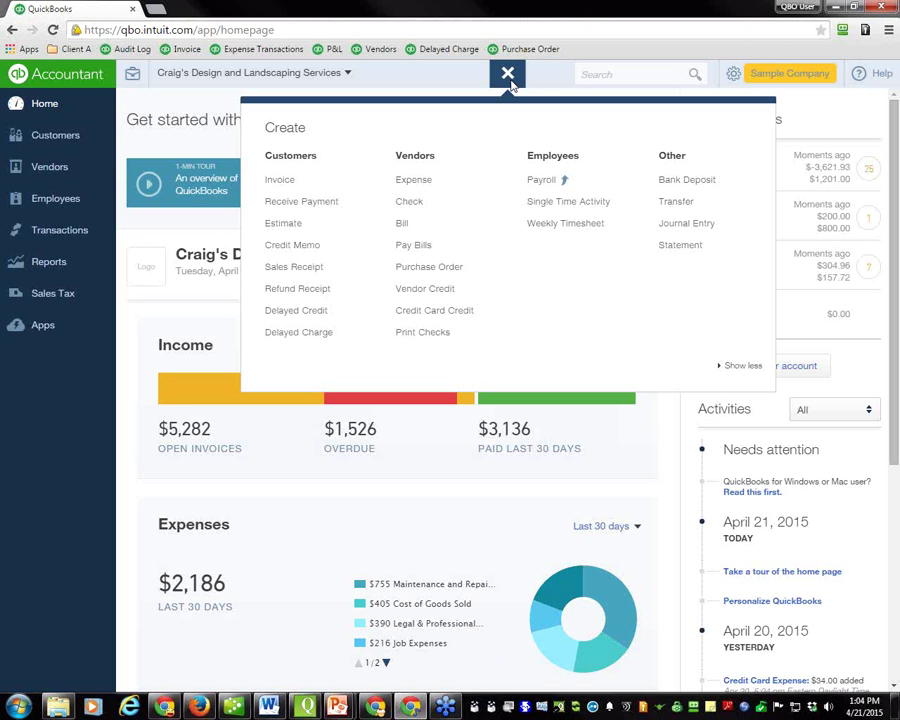
pyautogui.click(508, 78)
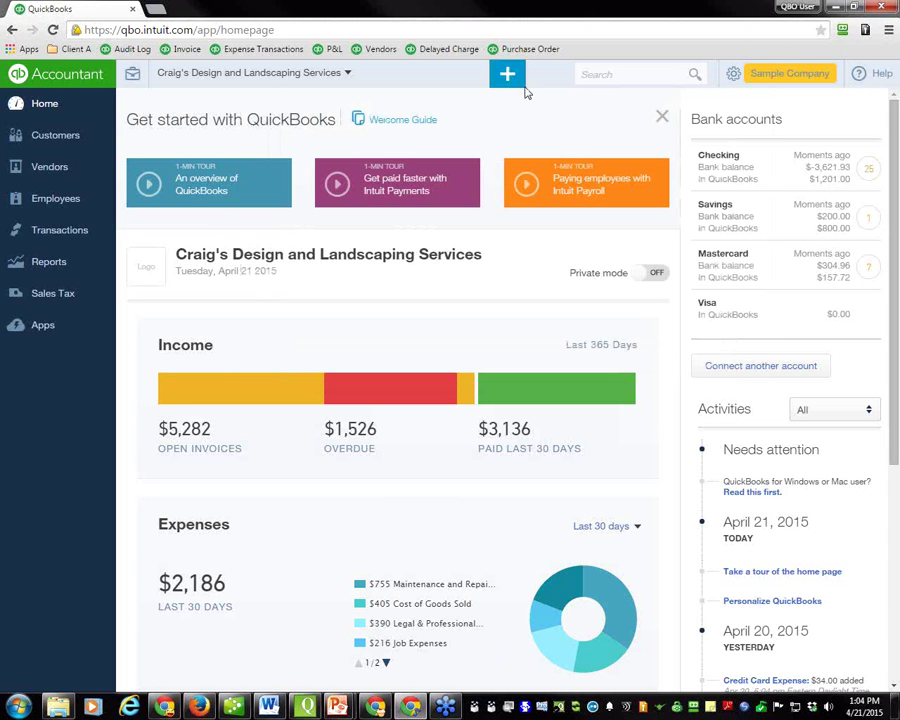
pyautogui.click(735, 78)
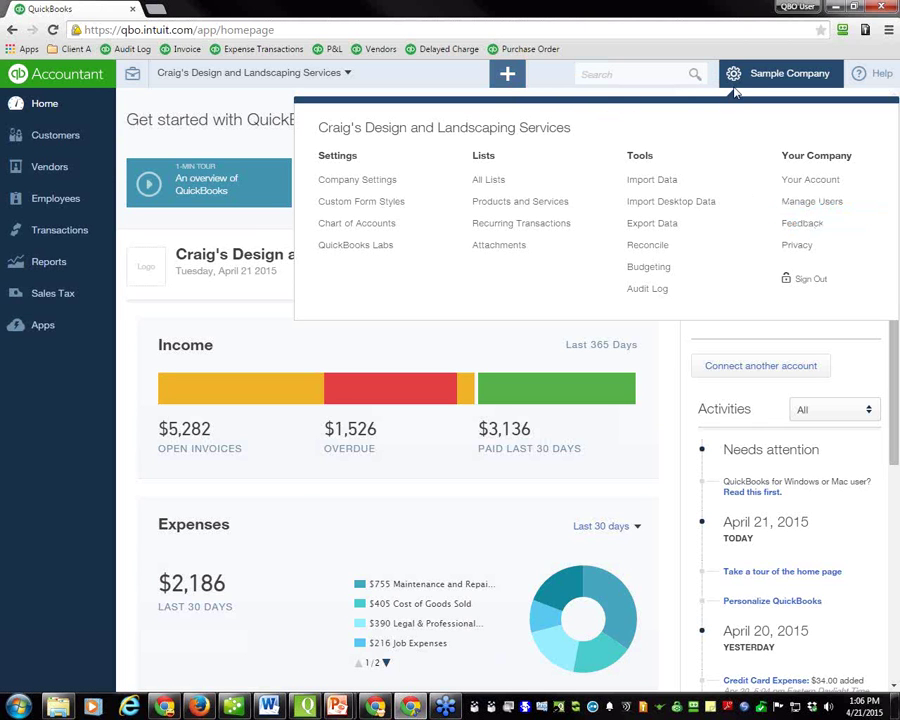
pyautogui.click(46, 463)
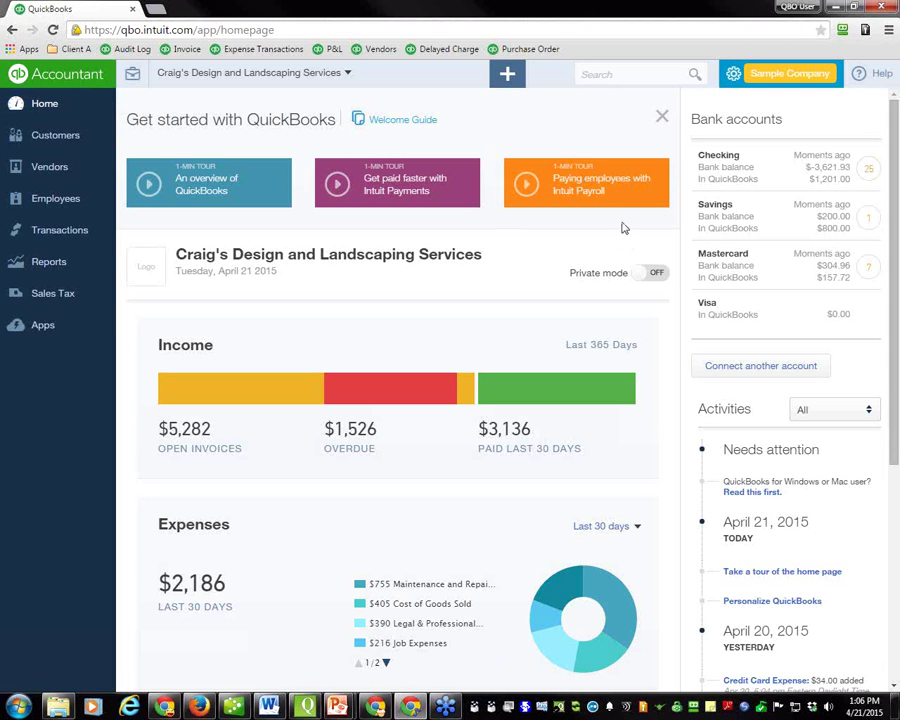
# Dismiss the getting-started banner on the home page and review the Income, Expenses, and Profit and Loss summaries
pyautogui.click(662, 118)
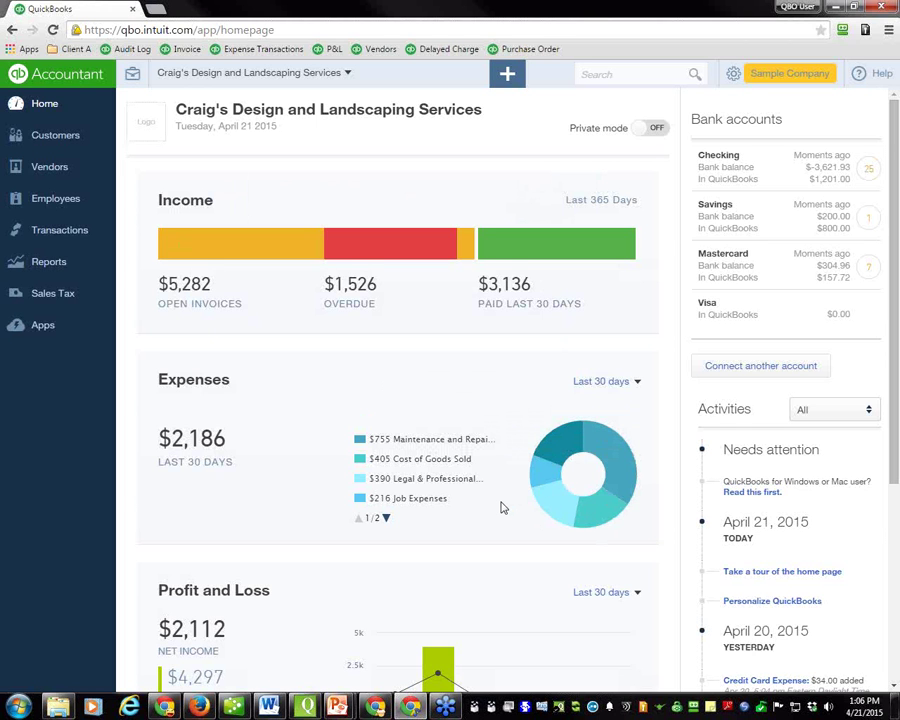
pyautogui.scroll(-1, 503, 508)
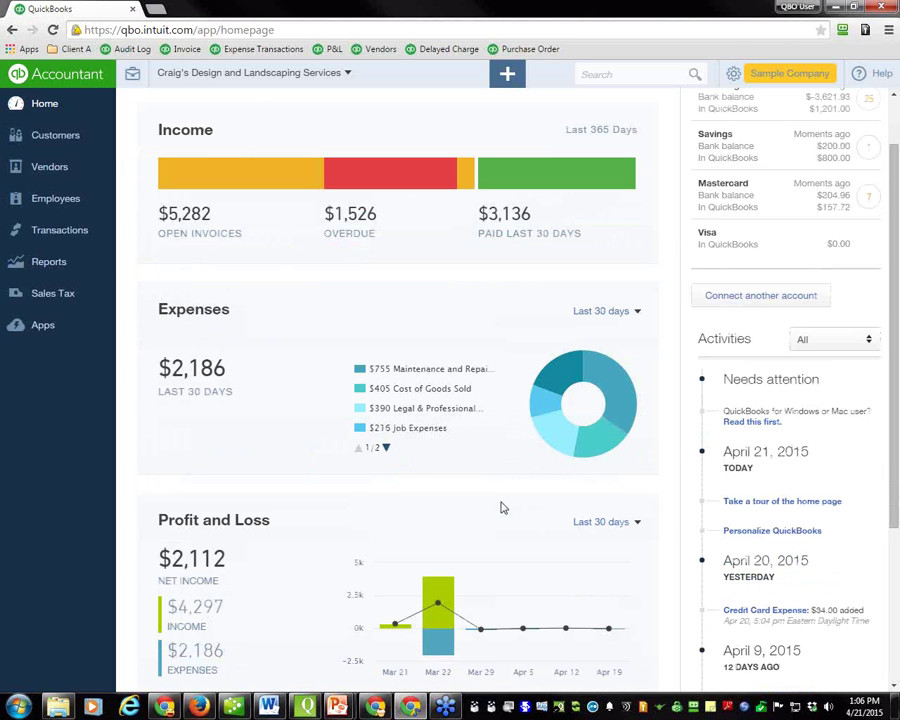
pyautogui.scroll(-2, 503, 508)
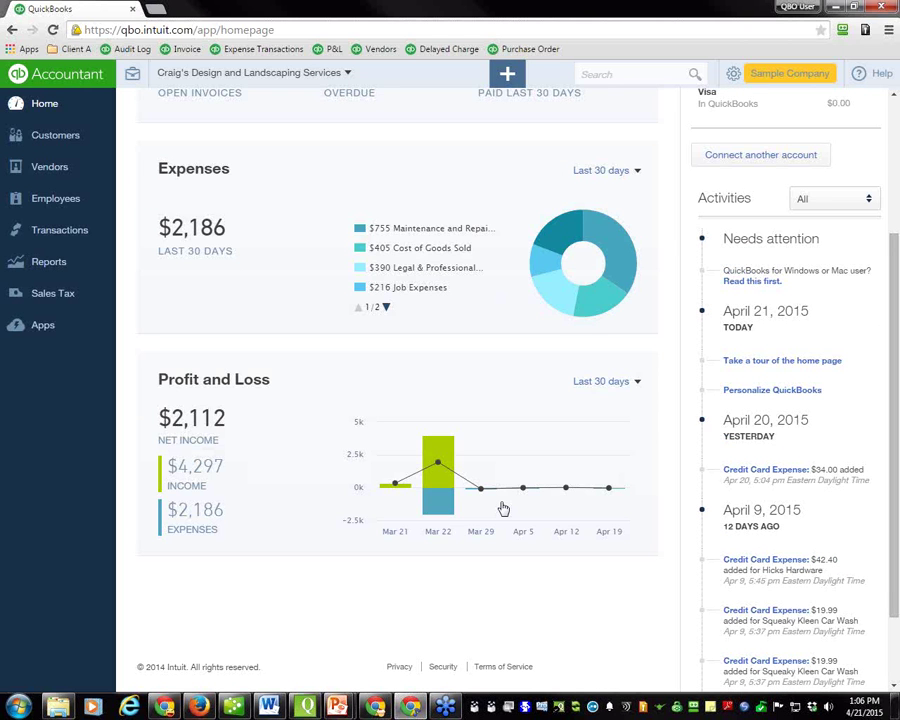
pyautogui.scroll(3, 503, 508)
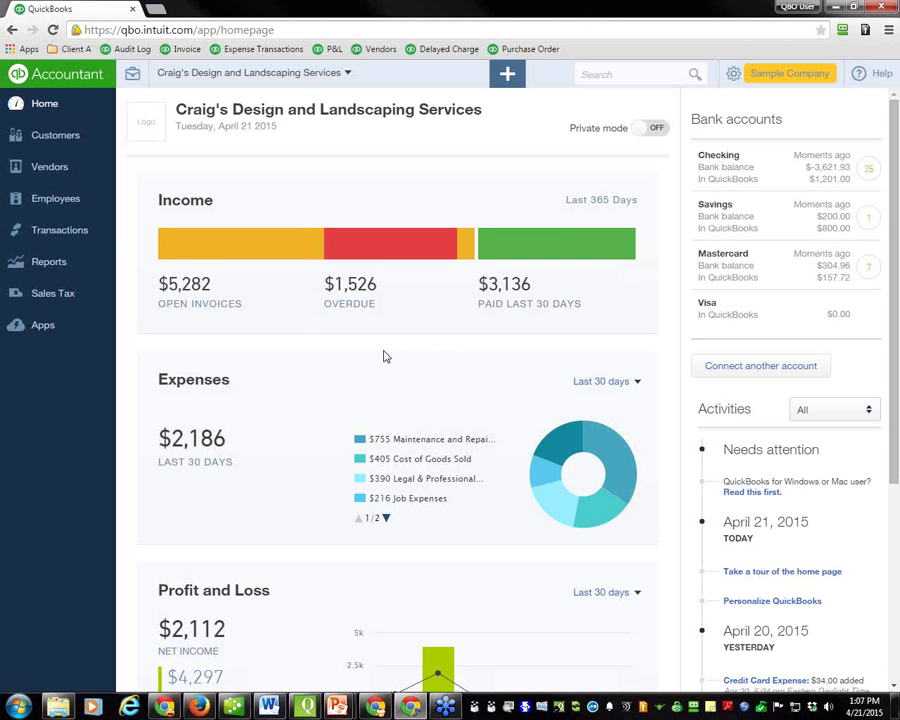
# Filter the customer list to overdue invoices and examine the actions for all selected customers and for Amy's Bird Sanctuary, ending with the filter cleared
pyautogui.click(73, 138)
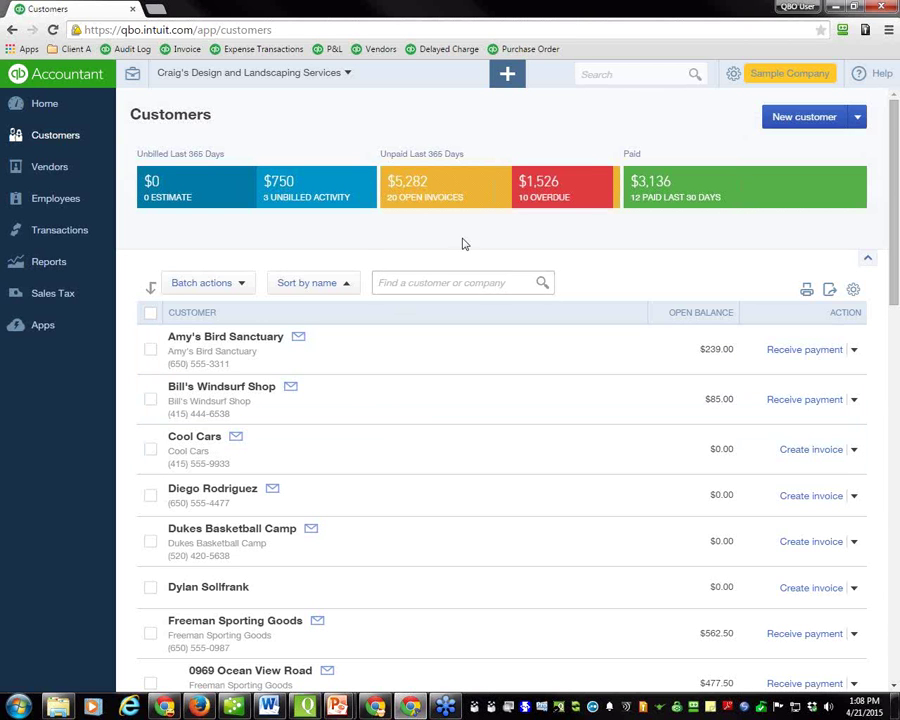
pyautogui.click(552, 193)
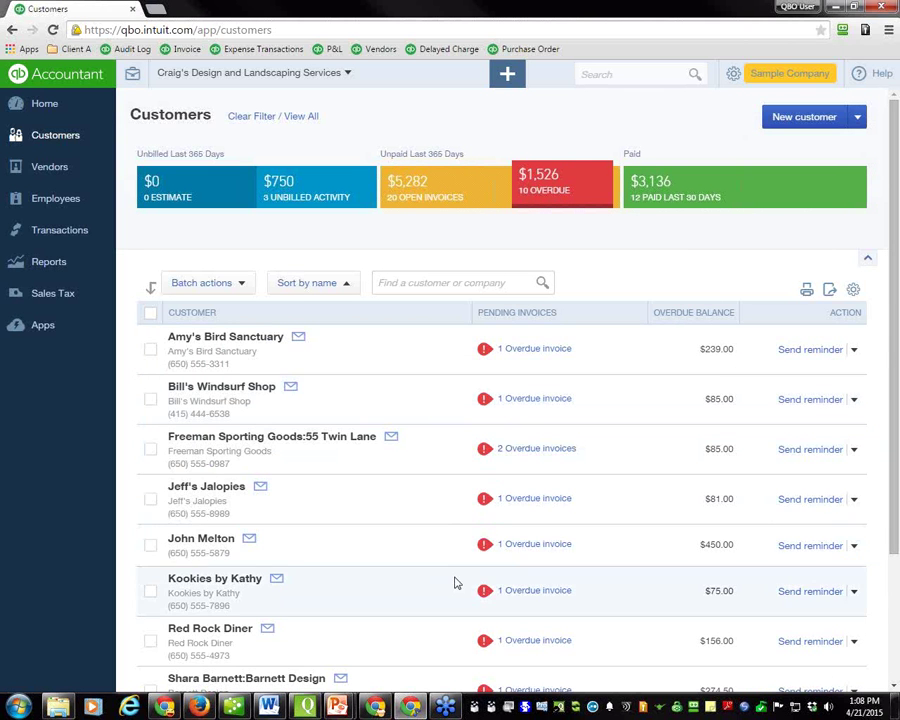
pyautogui.click(150, 313)
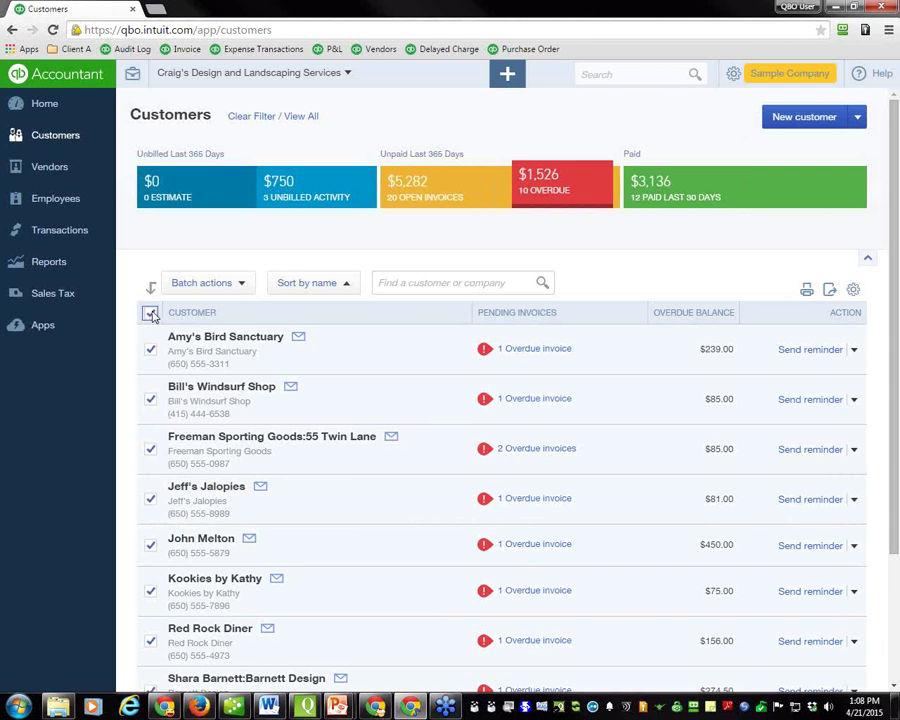
pyautogui.click(241, 285)
pyautogui.click(853, 350)
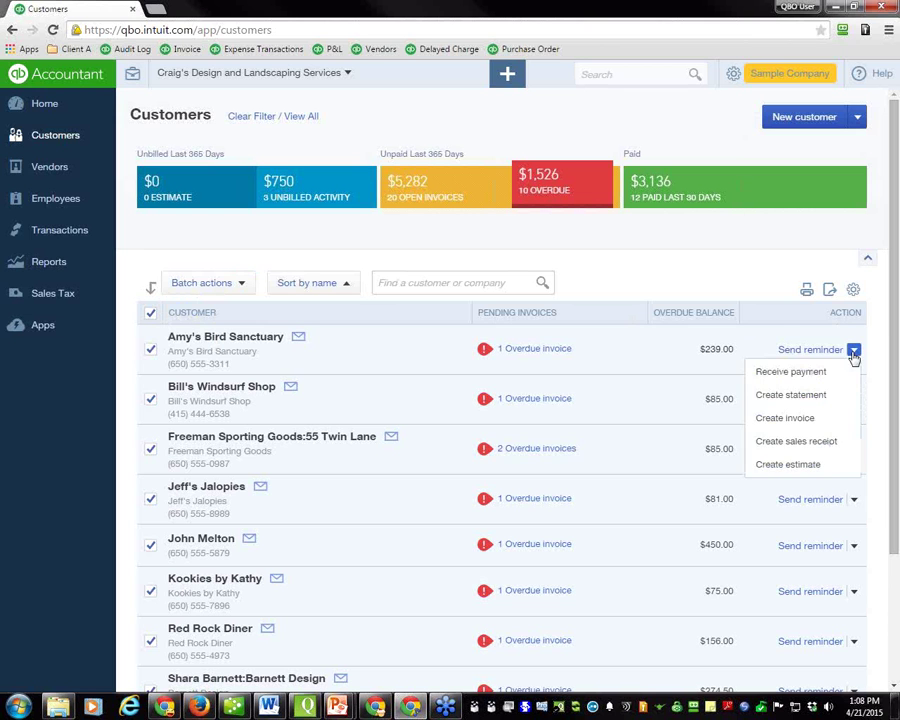
pyautogui.click(853, 352)
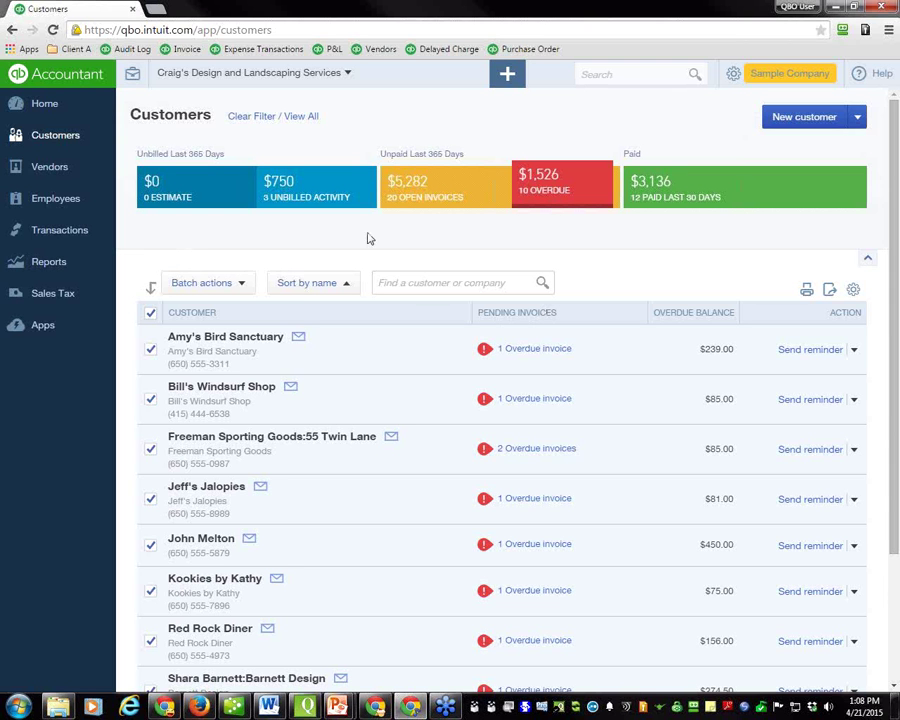
pyautogui.click(259, 118)
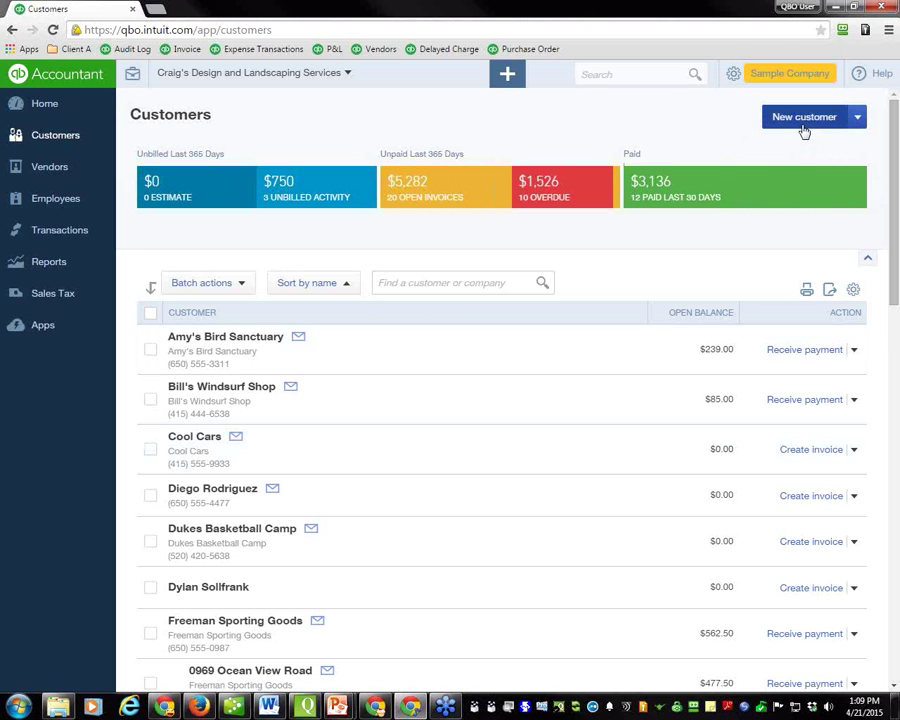
# Examine the unfiltered customer list's import option, its column and row settings, and the actions offered for Amy's Bird Sanctuary
pyautogui.click(858, 122)
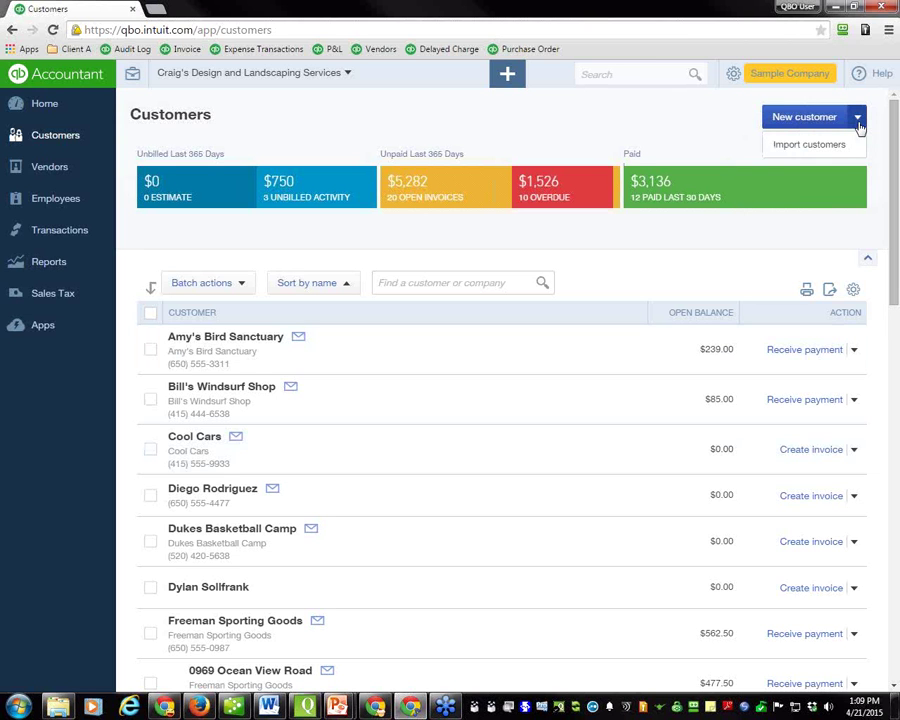
pyautogui.click(853, 292)
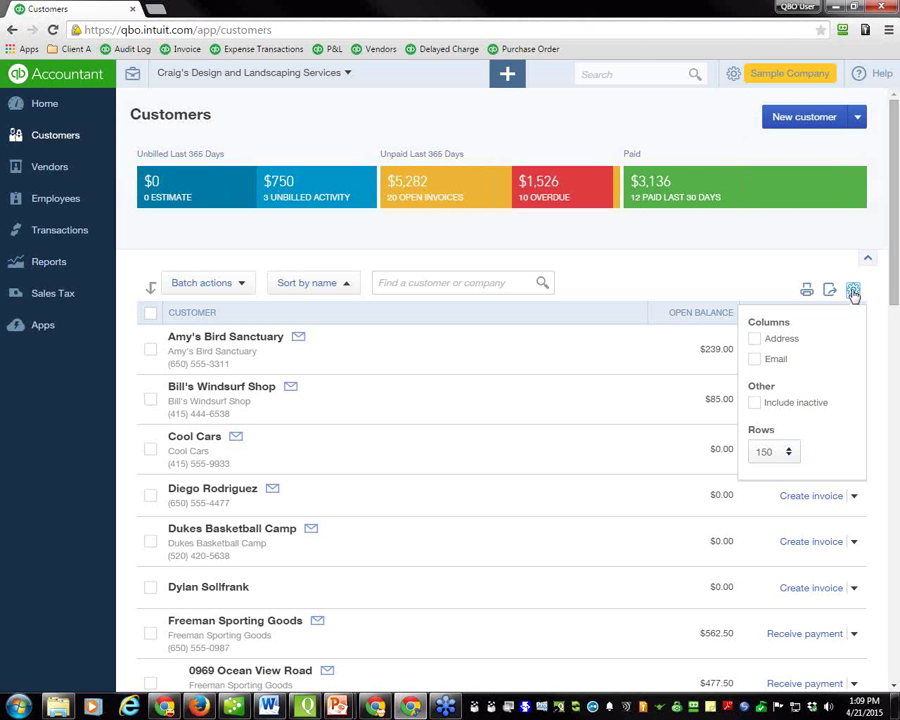
pyautogui.click(665, 289)
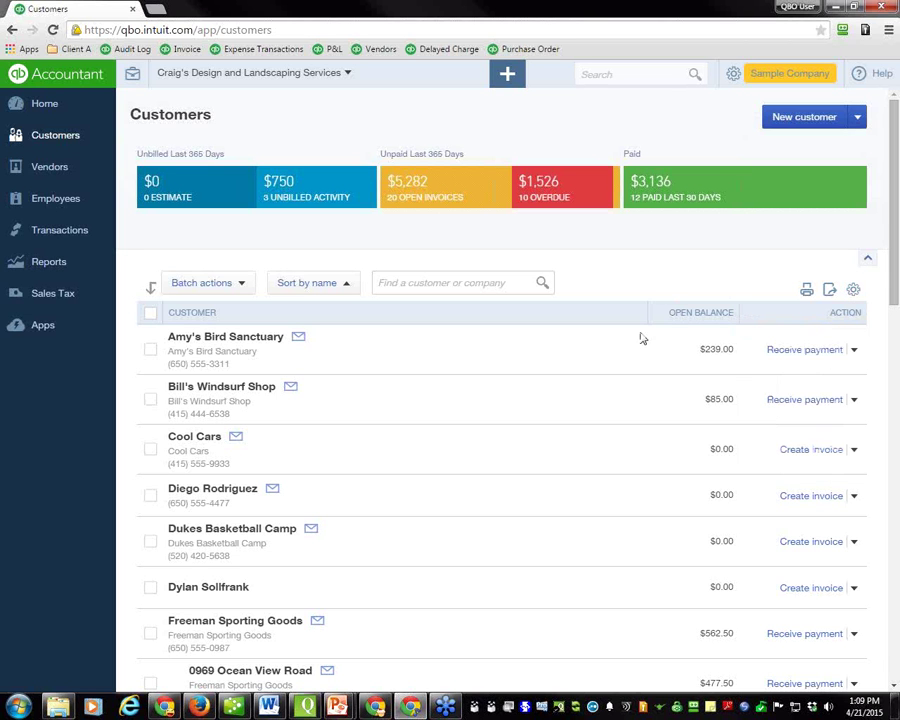
pyautogui.click(854, 351)
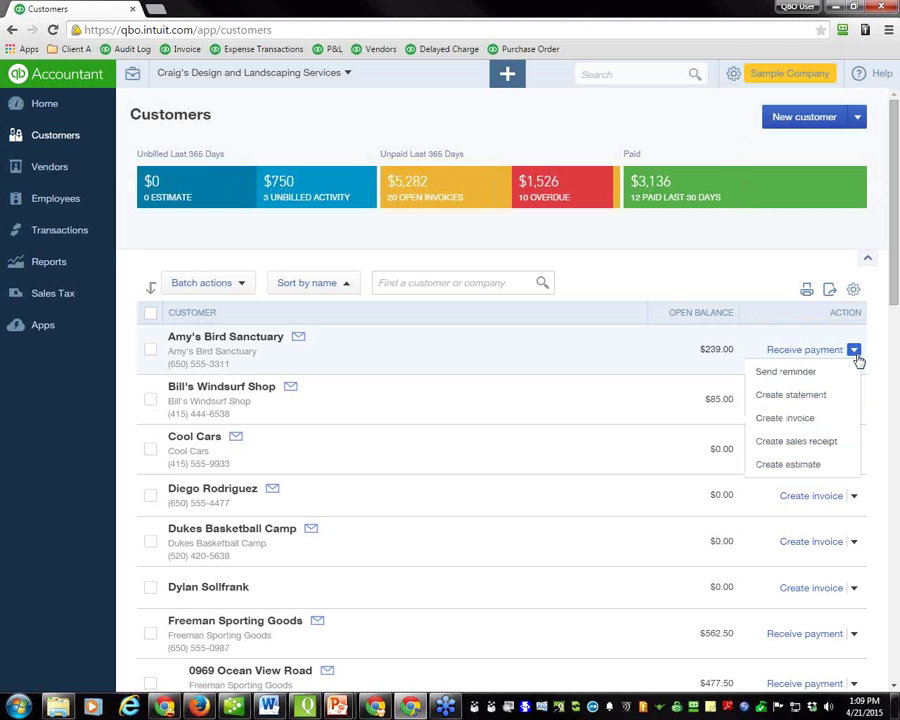
pyautogui.click(662, 276)
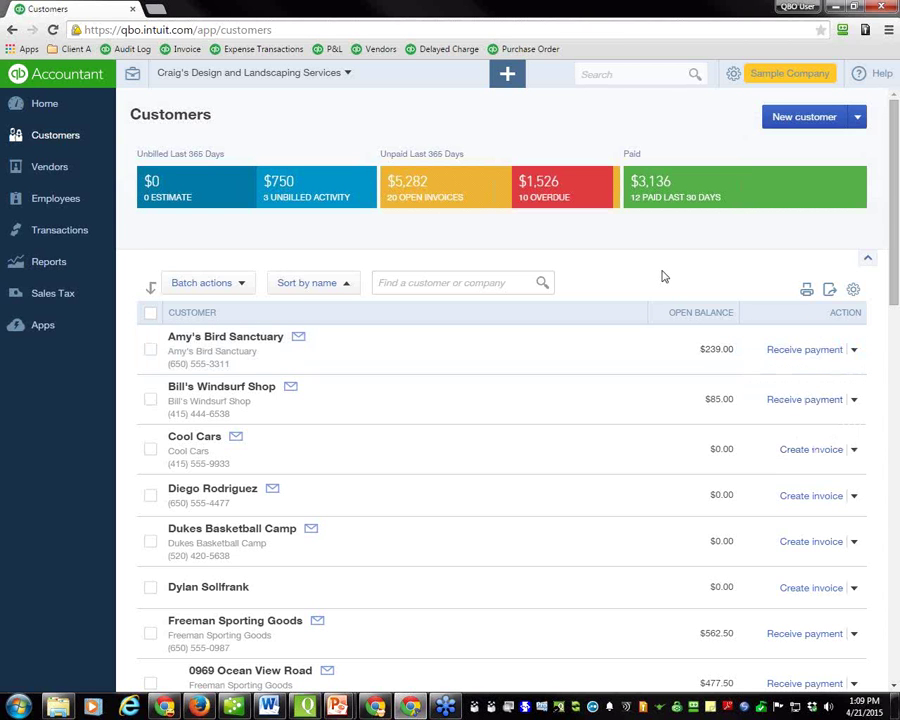
# Examine the vendor list's sorting, search and import options and the actions offered for Bob's Burger Joint
pyautogui.click(49, 174)
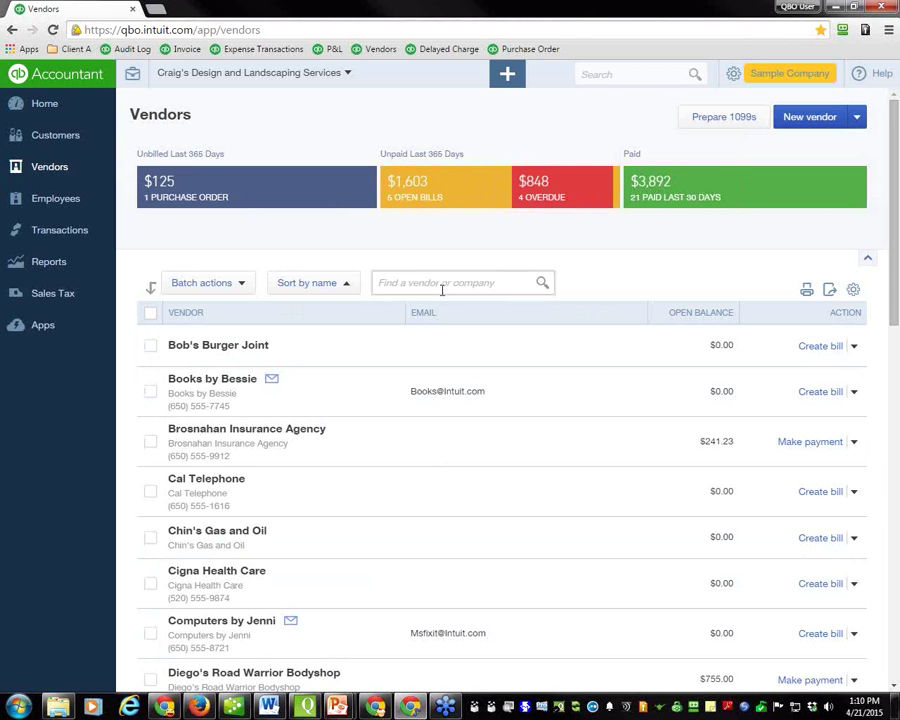
pyautogui.click(348, 290)
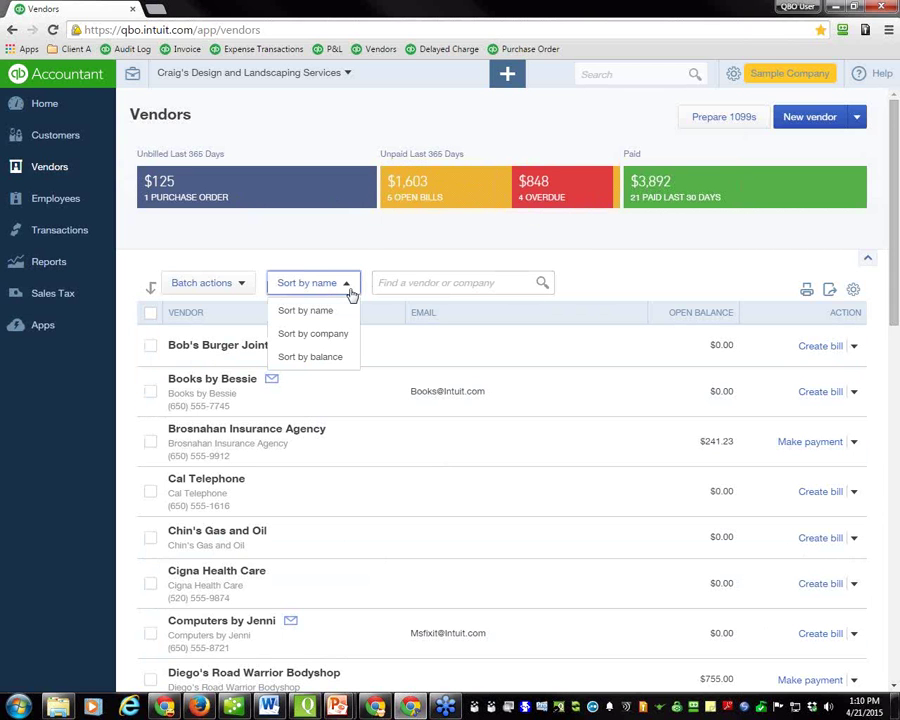
pyautogui.click(350, 292)
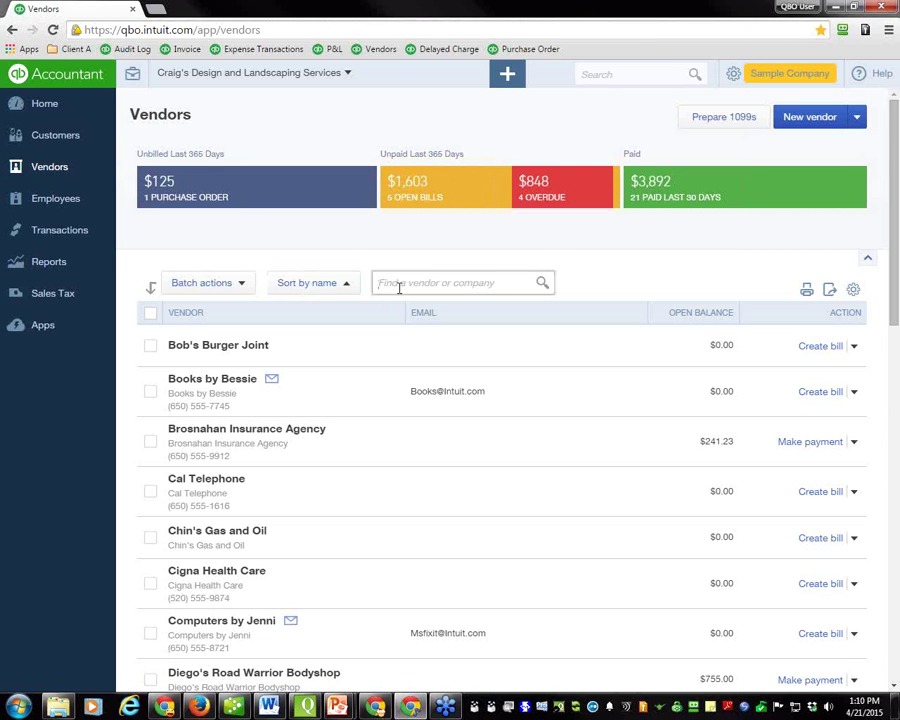
pyautogui.click(399, 287)
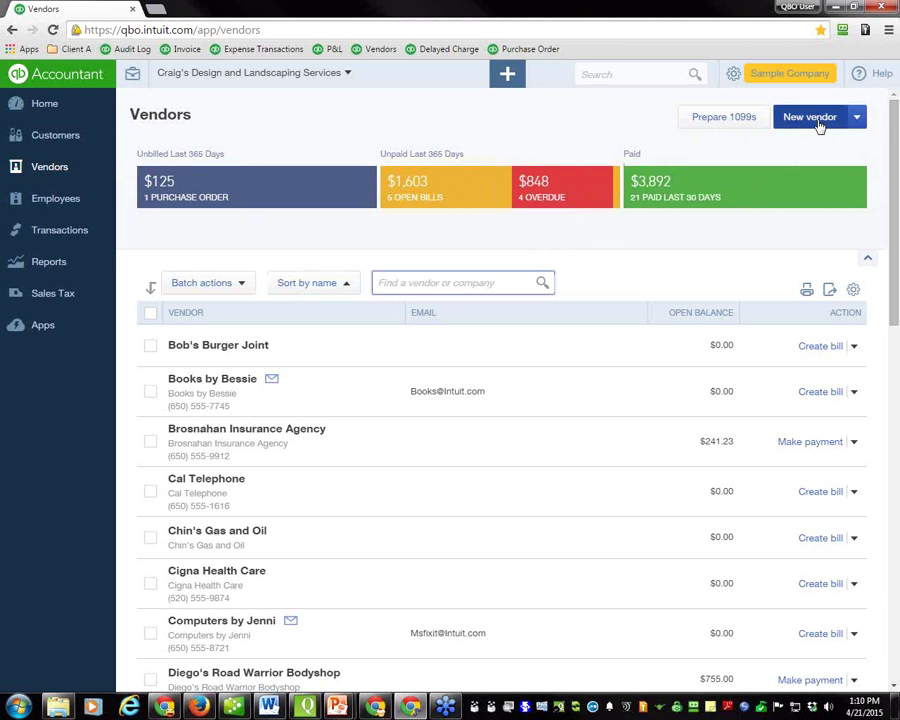
pyautogui.click(862, 124)
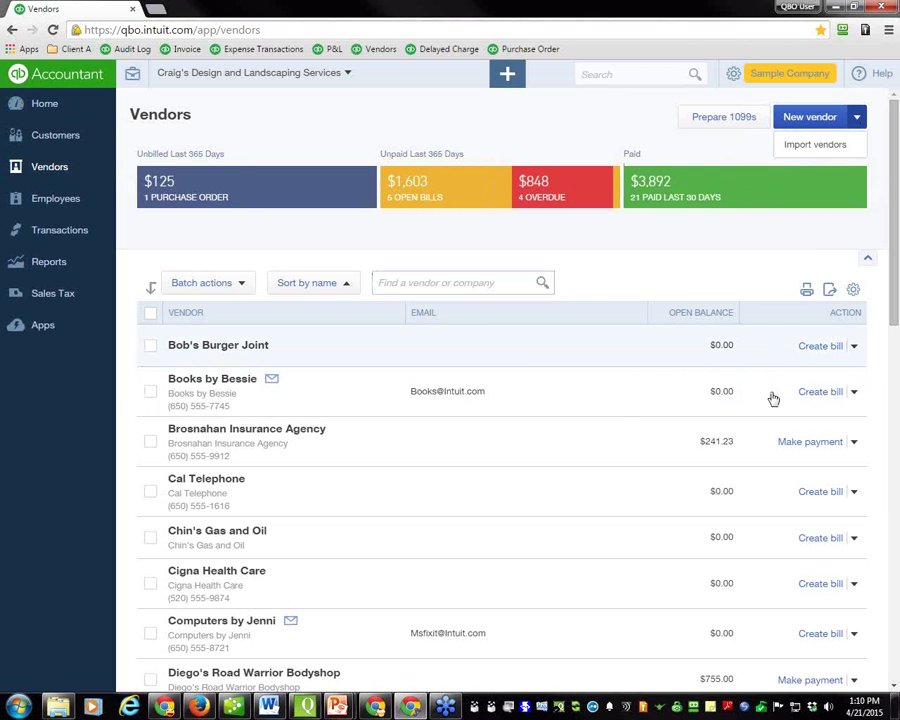
pyautogui.click(854, 346)
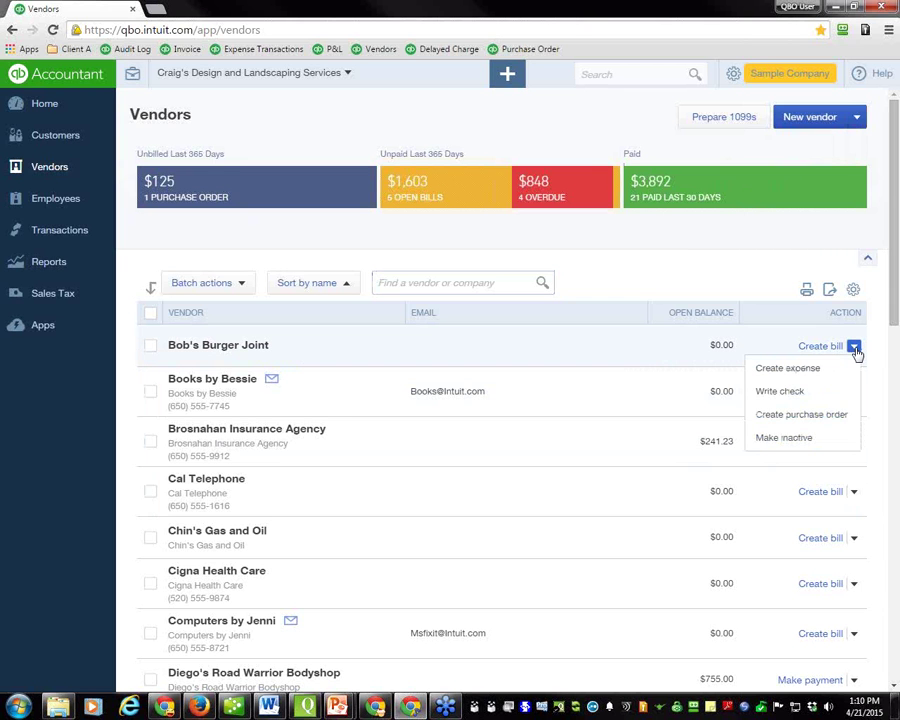
pyautogui.click(855, 348)
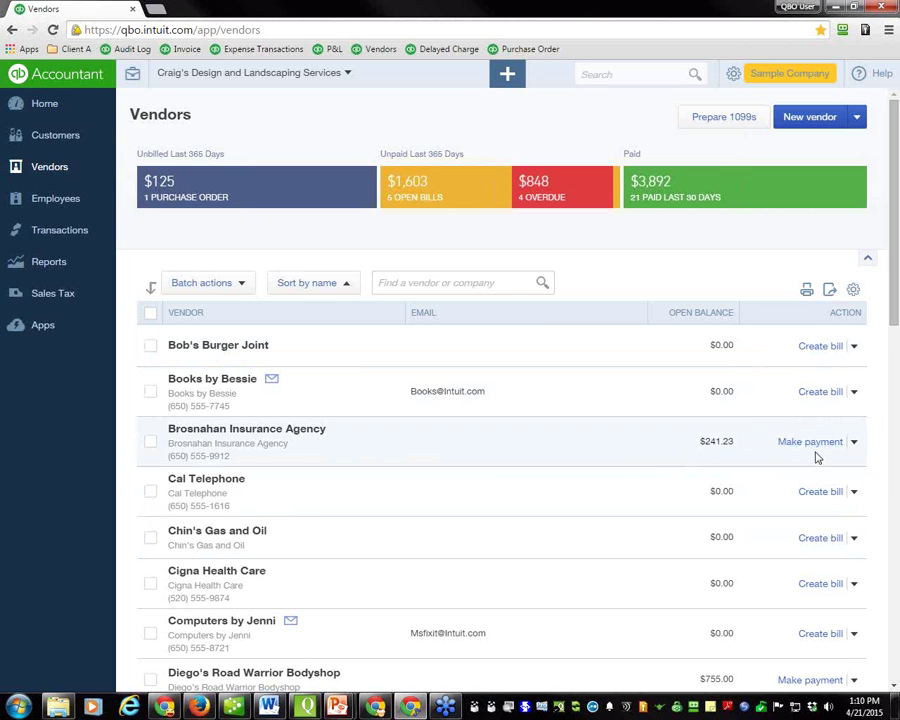
# View the employee list and the Bank and Credit Cards transactions, dismissing the tip about recognized items
pyautogui.click(55, 203)
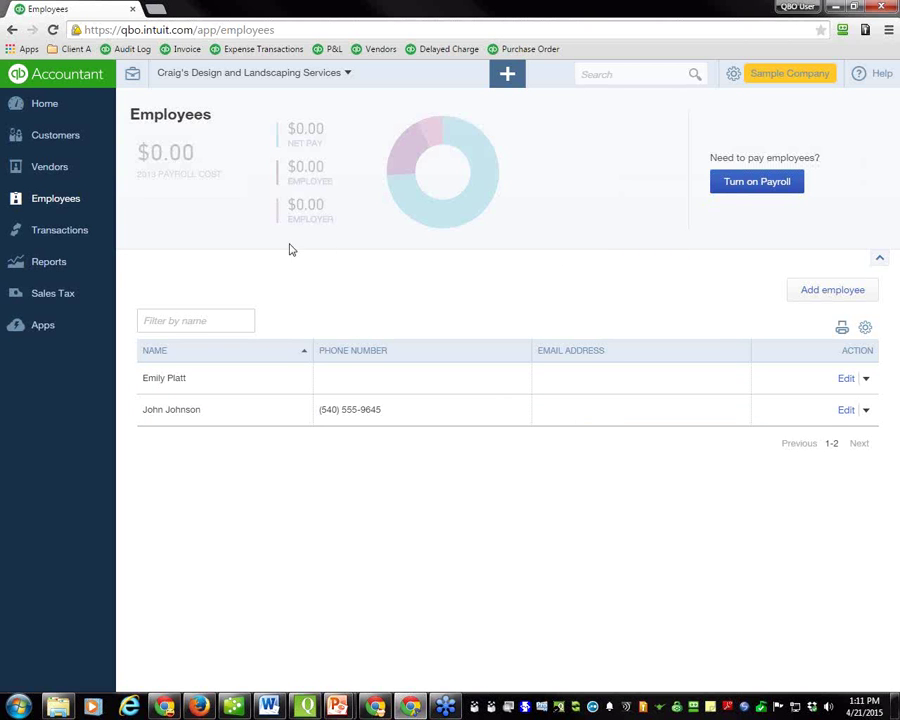
pyautogui.click(101, 235)
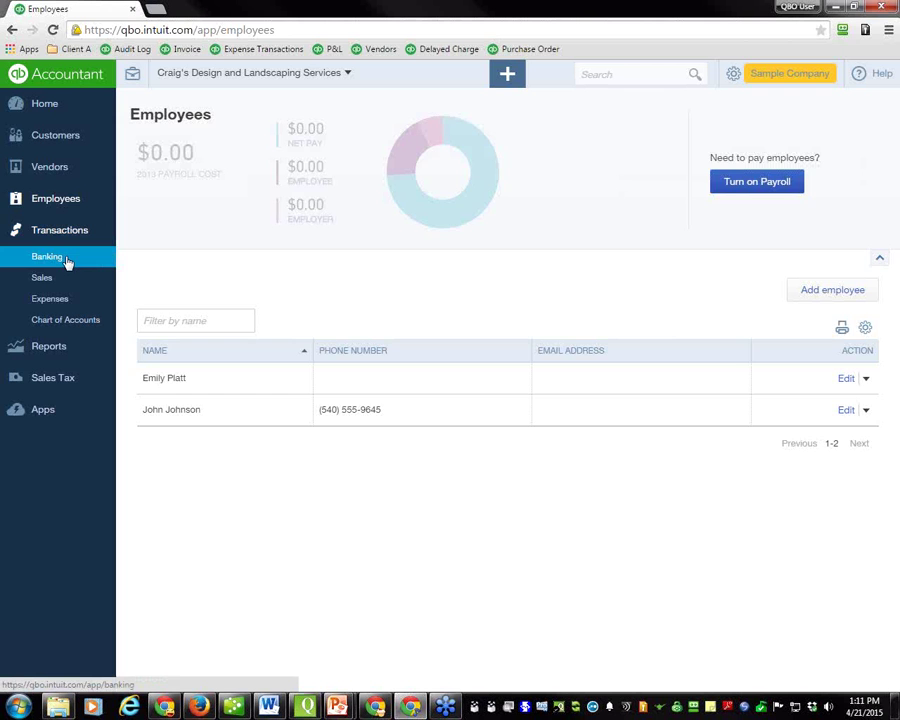
pyautogui.click(67, 262)
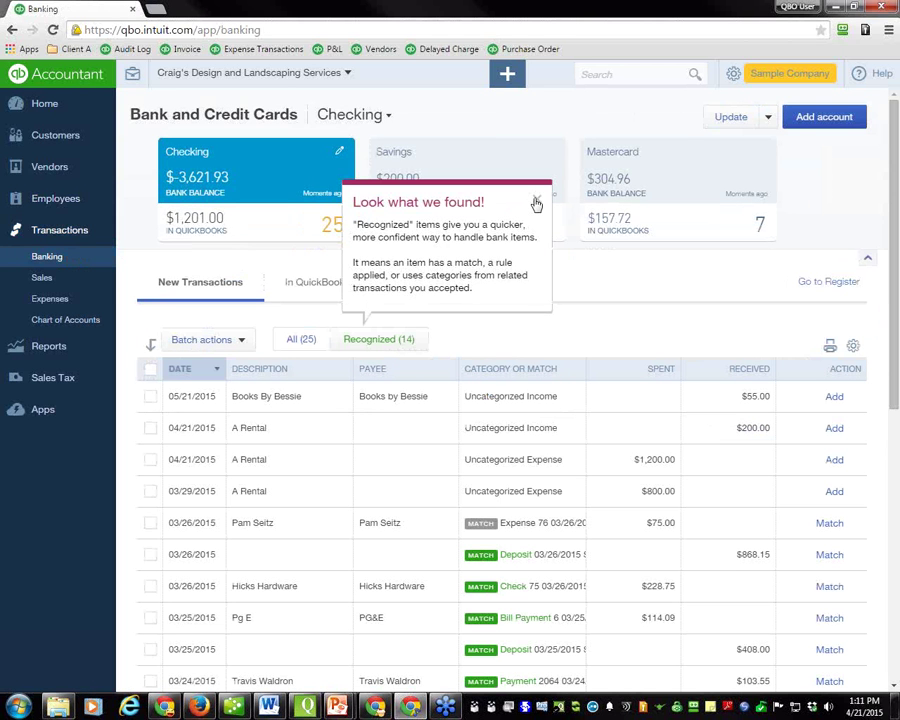
pyautogui.click(537, 202)
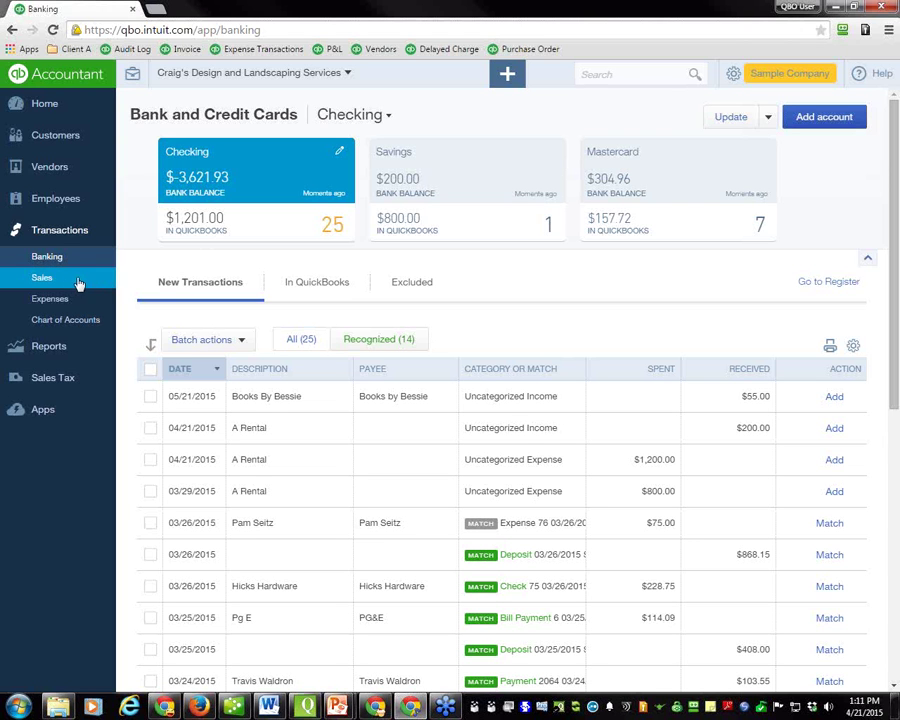
# Review the sales and expense transaction lists, including their new transaction types and the extra action for the Norton Lumber purchase order
pyautogui.click(42, 278)
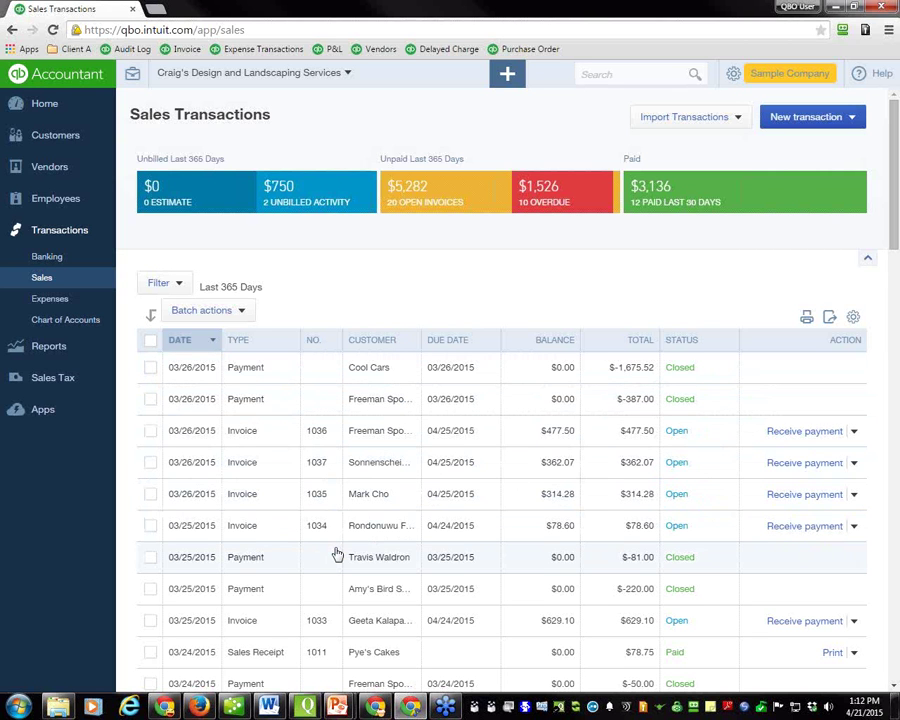
pyautogui.click(852, 118)
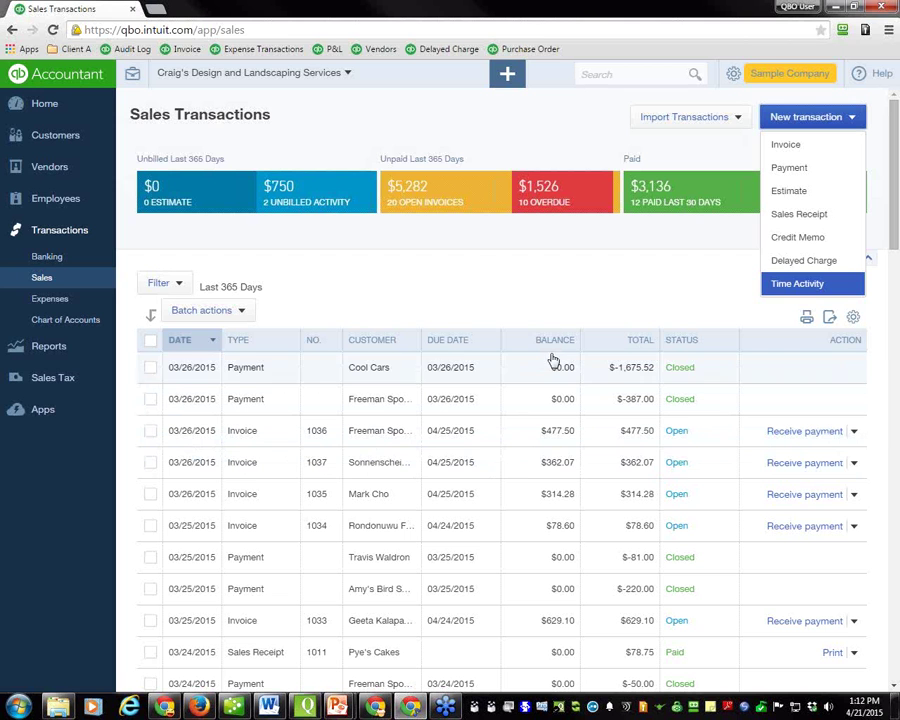
pyautogui.click(70, 311)
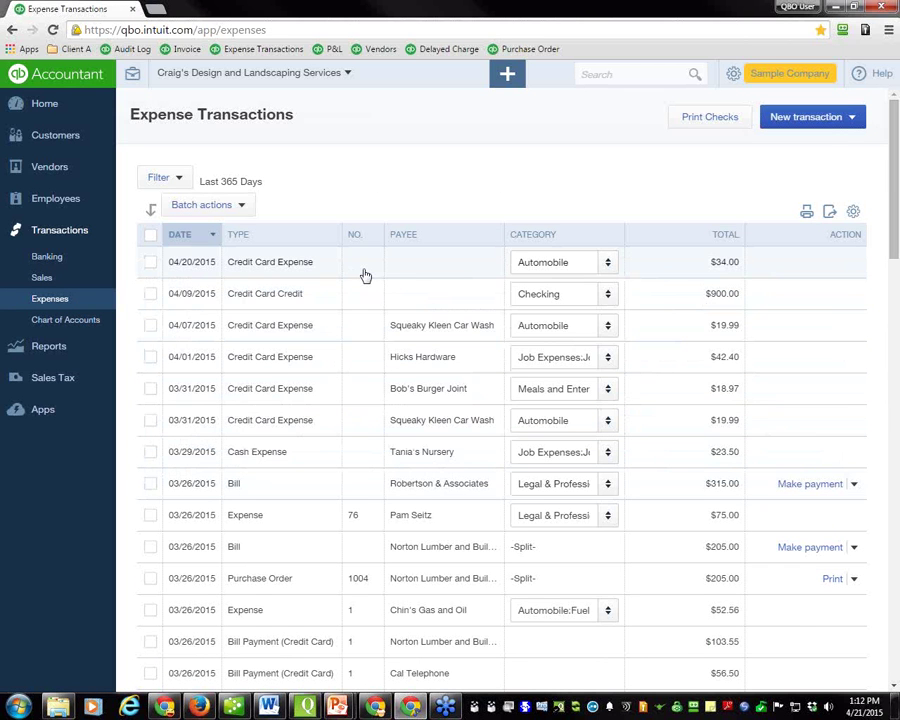
pyautogui.click(852, 126)
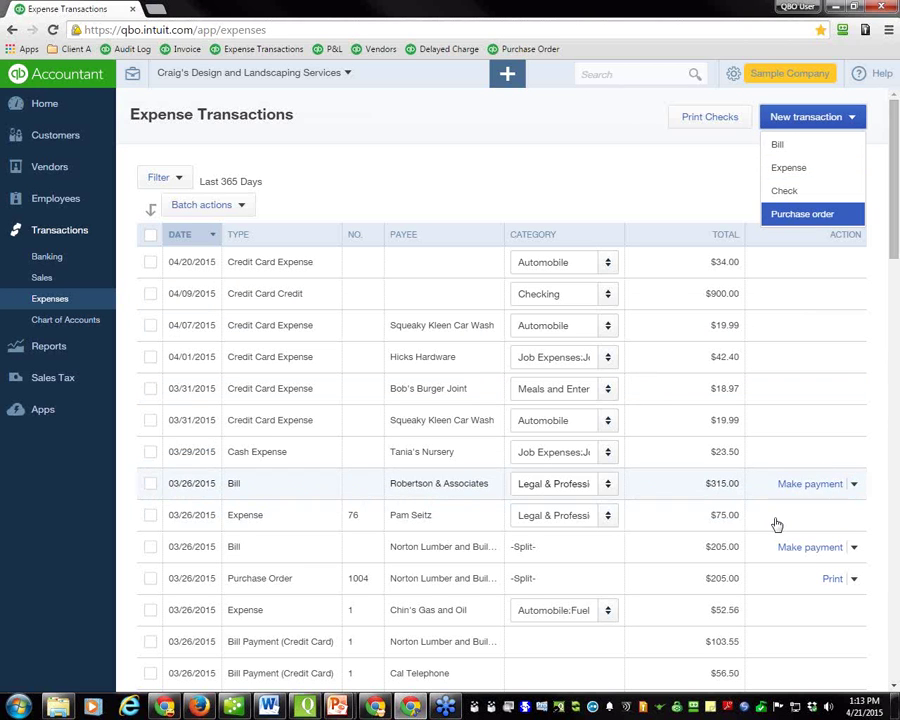
pyautogui.click(853, 580)
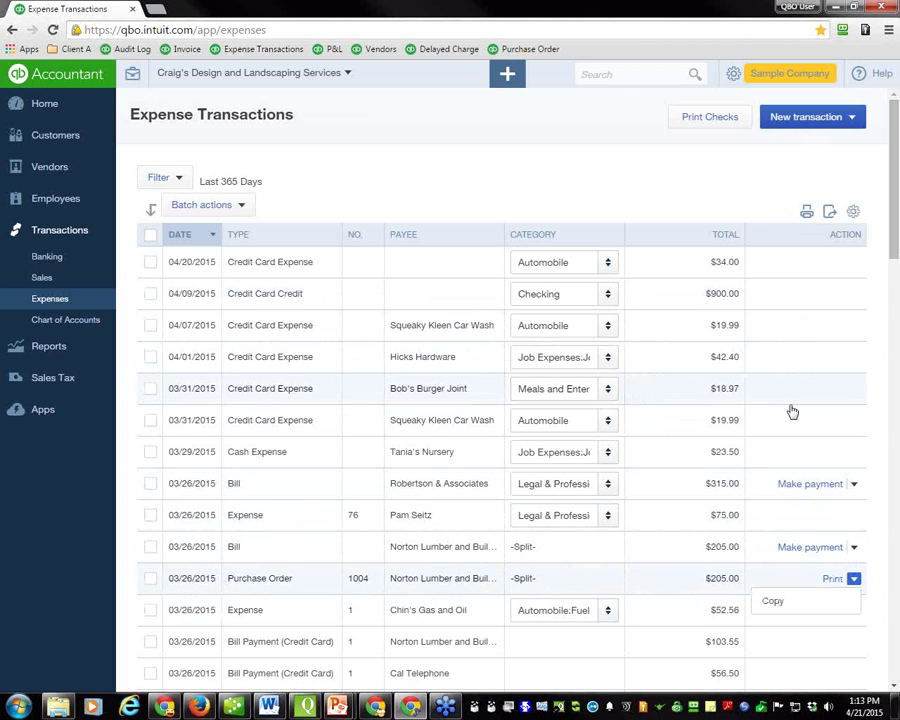
# View the chart of accounts and the actions offered for the Checking account, then revisit the creation and company settings options
pyautogui.click(77, 323)
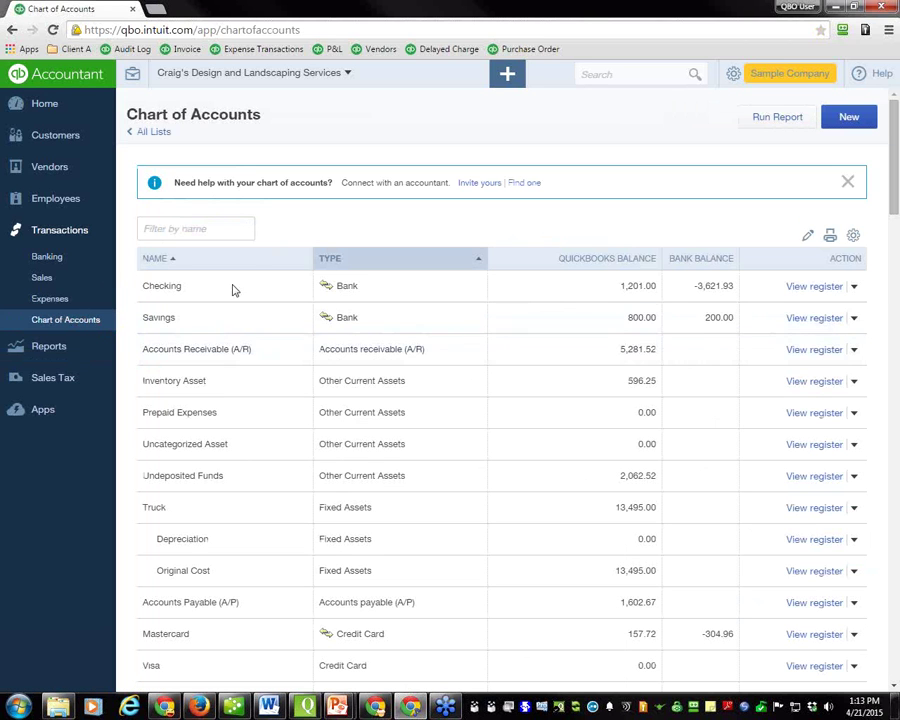
pyautogui.click(854, 289)
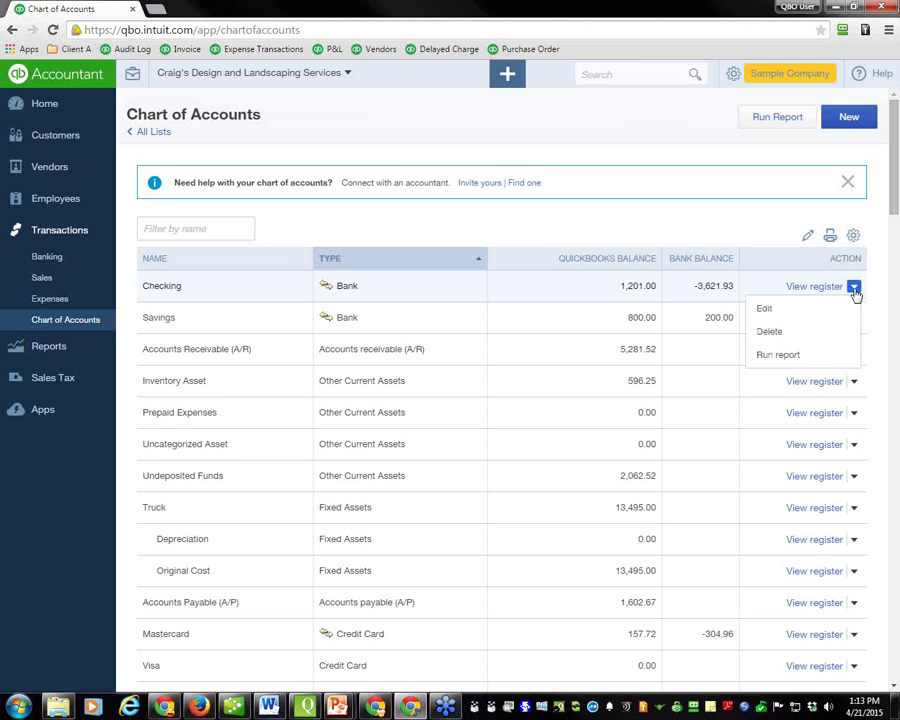
pyautogui.click(854, 289)
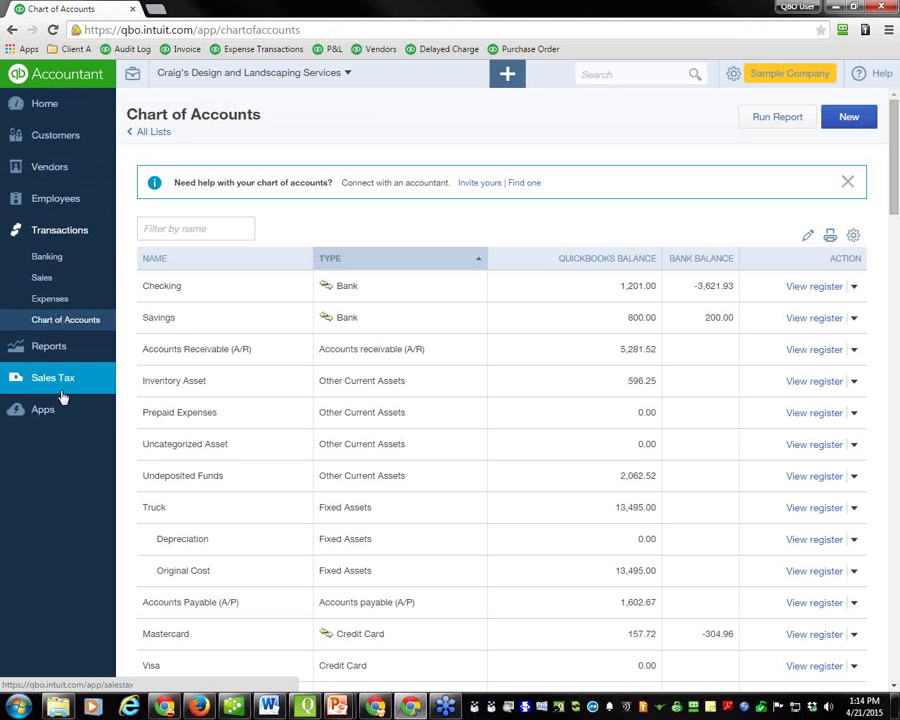
pyautogui.click(505, 80)
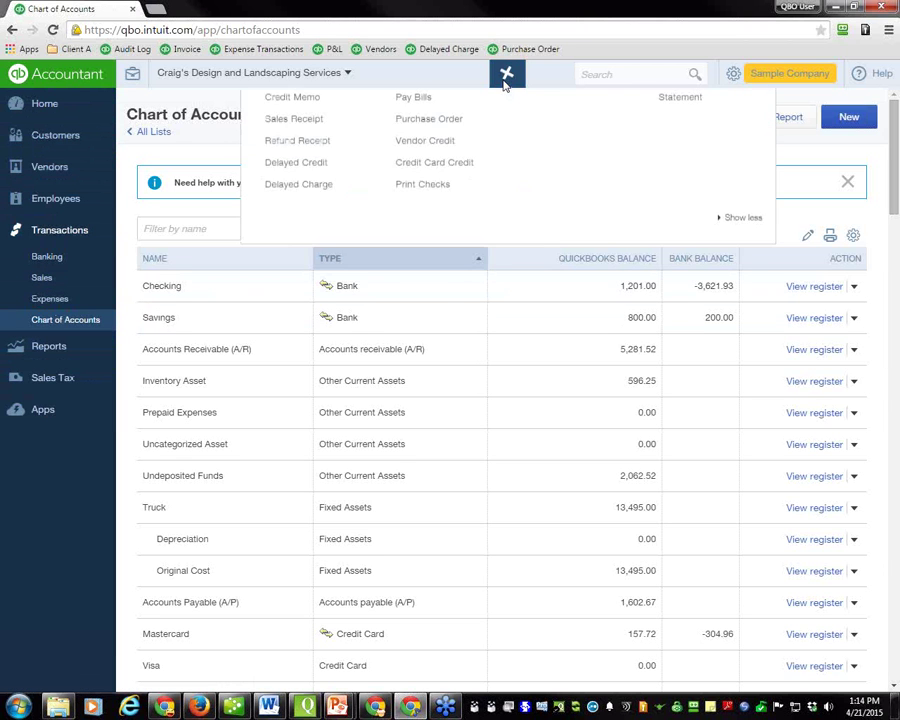
pyautogui.click(734, 75)
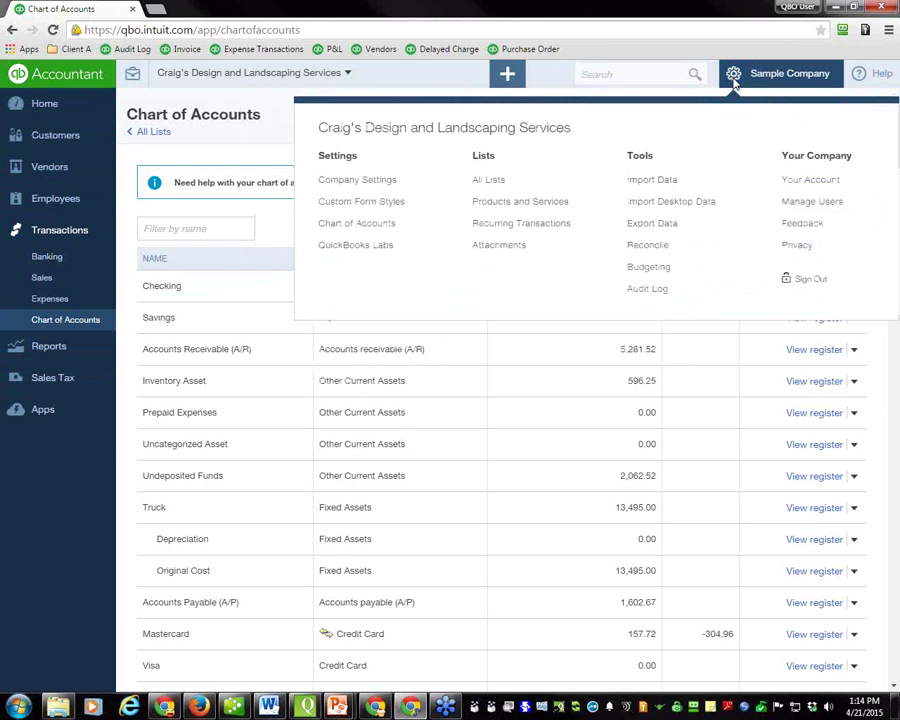
pyautogui.hotkey('alt', 'Tab')
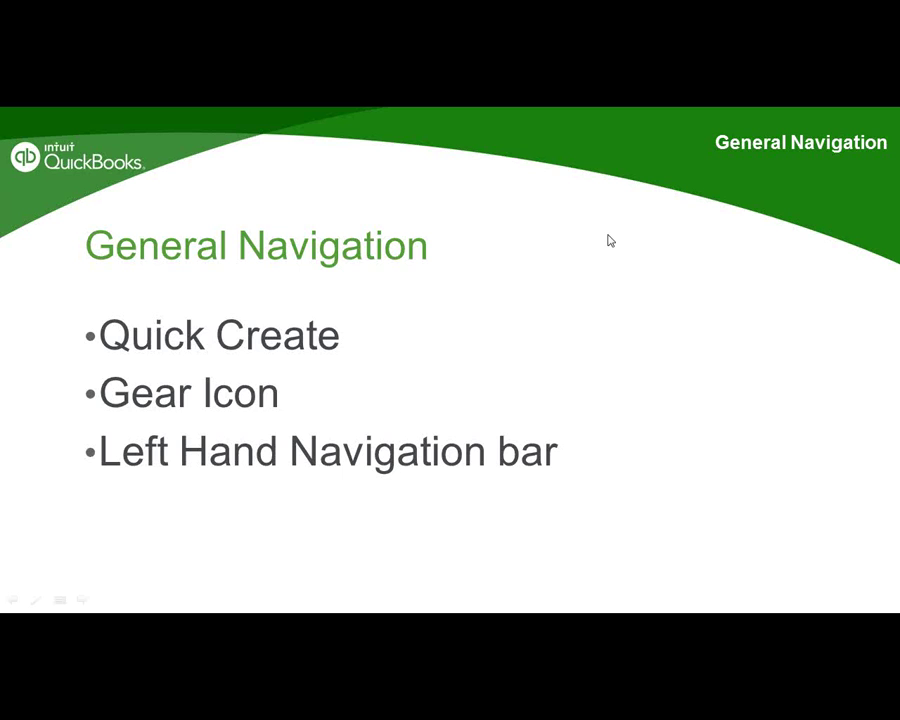
pyautogui.click(610, 240)
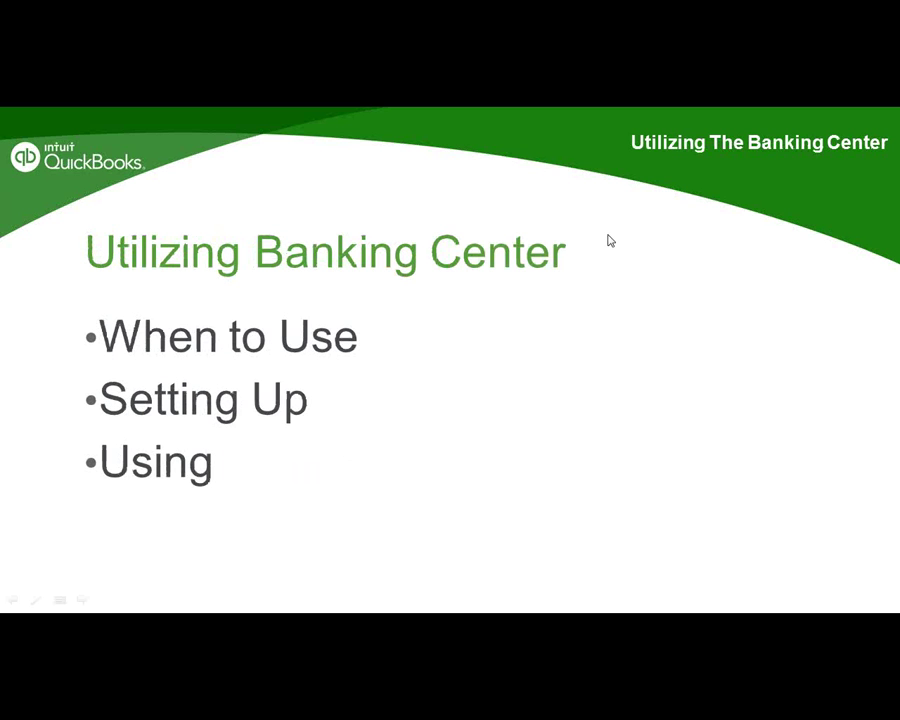
pyautogui.click(610, 240)
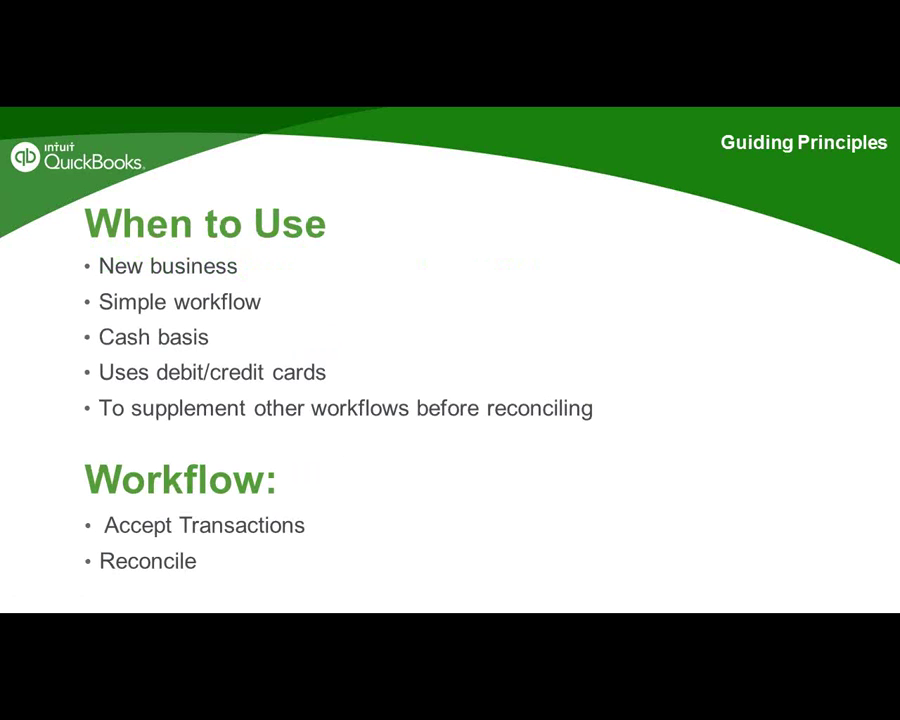
pyautogui.press('Left')
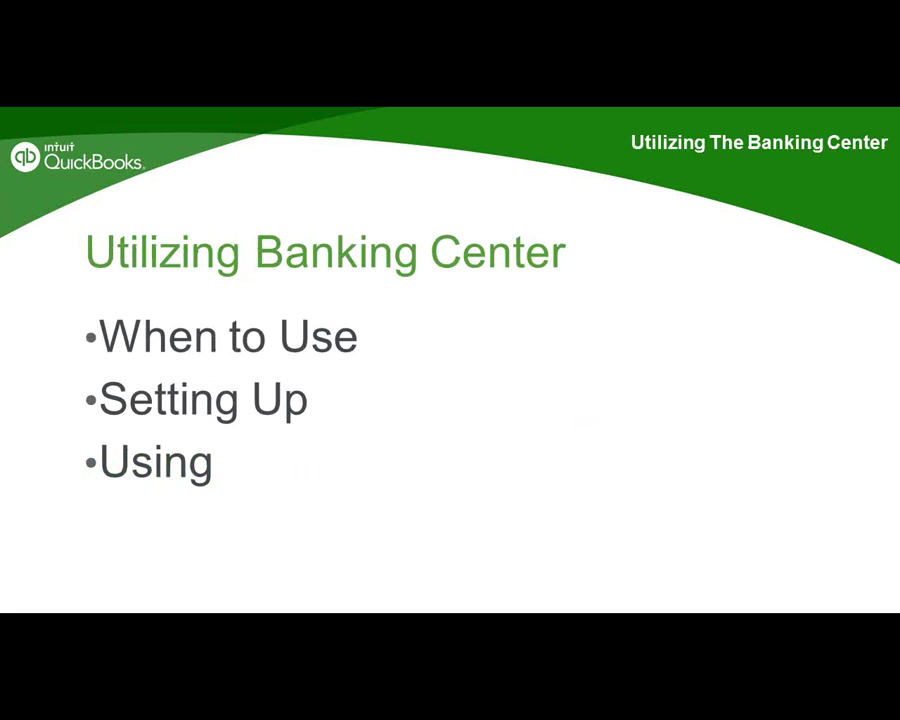
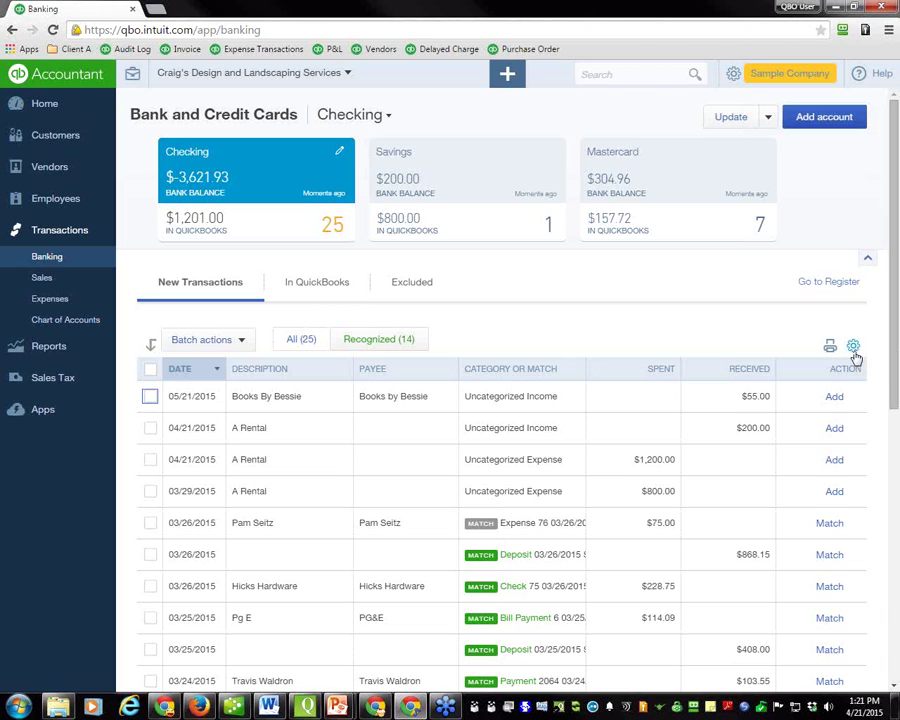
# Enable the Copy description option for the Checking account's new bank transactions and recheck the list settings
pyautogui.click(853, 347)
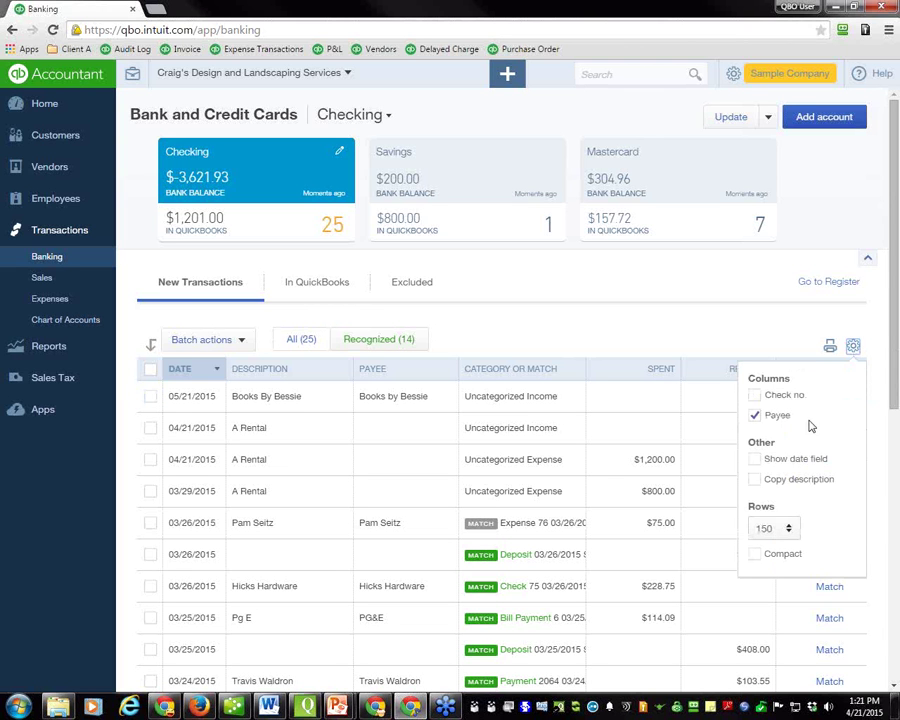
pyautogui.click(756, 481)
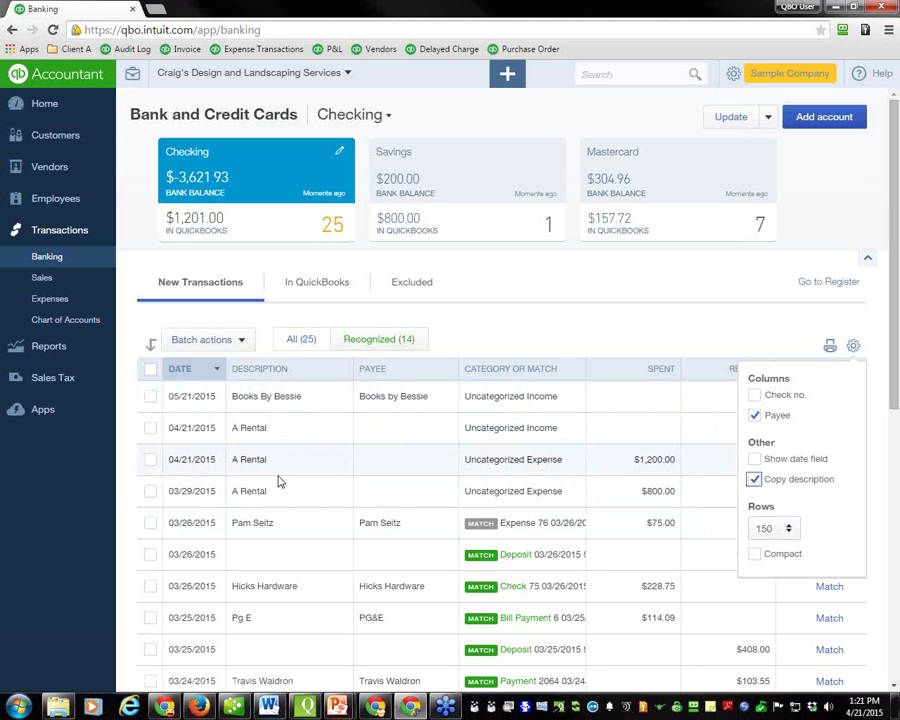
pyautogui.click(491, 348)
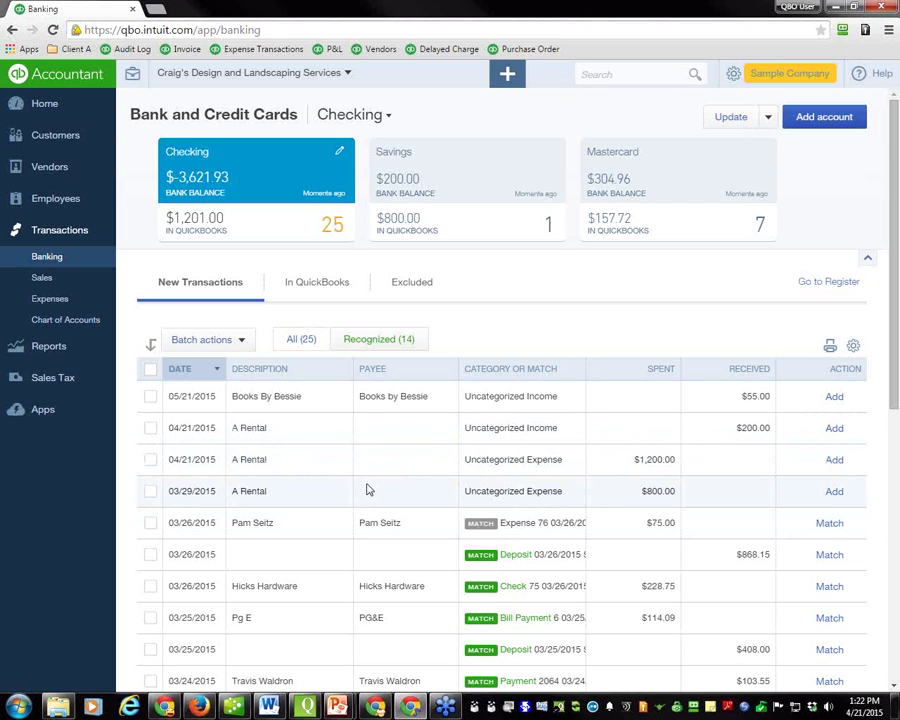
pyautogui.click(855, 350)
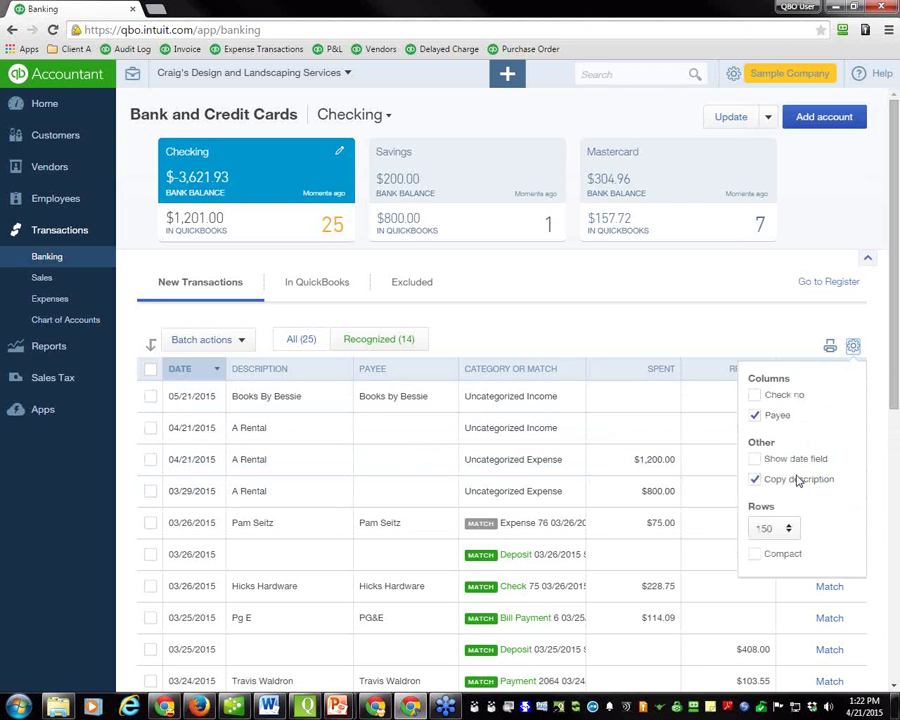
pyautogui.click(727, 337)
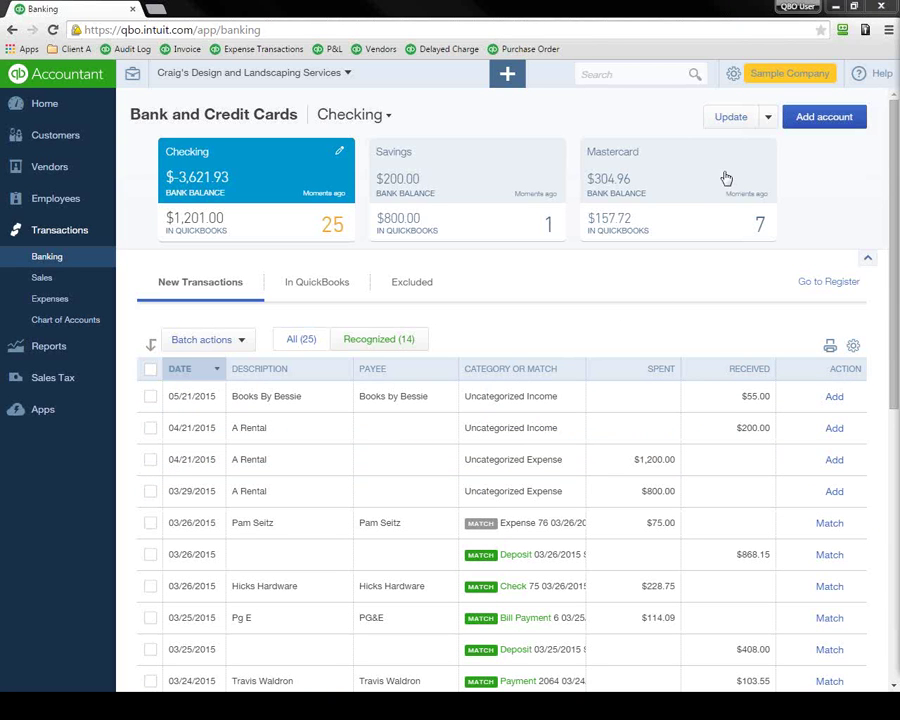
# Go to the management of bank rules and dismiss both introductory tips
pyautogui.click(769, 121)
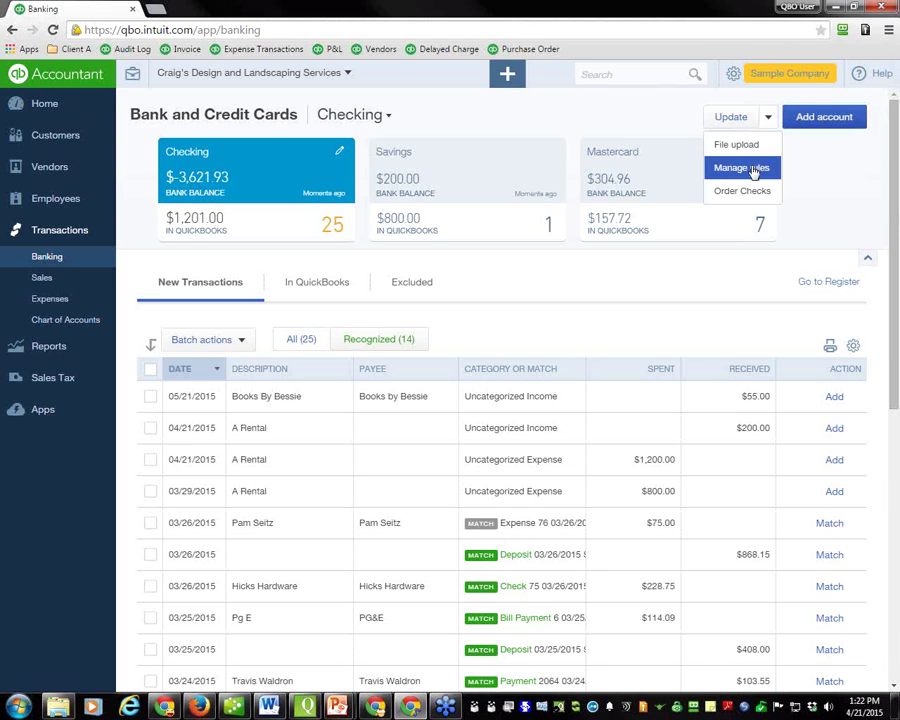
pyautogui.click(752, 169)
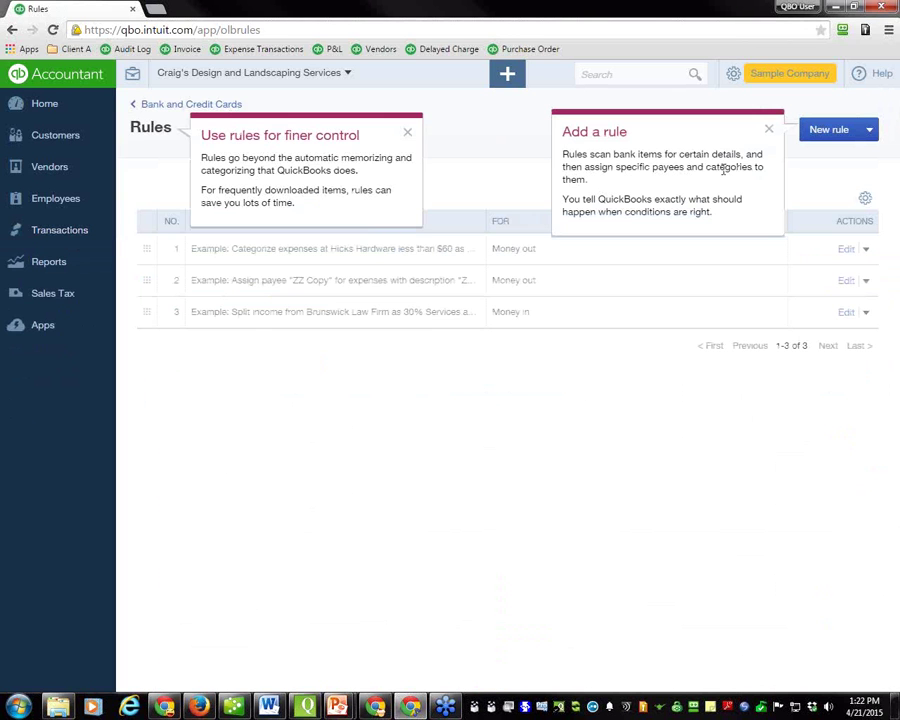
pyautogui.click(408, 134)
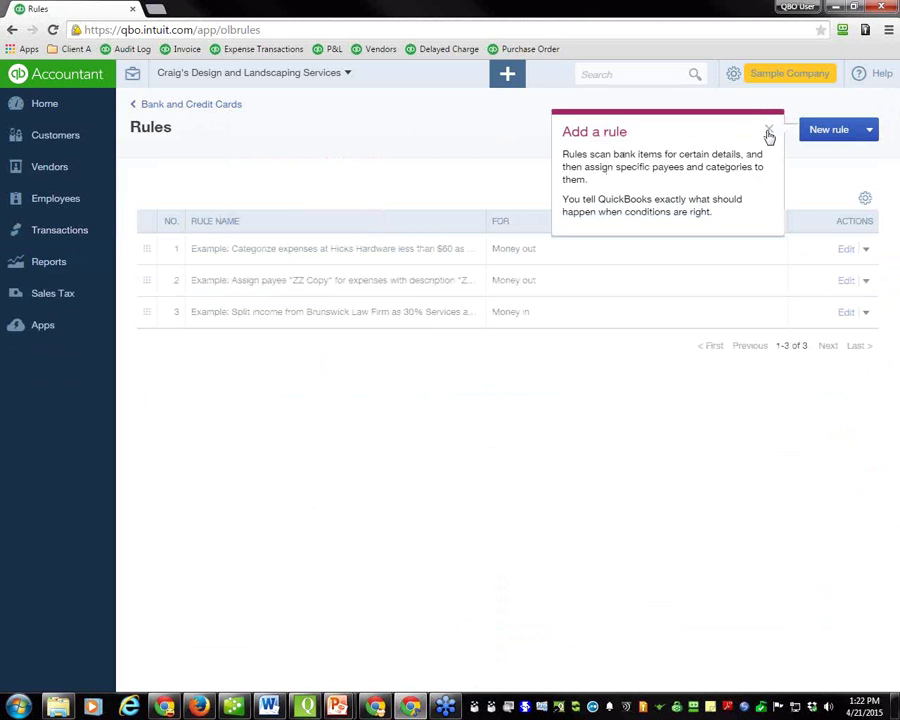
pyautogui.click(768, 130)
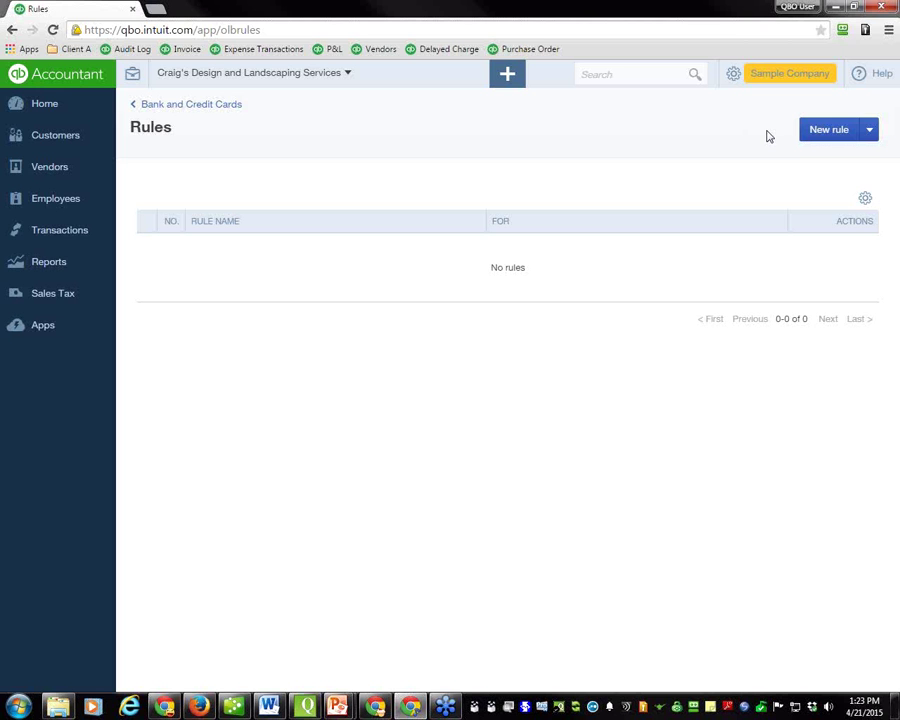
# Start a new bank rule and name it A Rental
pyautogui.click(847, 137)
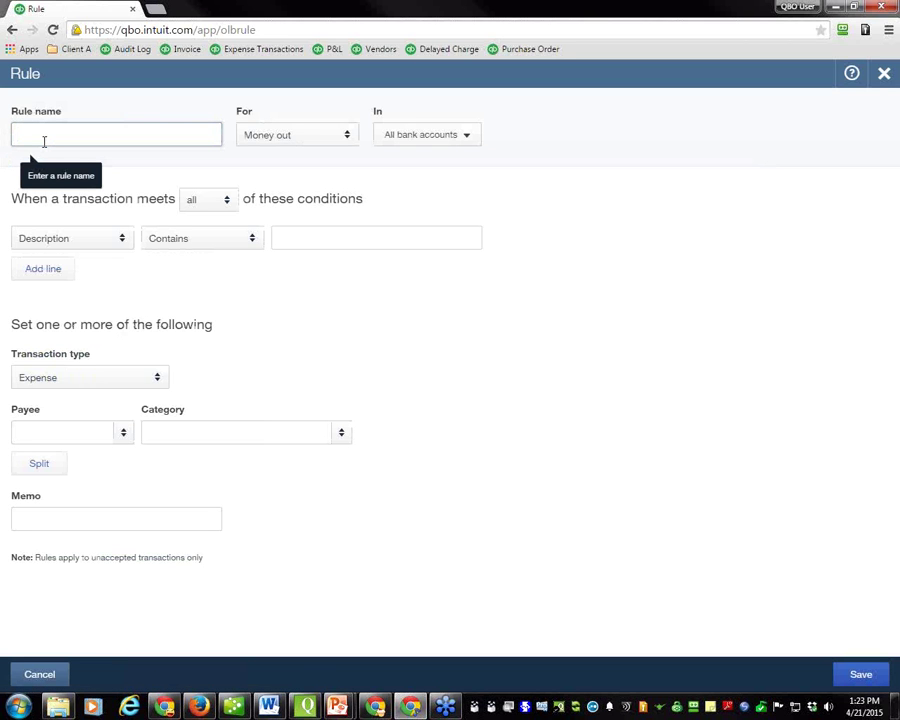
pyautogui.write('A')
pyautogui.write('/R')
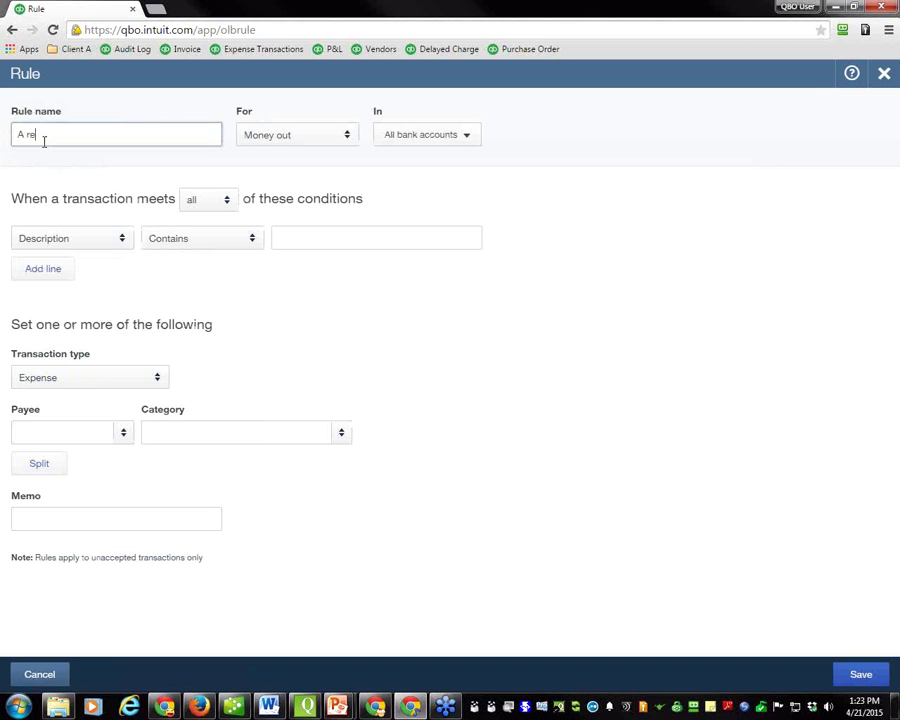
pyautogui.press('BackSpace')
pyautogui.press('BackSpace')
pyautogui.write('/P')
pyautogui.press('BackSpace')
pyautogui.press('BackSpace')
pyautogui.write('Rental')
pyautogui.press('Tab')
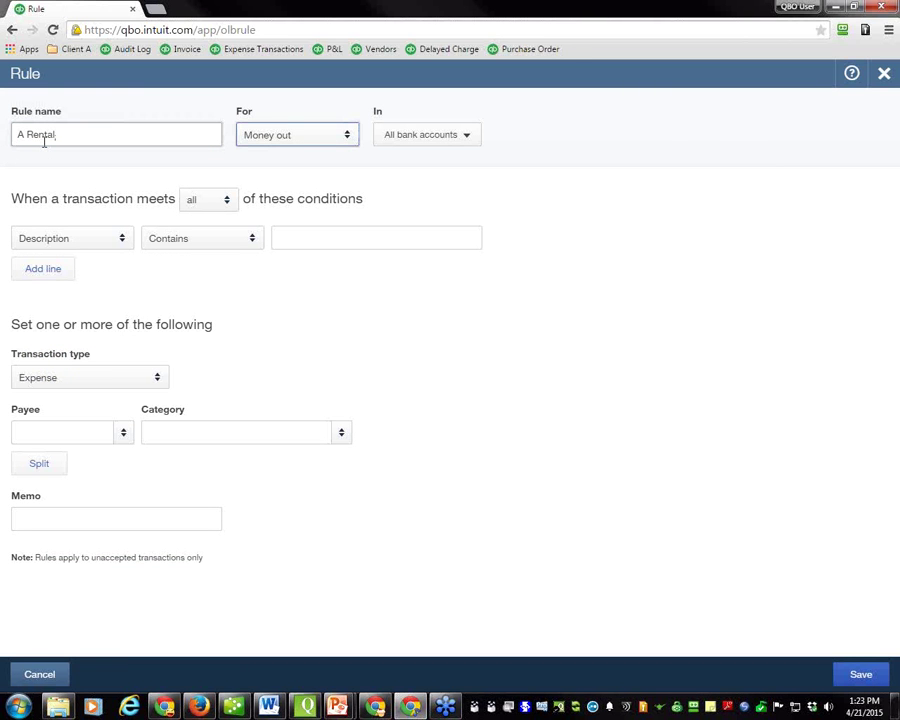
# Review the rule's money direction and bank account choices, keeping Money out and All bank accounts
pyautogui.click(348, 141)
pyautogui.click(348, 141)
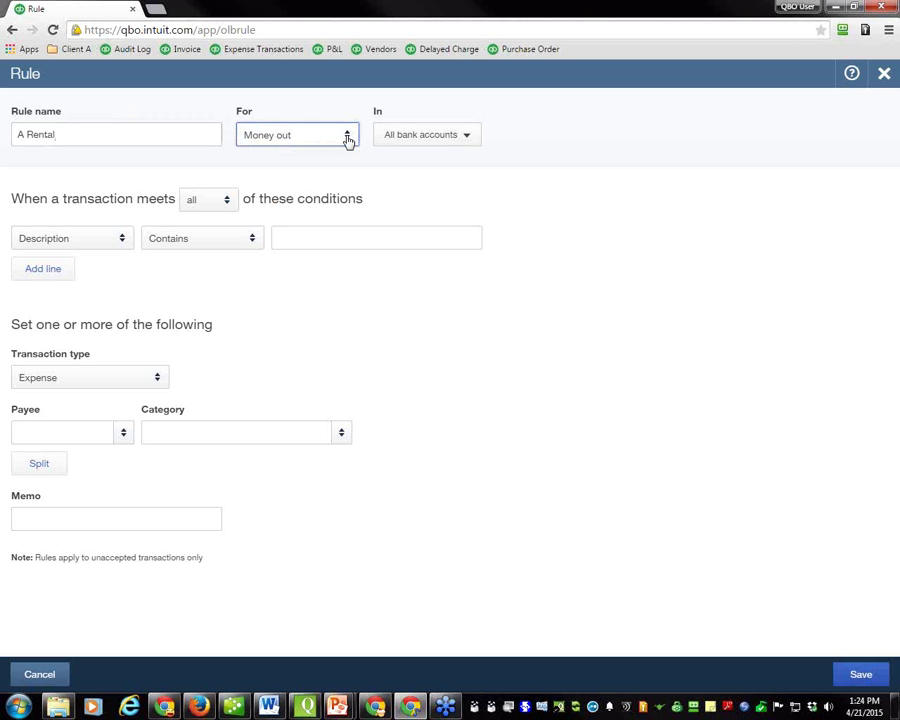
pyautogui.click(466, 137)
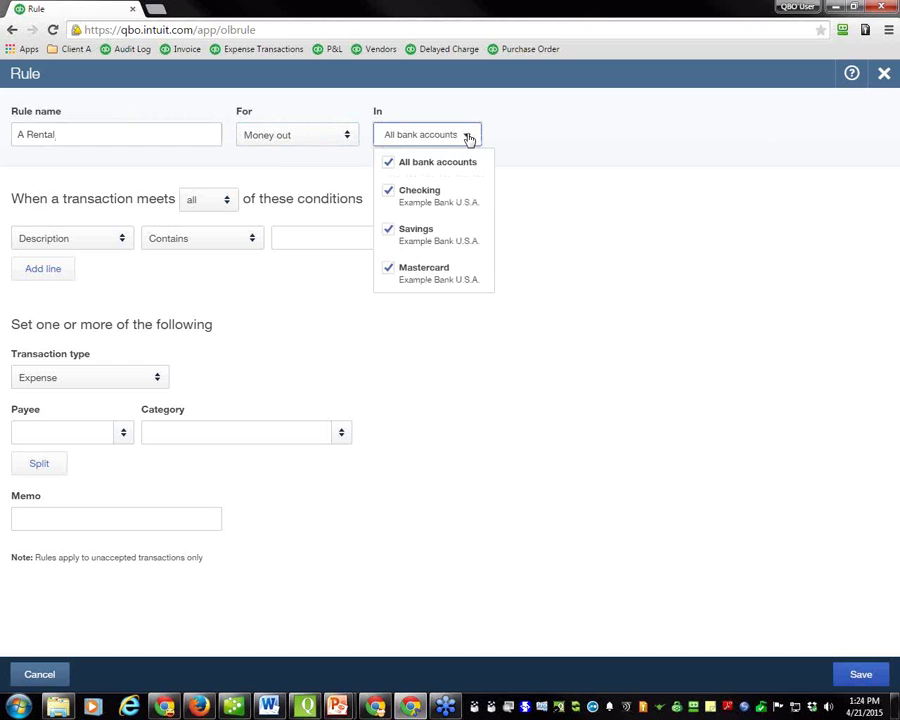
pyautogui.click(468, 138)
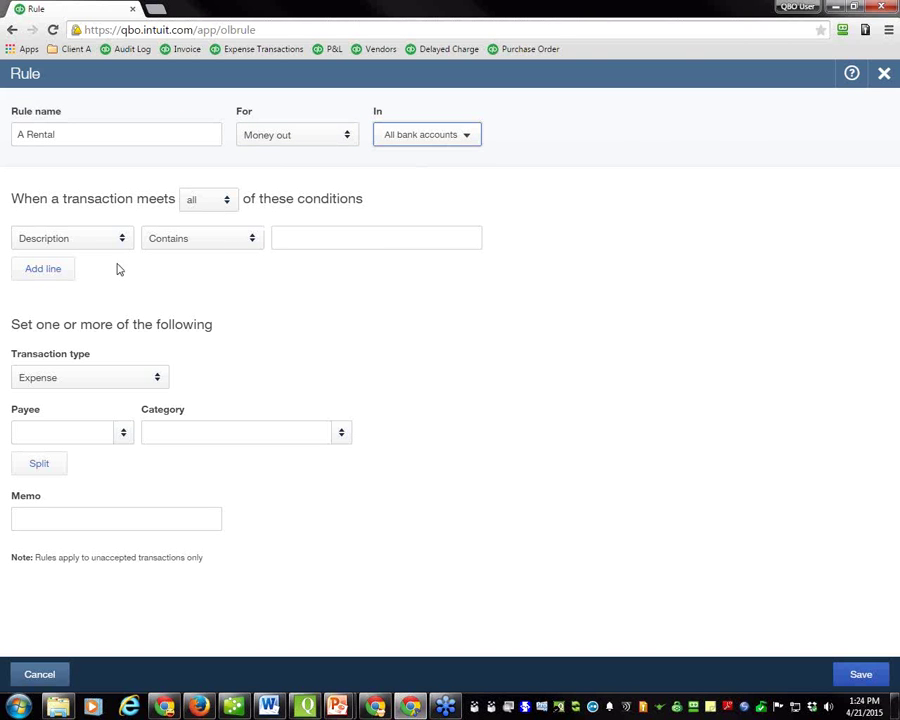
# Keep the rule matching all conditions and require the description to contain A Rental
pyautogui.click(226, 202)
pyautogui.click(227, 205)
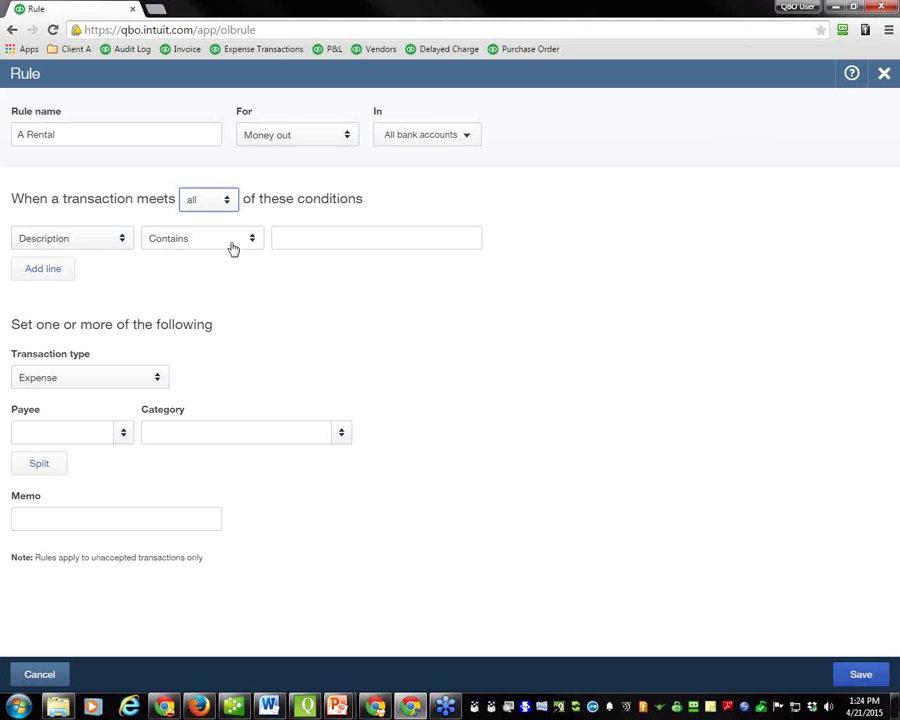
pyautogui.click(278, 237)
pyautogui.write('A Rental')
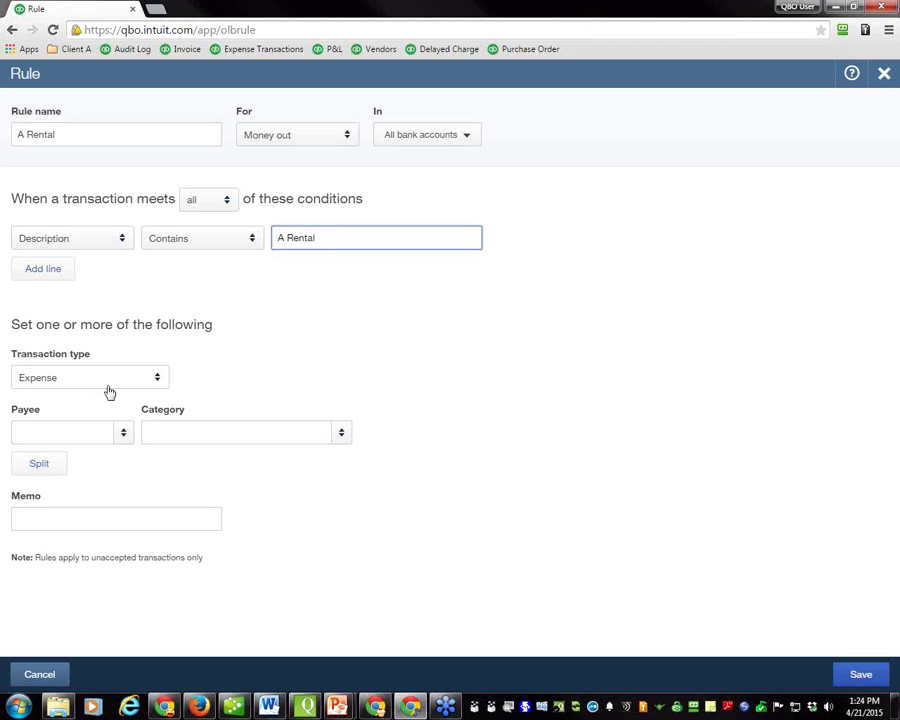
# Set the rule's payee to A Rental, adding and saving it as a new vendor
pyautogui.click(57, 431)
pyautogui.write('A')
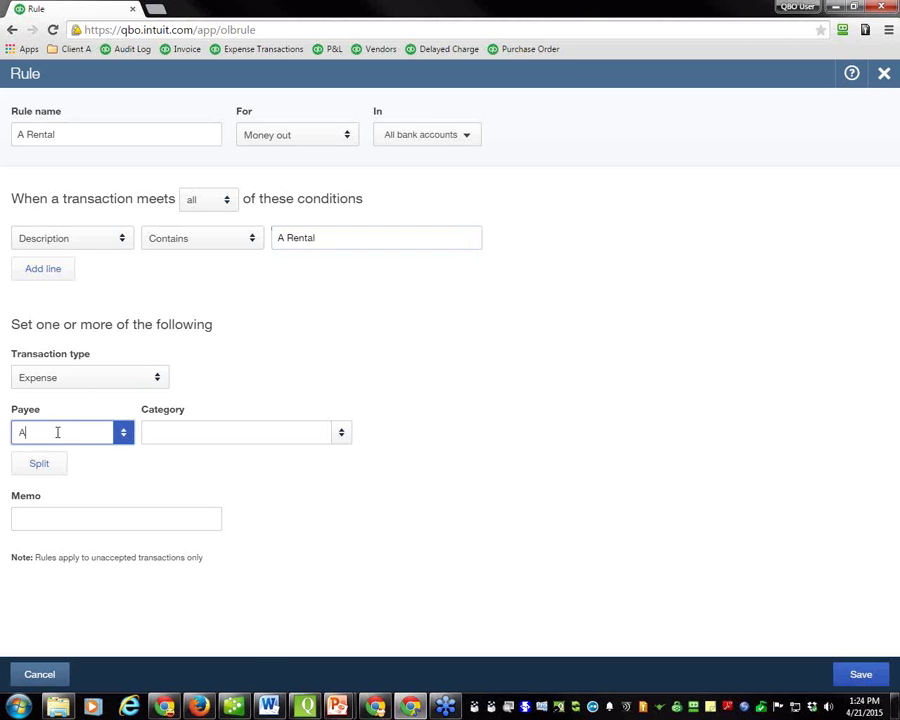
pyautogui.write(' Rental')
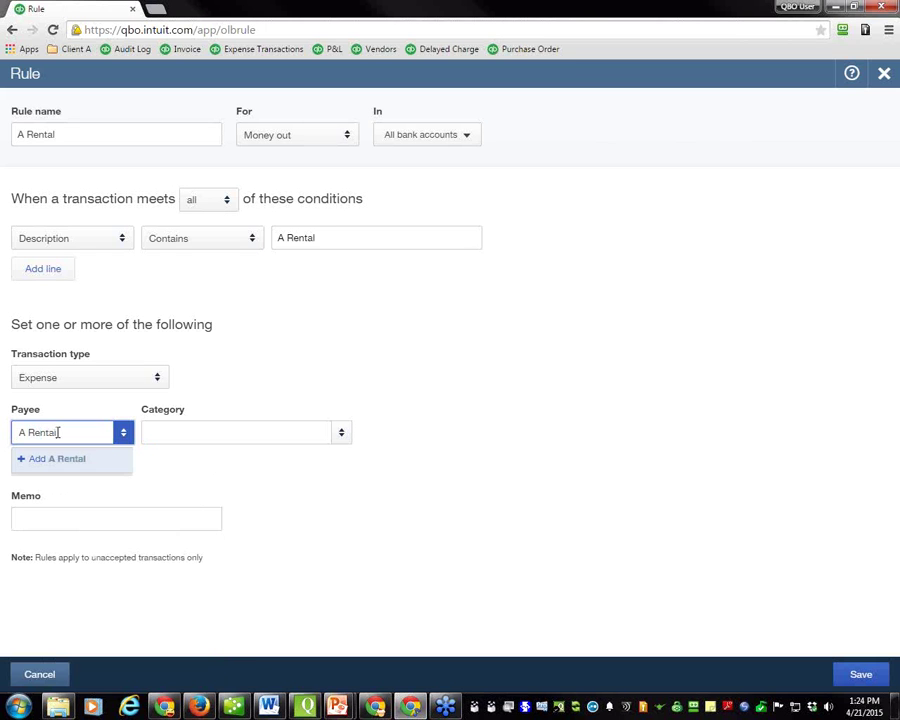
pyautogui.press('Return')
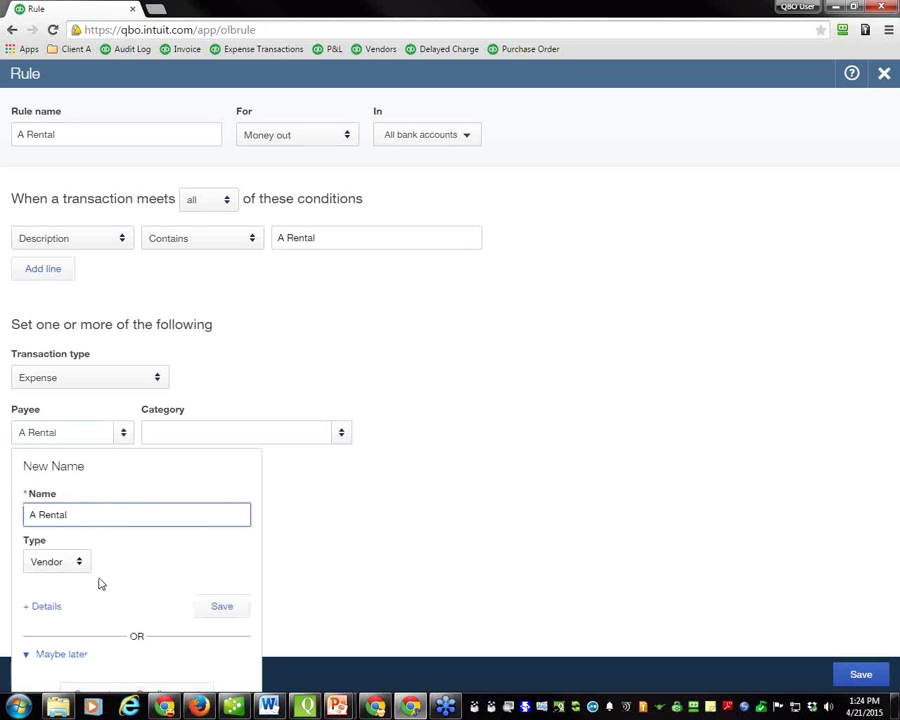
pyautogui.click(213, 606)
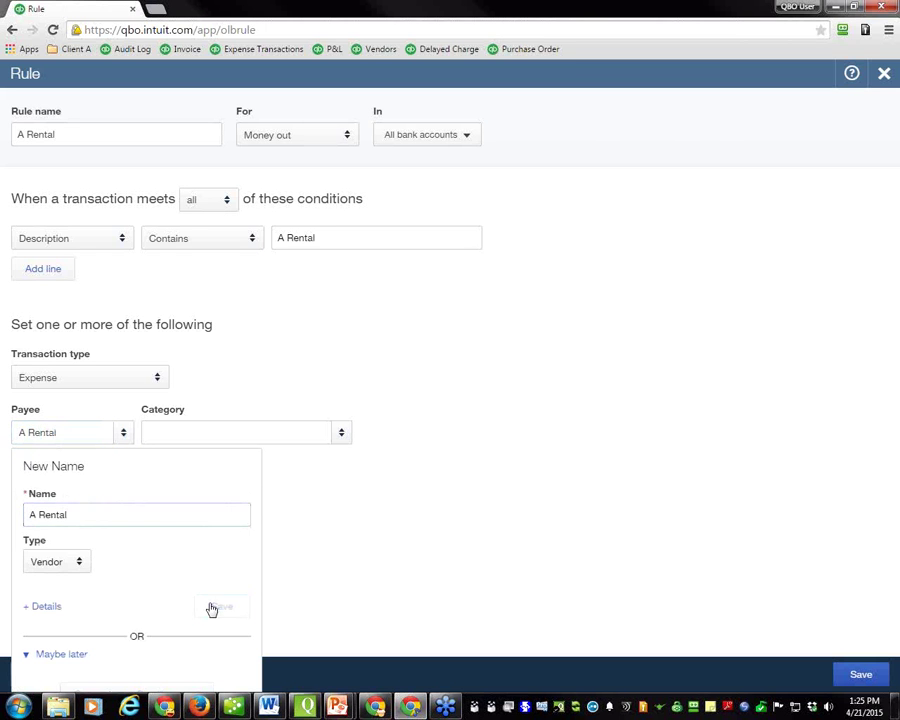
# Set the rule's category to the Equipment Rental expense account
pyautogui.click(159, 432)
pyautogui.write('Equipment Rental')
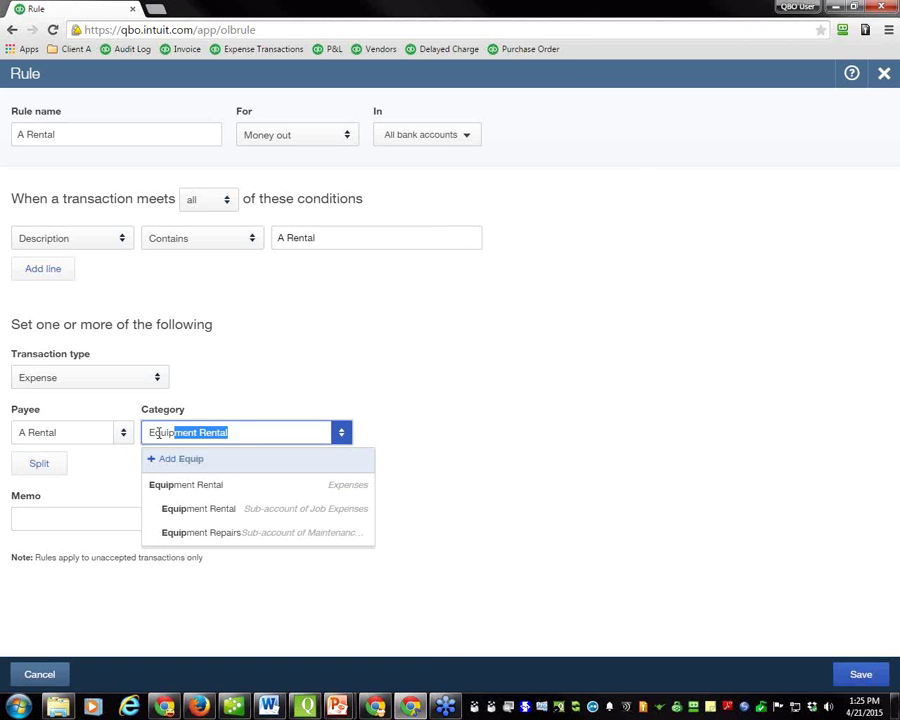
pyautogui.press('Tab')
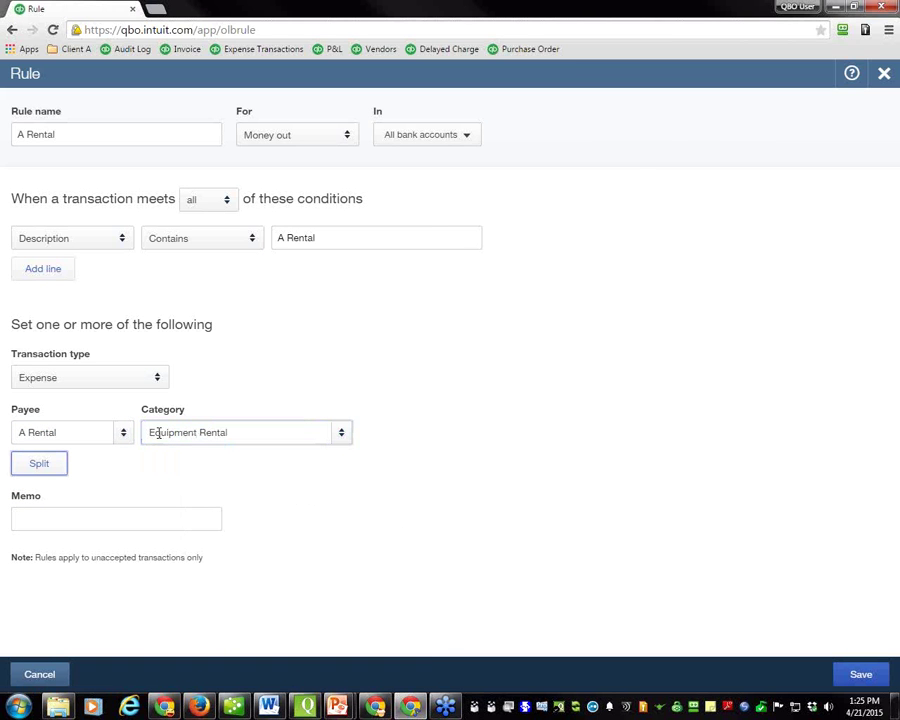
# Try splitting the rule's category, look over the percentage and amount options, and remove the Equipment Rental split line
pyautogui.click(40, 464)
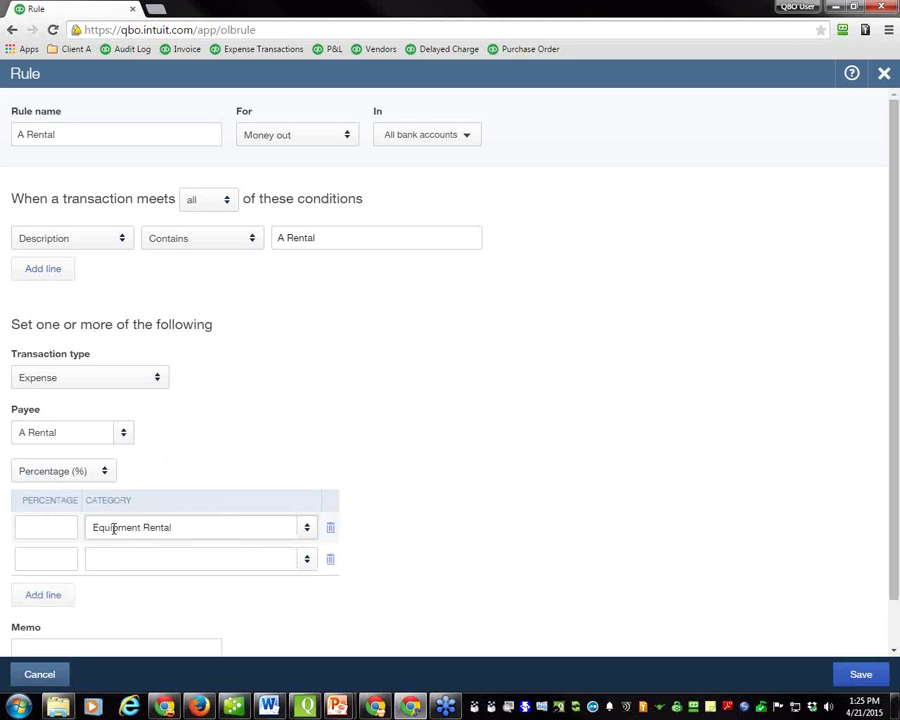
pyautogui.click(105, 474)
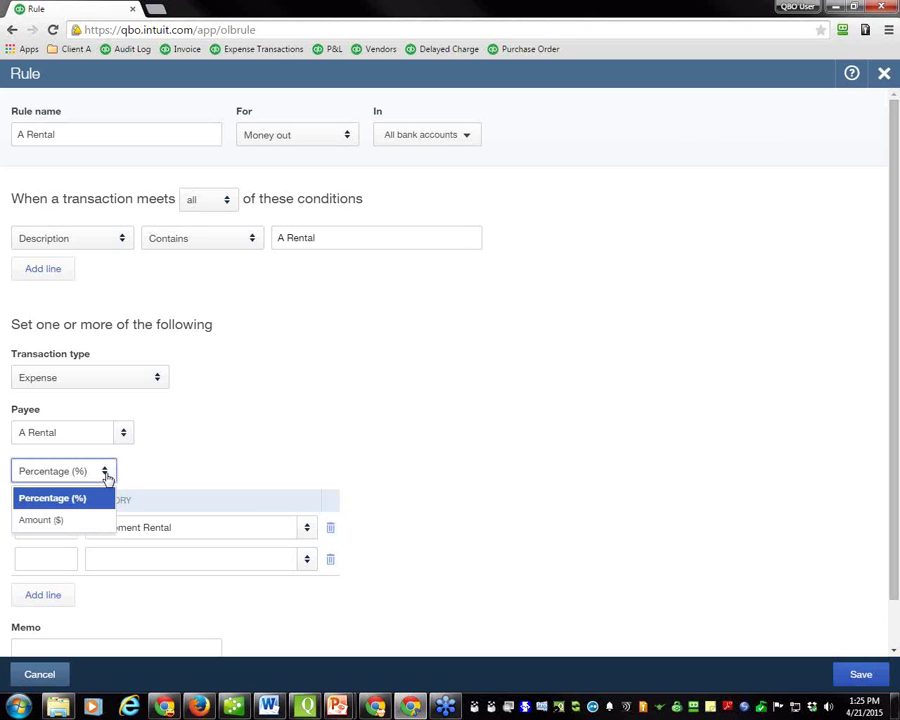
pyautogui.click(106, 474)
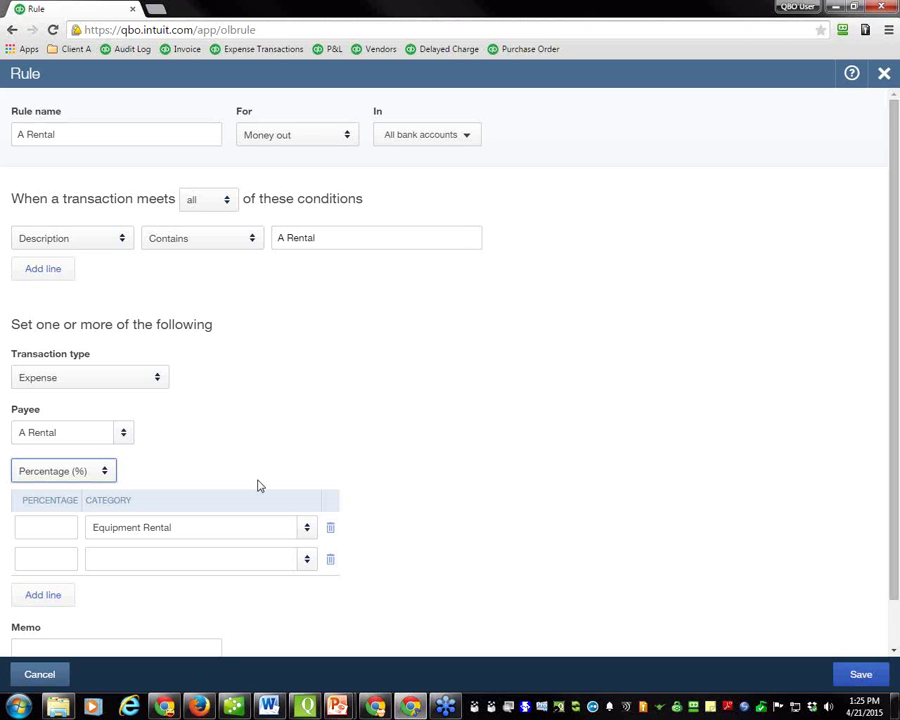
pyautogui.click(331, 529)
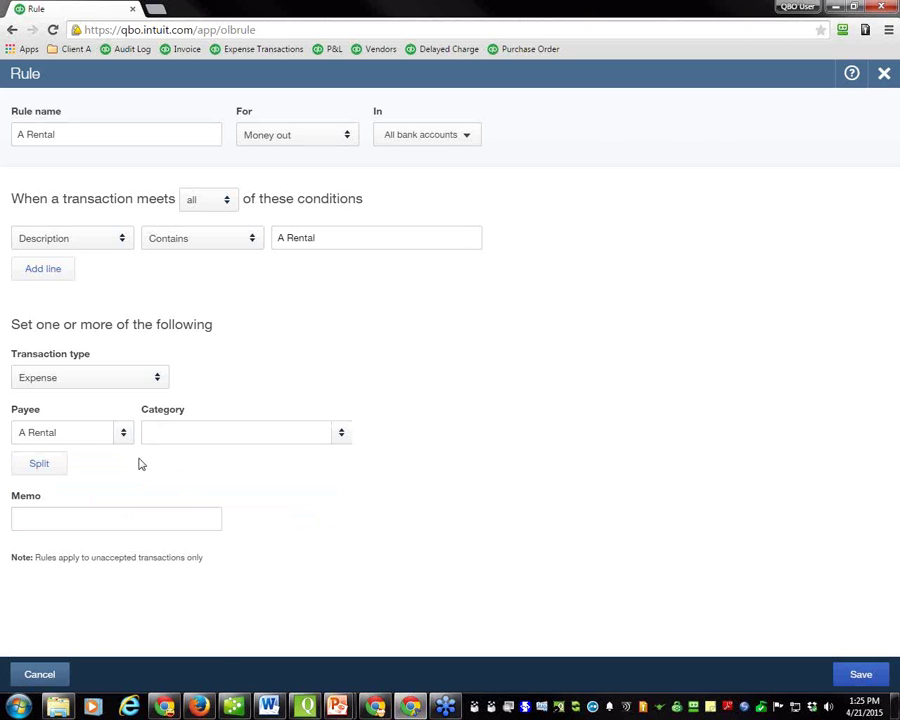
# Re-enter Equipment Rental as the rule's single category
pyautogui.click(155, 433)
pyautogui.write('e')
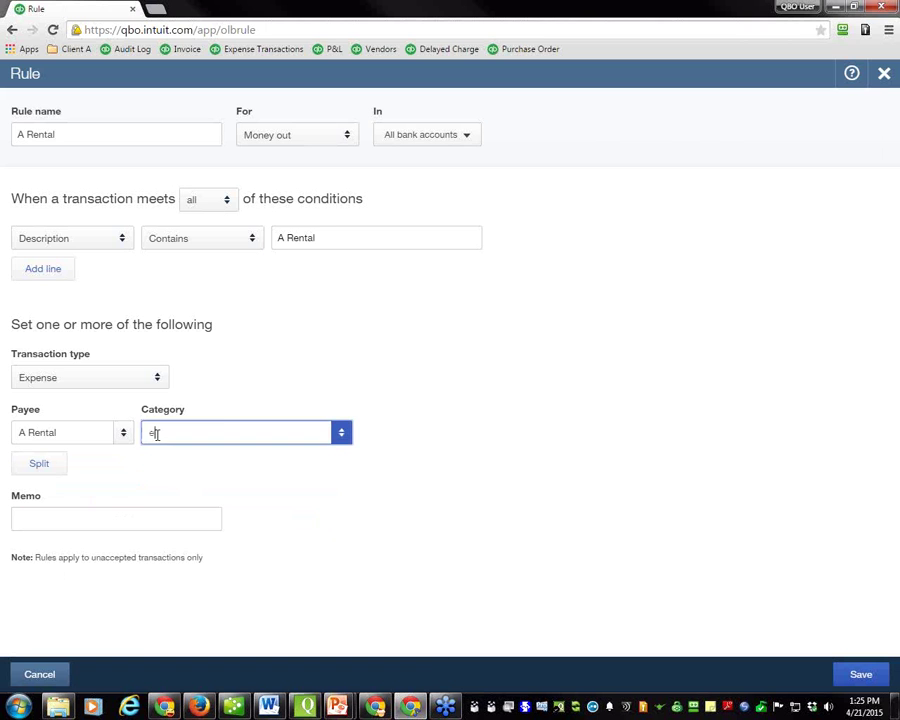
pyautogui.write('quipment Rental')
pyautogui.press('Tab')
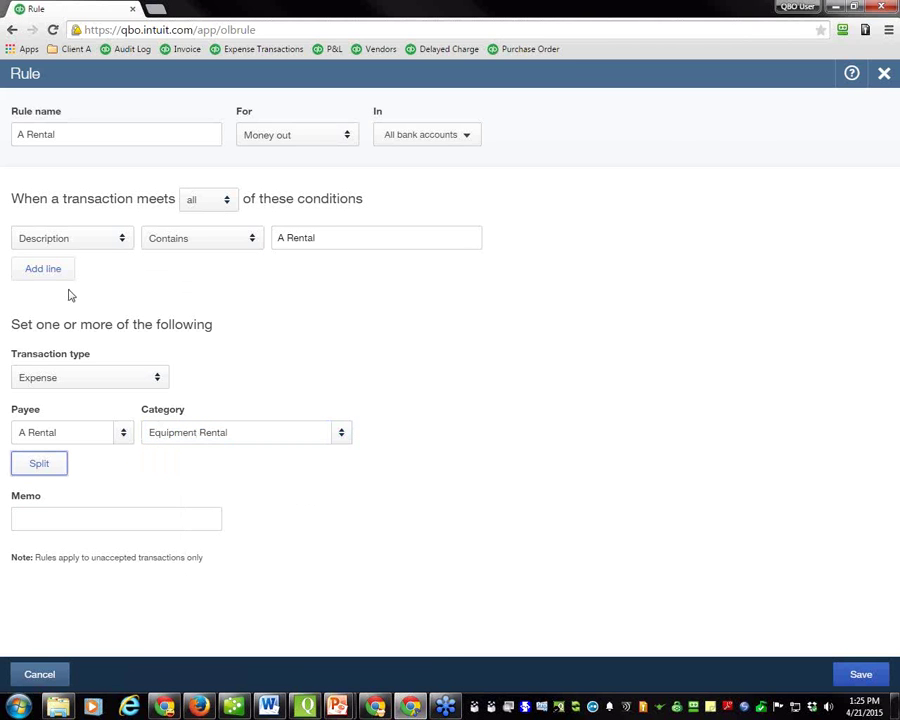
# Review the condition's field and operator choices, keeping Description and Contains, and save the A Rental rule
pyautogui.click(122, 239)
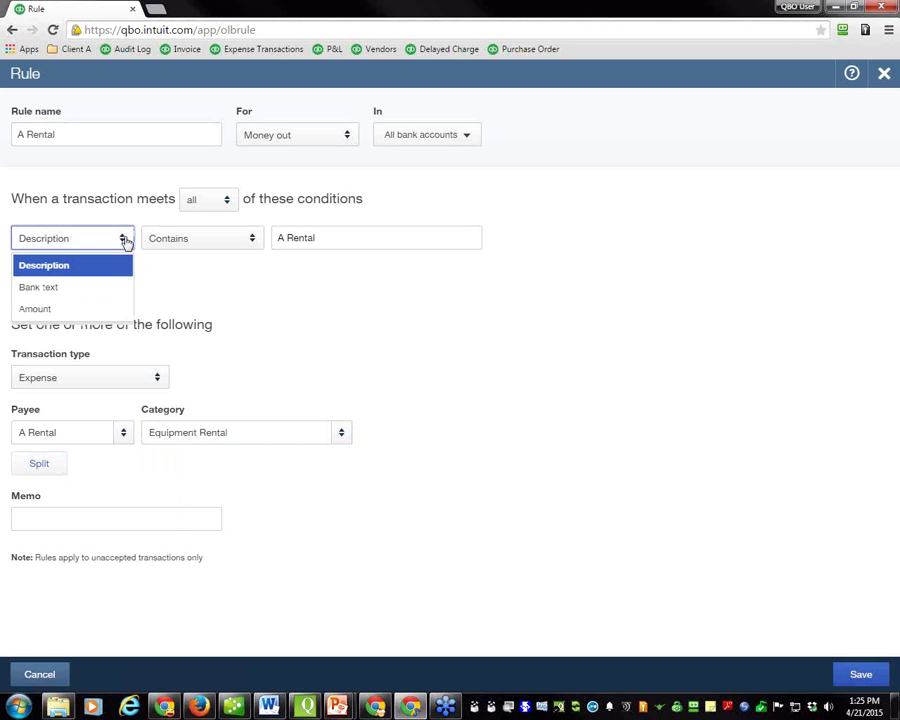
pyautogui.click(124, 240)
pyautogui.click(251, 241)
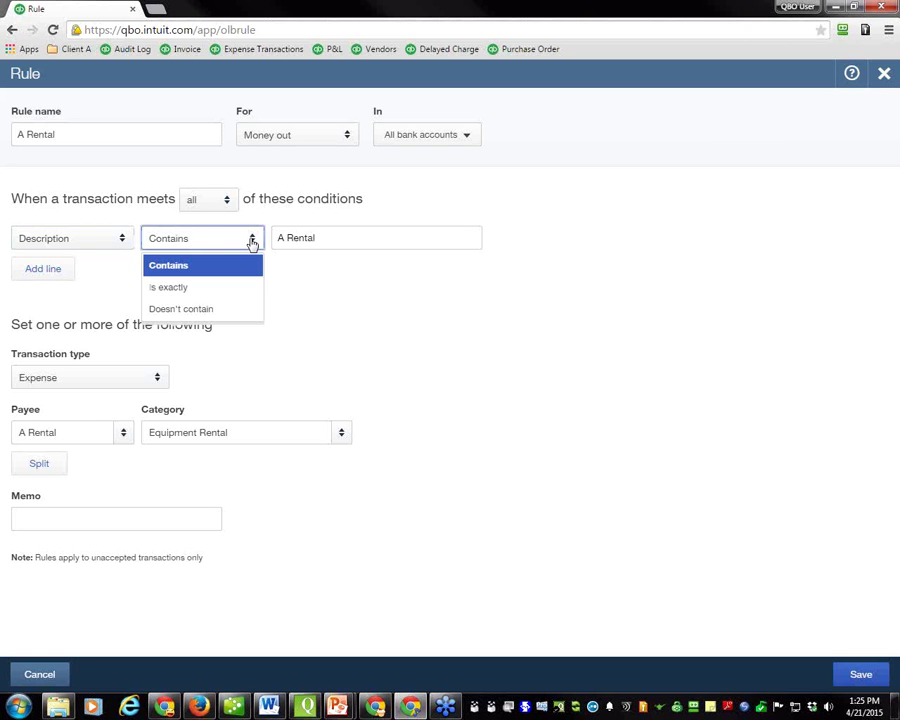
pyautogui.click(252, 242)
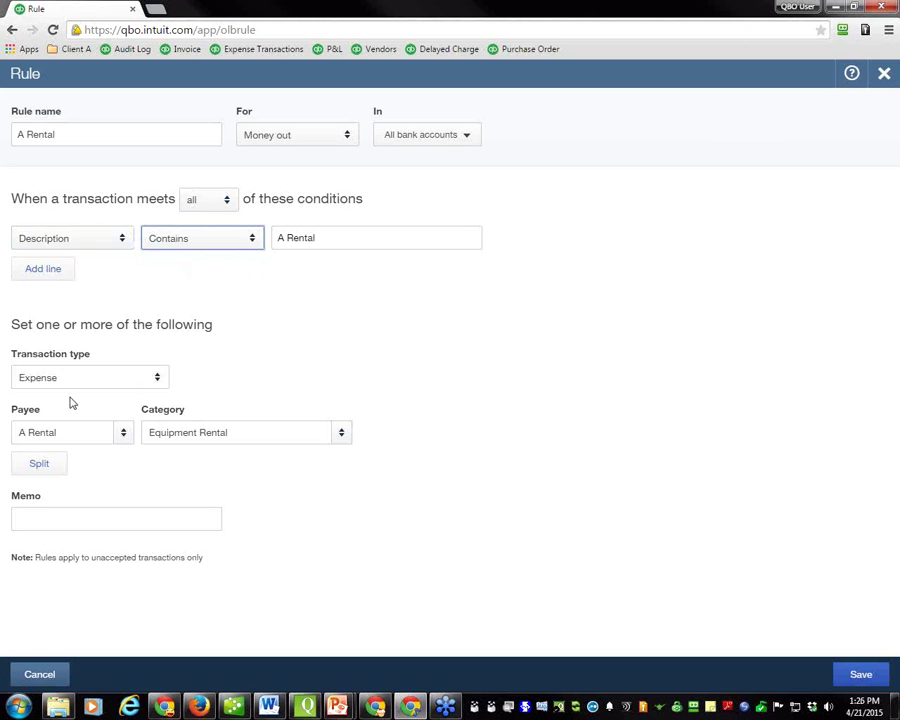
pyautogui.click(855, 675)
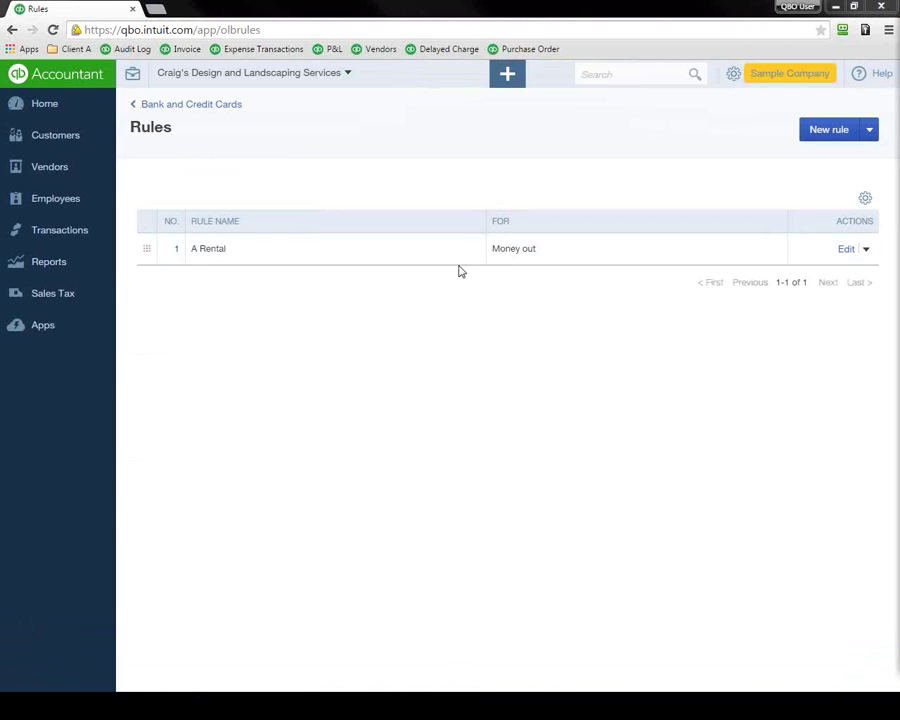
# Return to Bank and Credit Cards and review the checking account's In QuickBooks and Excluded lists, ending on New Transactions
pyautogui.click(187, 105)
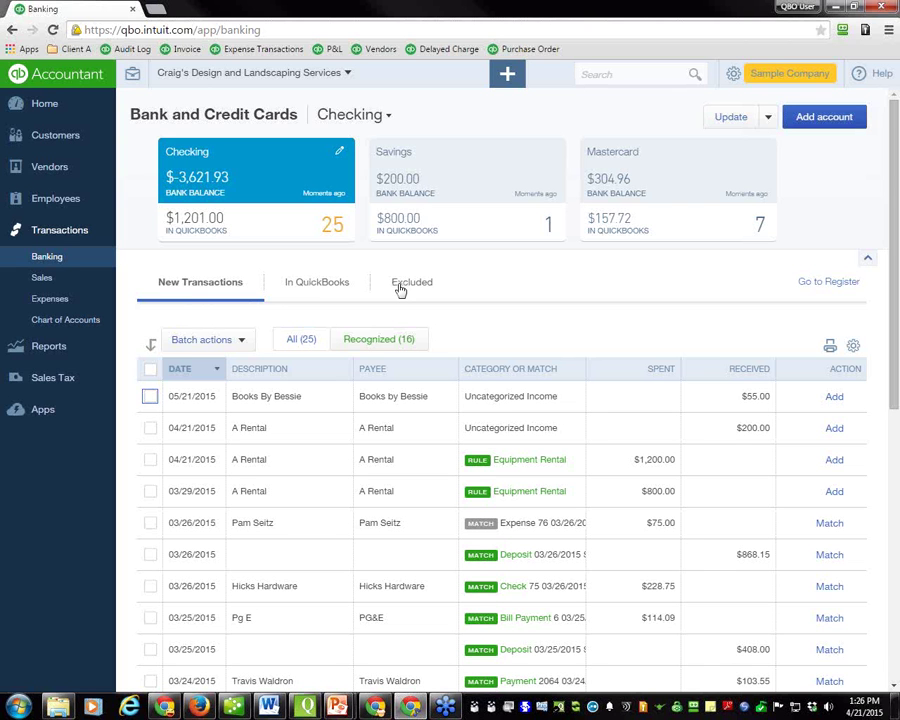
pyautogui.click(315, 286)
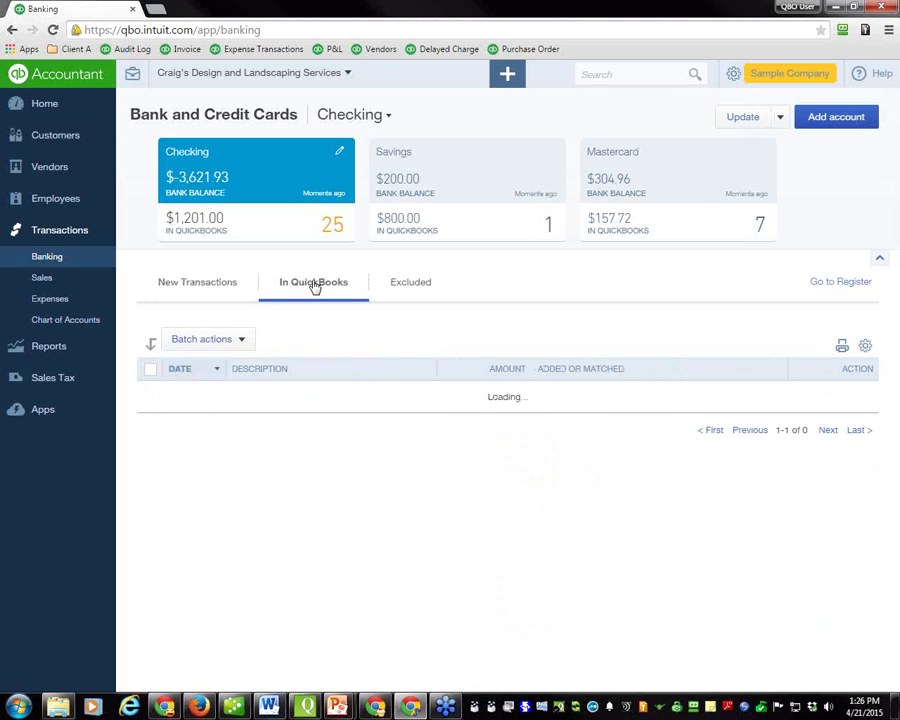
pyautogui.click(411, 286)
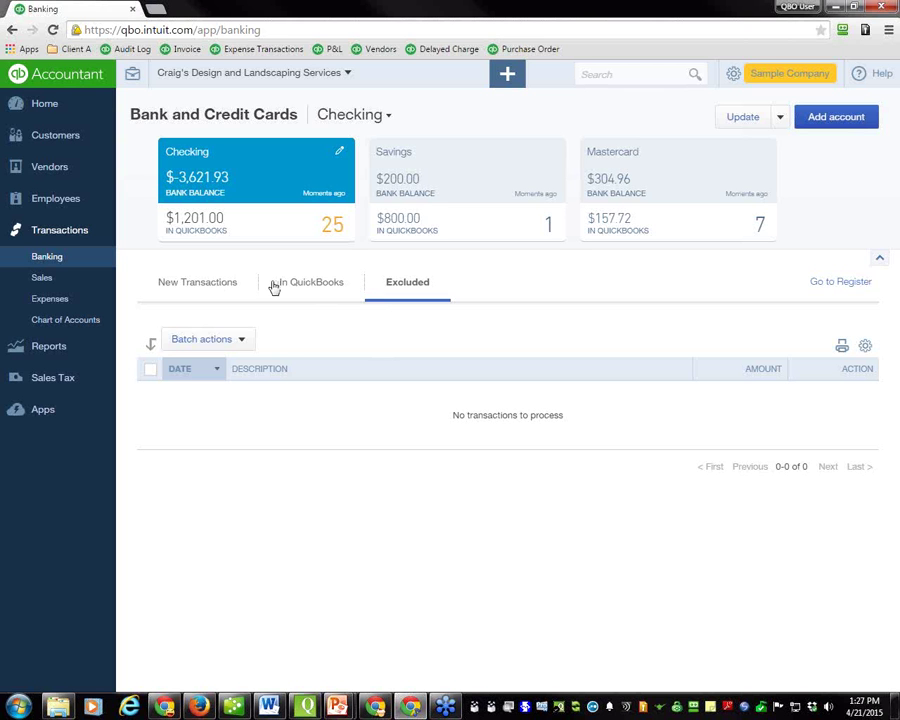
pyautogui.click(219, 286)
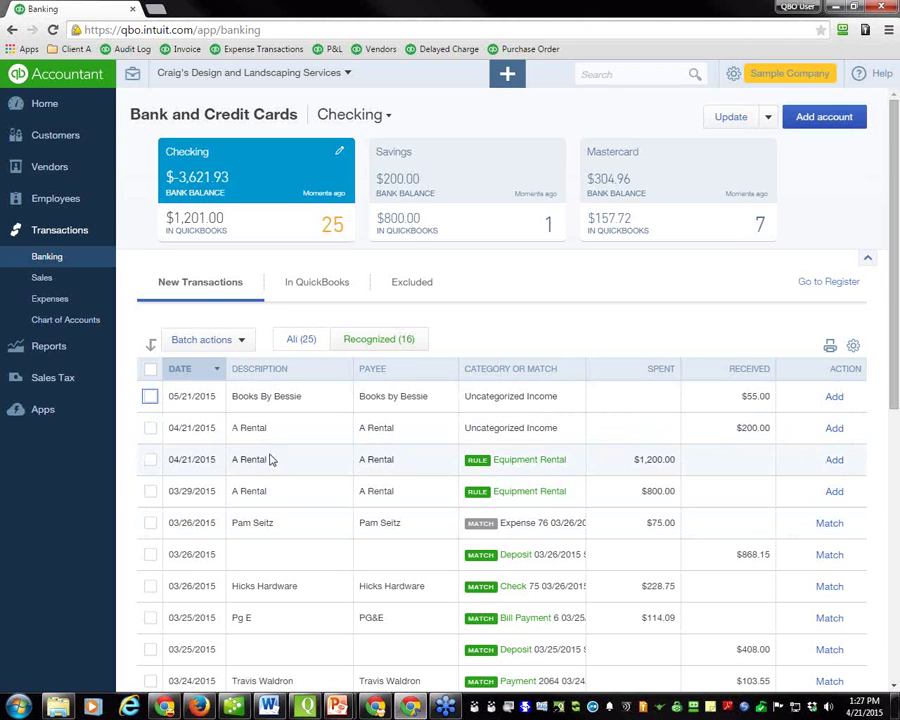
# Show only the recognized new checking transactions and examine their rule and match suggestions
pyautogui.click(371, 343)
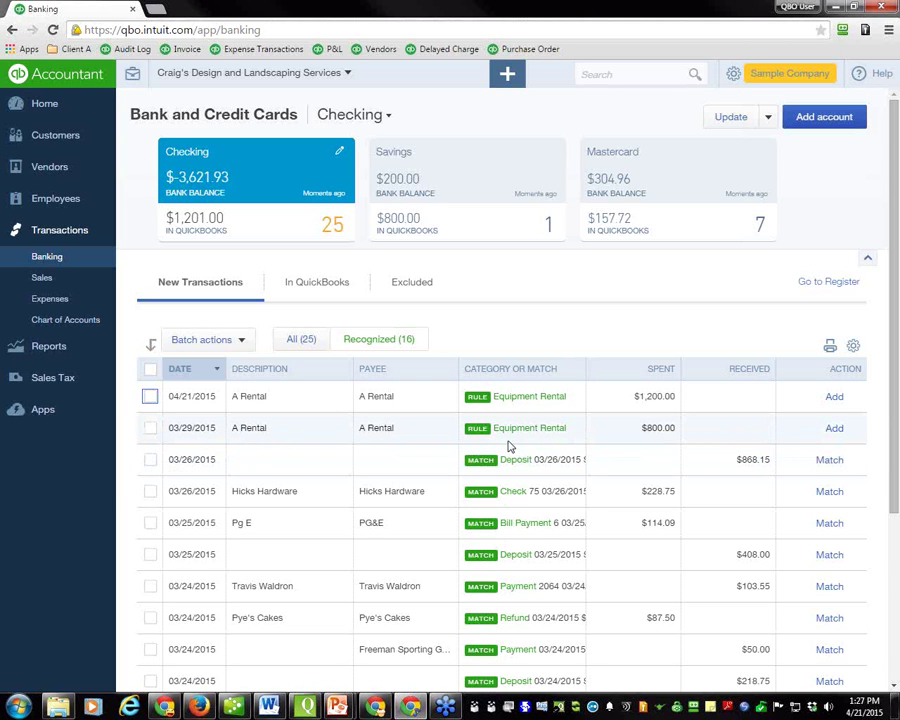
pyautogui.scroll(-1, 508, 445)
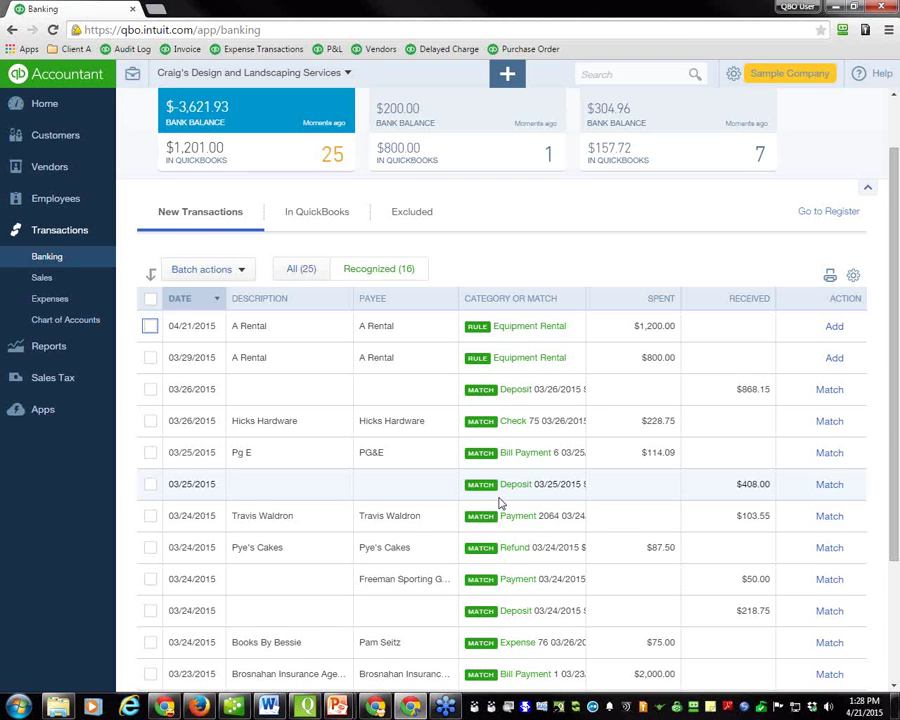
pyautogui.scroll(-1, 501, 503)
pyautogui.scroll(-2, 501, 503)
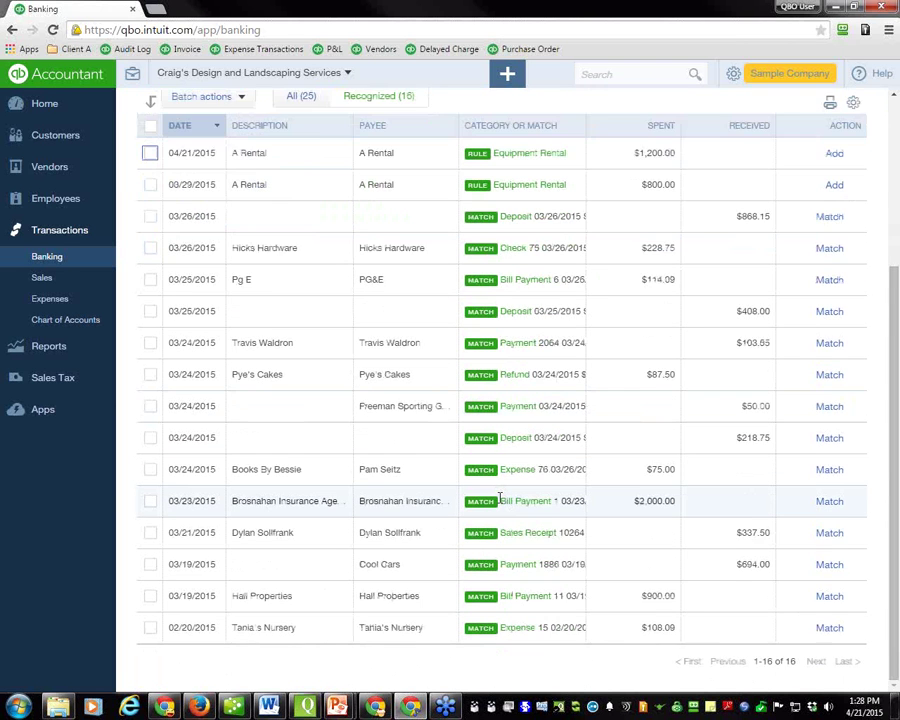
pyautogui.scroll(4, 501, 503)
pyautogui.scroll(-2, 501, 503)
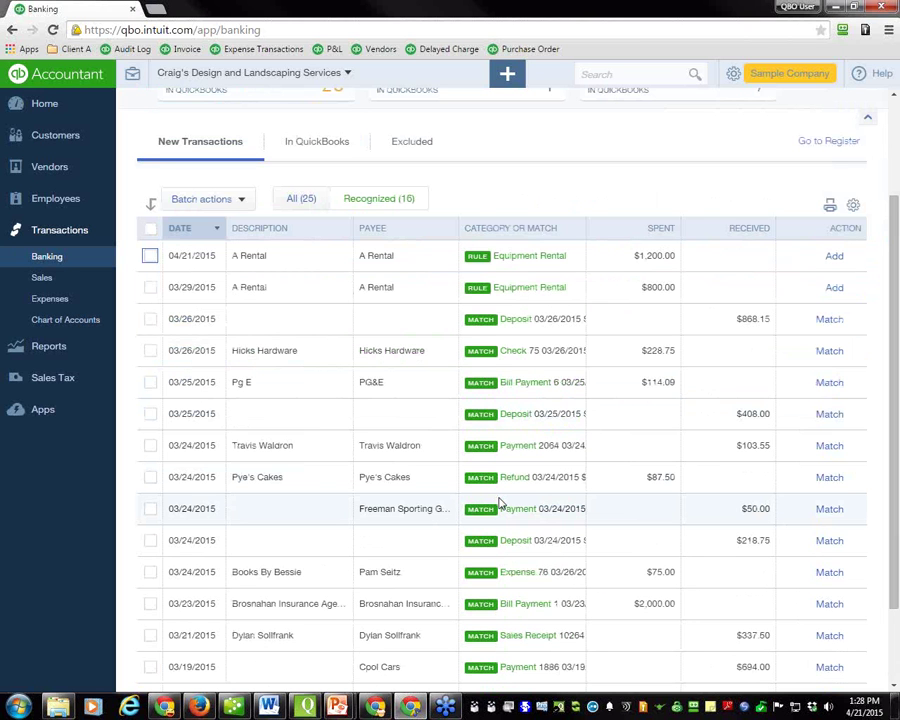
pyautogui.scroll(-2, 501, 505)
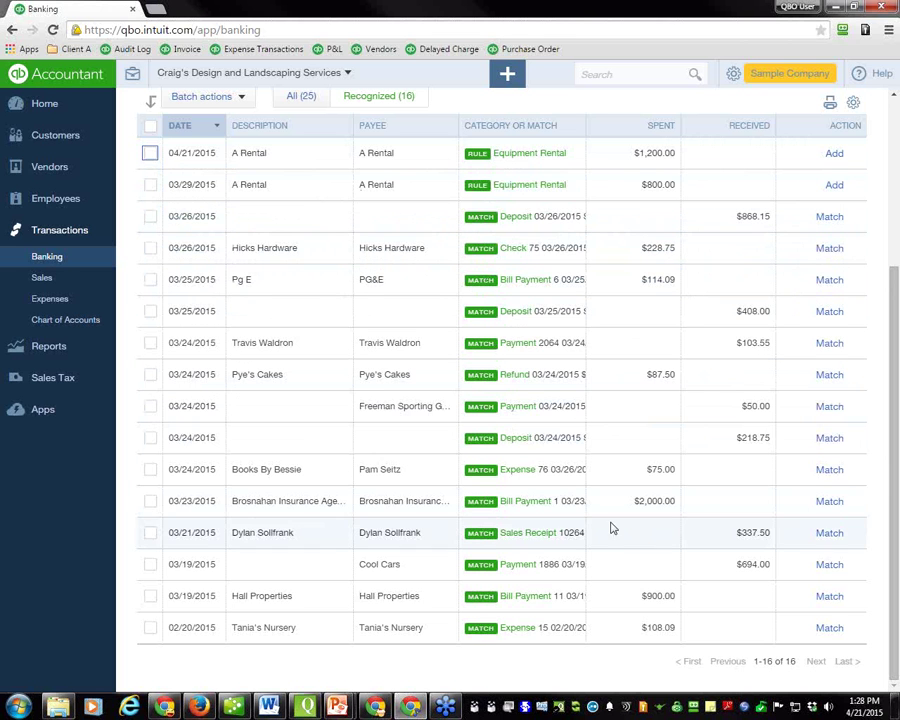
pyautogui.scroll(5, 562, 437)
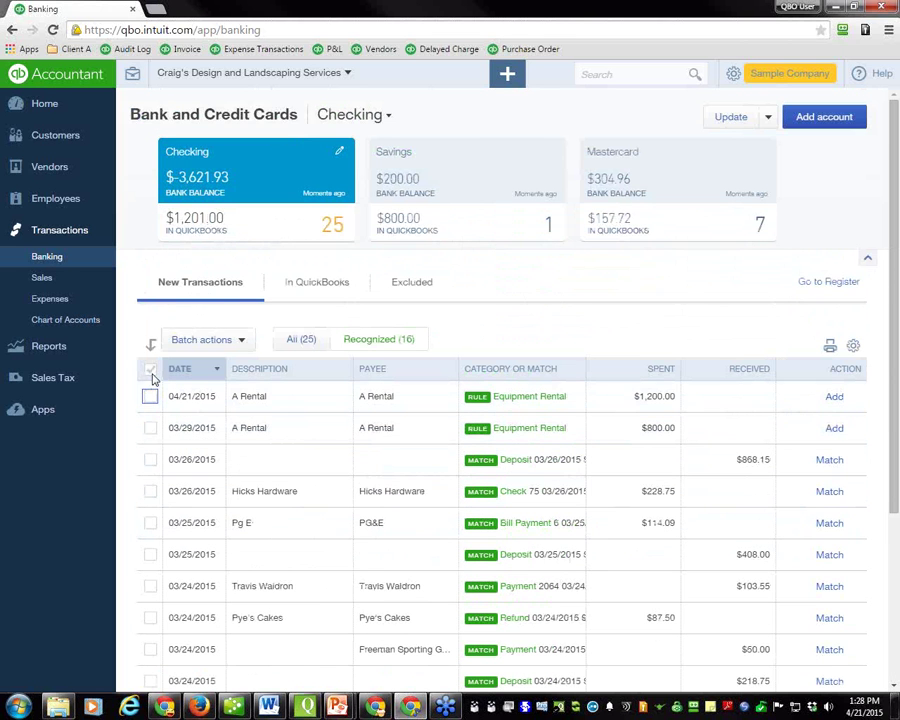
# Select all listed recognized transactions and accept them as a batch
pyautogui.click(150, 370)
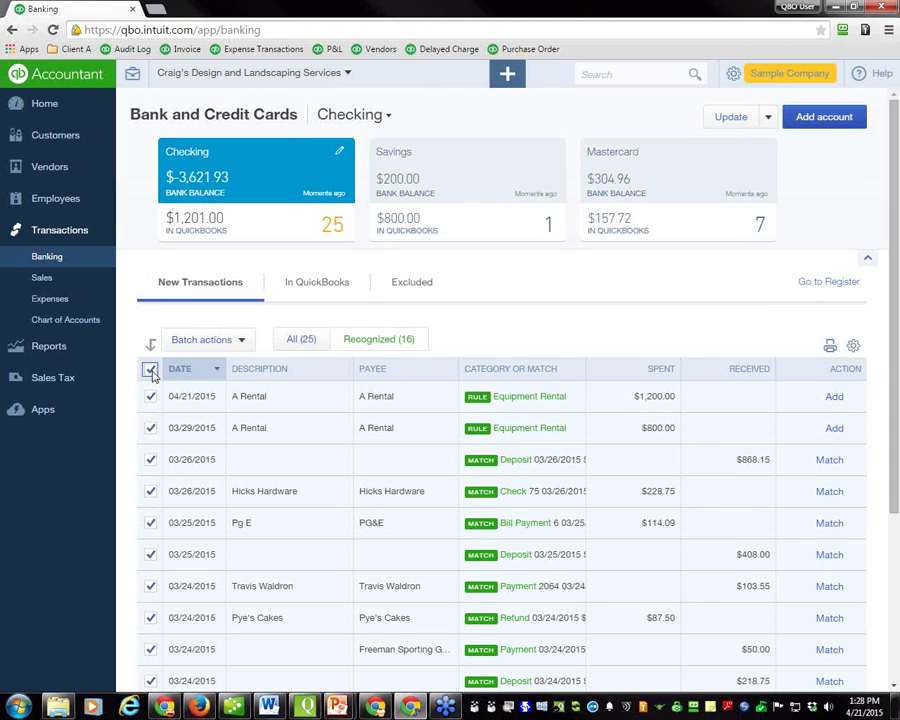
pyautogui.click(241, 342)
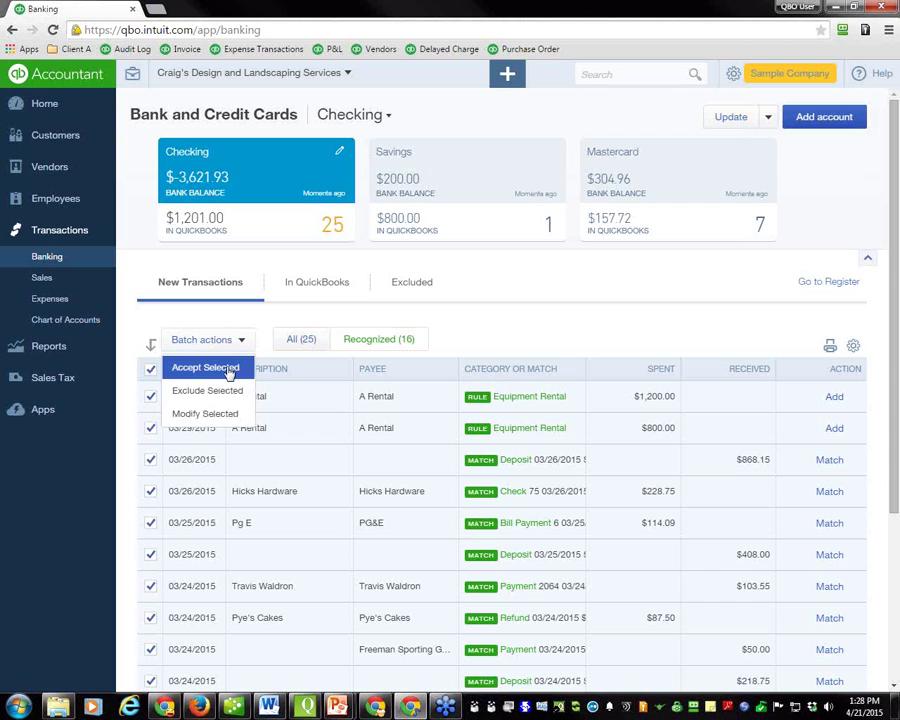
pyautogui.click(229, 369)
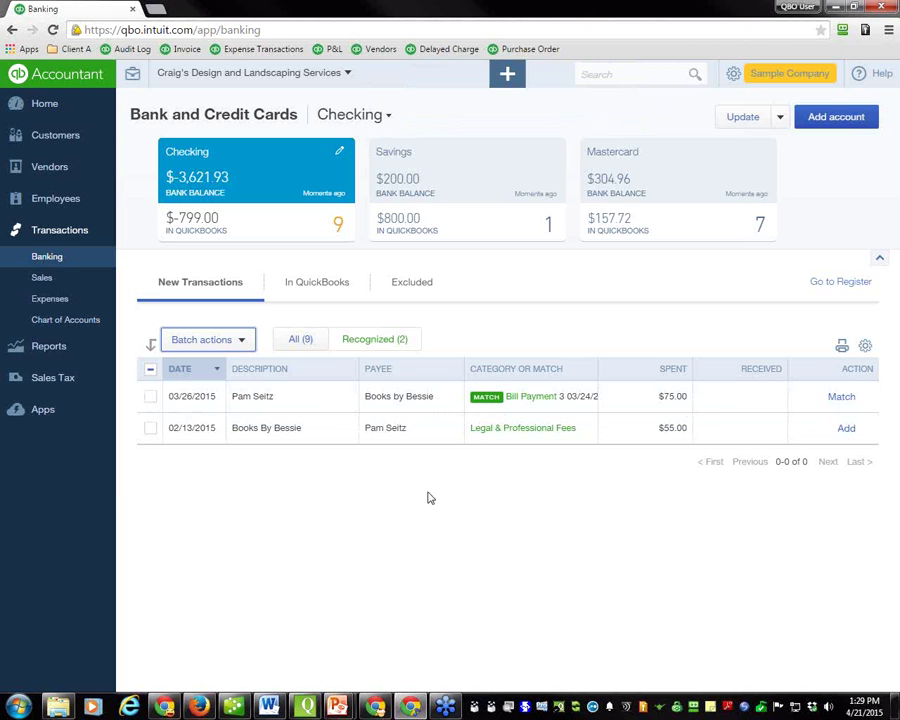
# Check the payee and memo of the 02/13/2015 Books By Bessie transaction and add it under Legal & Professional Fees
pyautogui.click(390, 430)
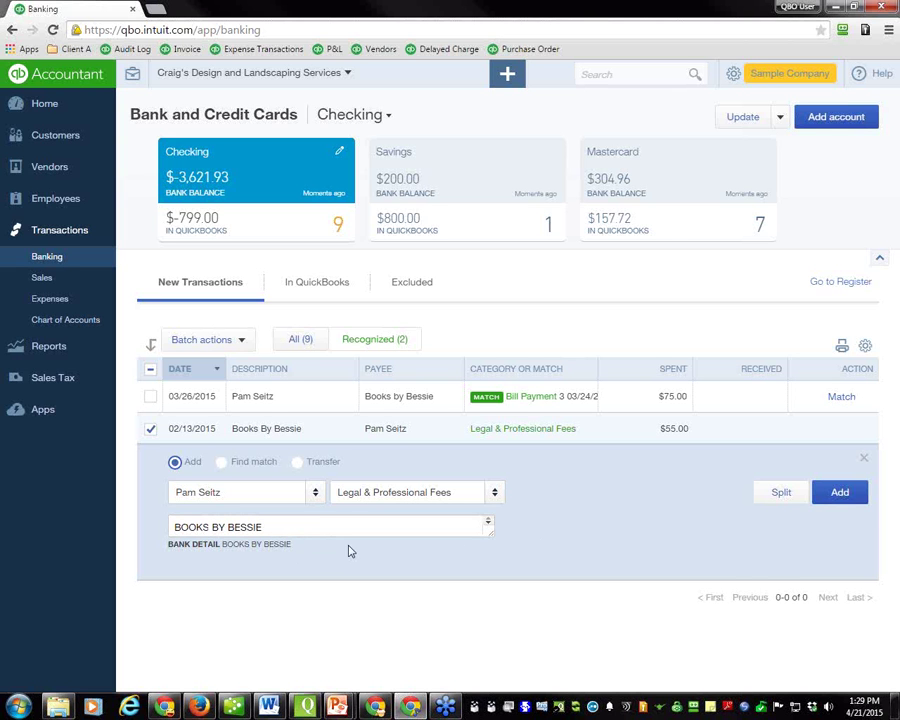
pyautogui.click(311, 530)
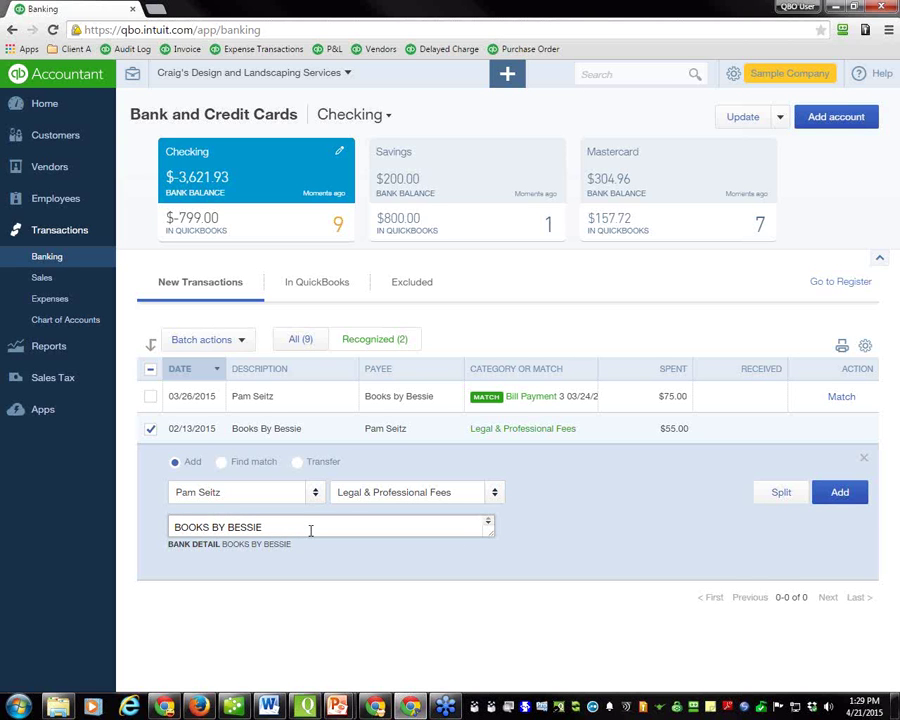
pyautogui.moveTo(311, 530); pyautogui.dragTo(155, 544)
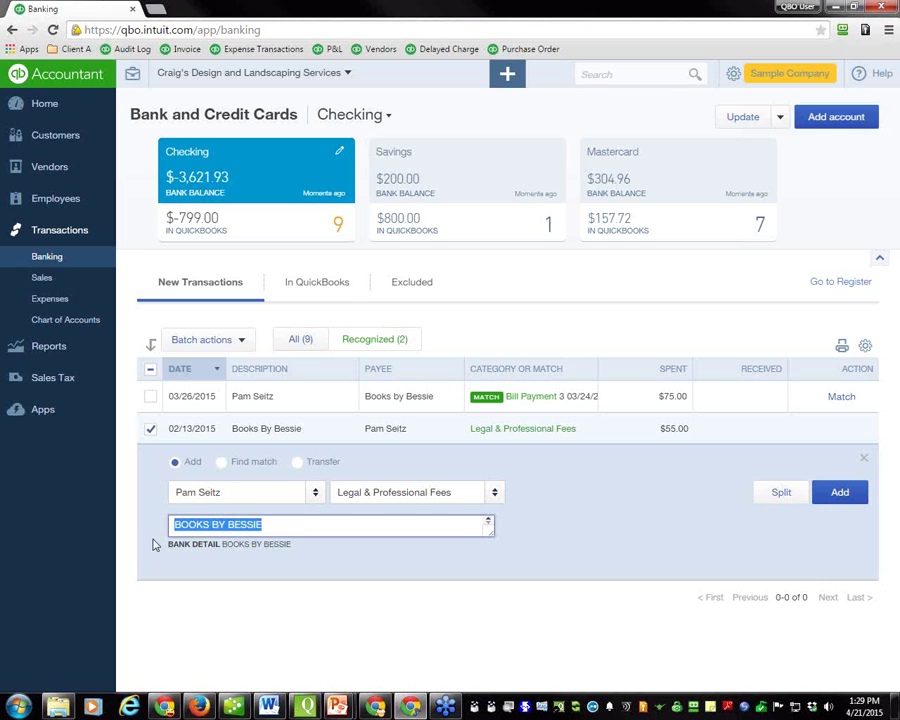
pyautogui.click(251, 492)
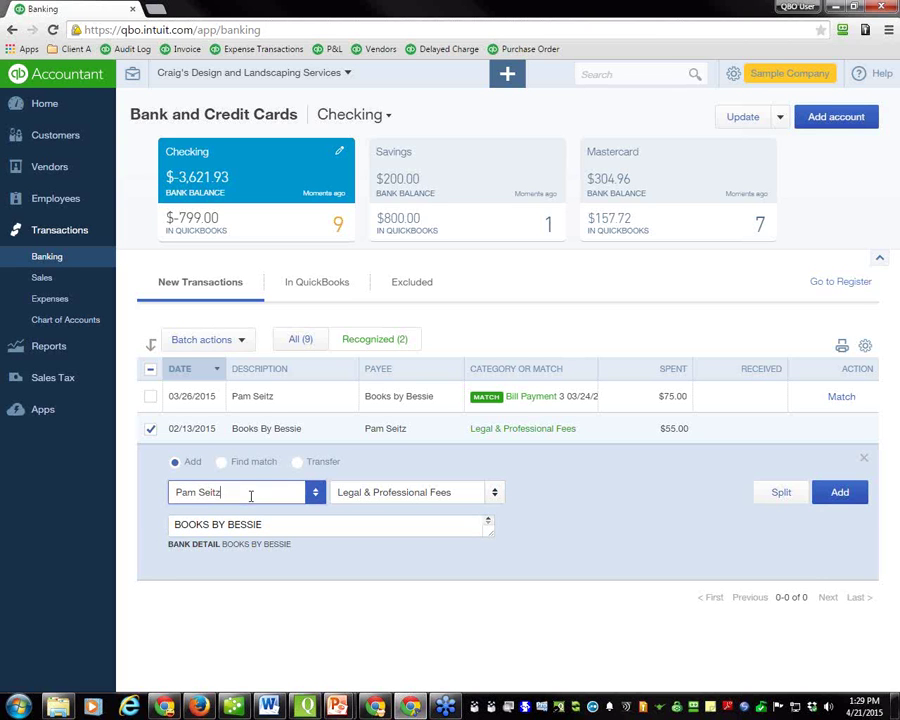
pyautogui.moveTo(251, 496); pyautogui.dragTo(177, 492)
pyautogui.click(840, 499)
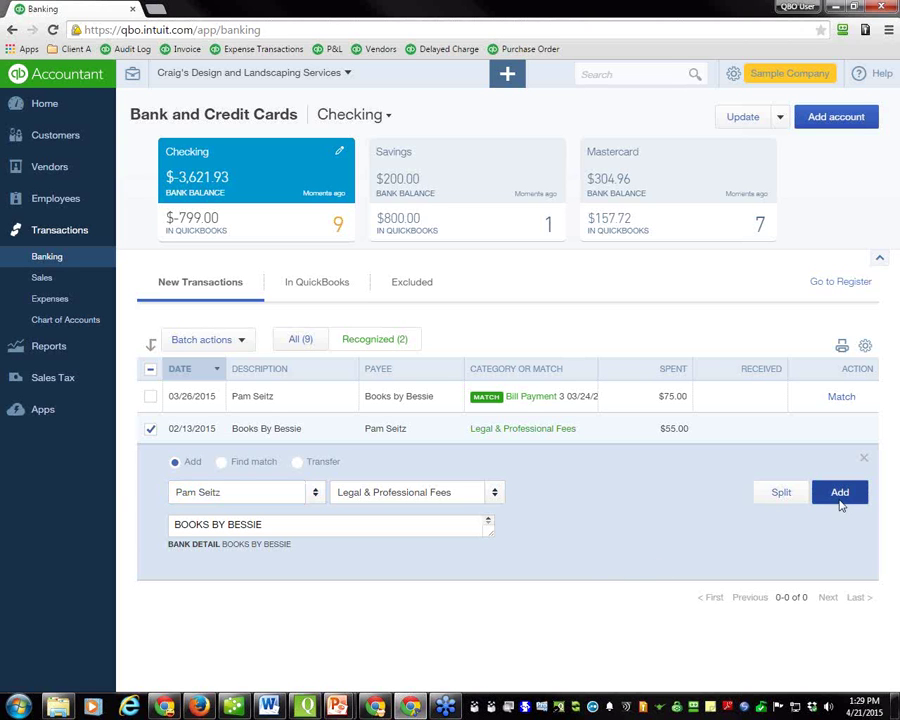
# Open the 03/26/2015 $75.00 transaction, review other possible matches and the transaction type filters, and cancel the search
pyautogui.click(516, 396)
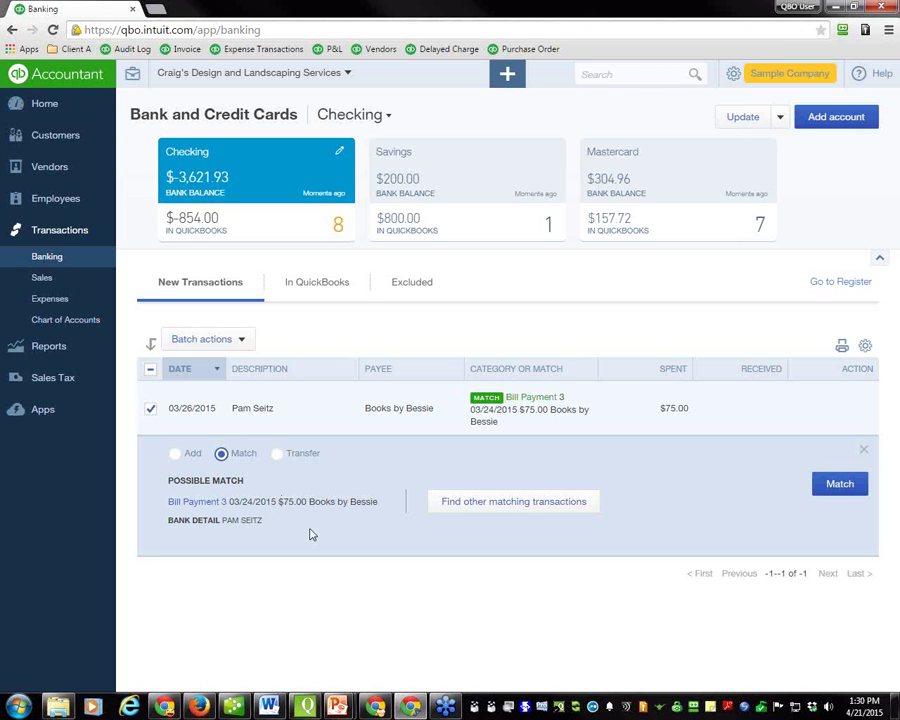
pyautogui.click(514, 503)
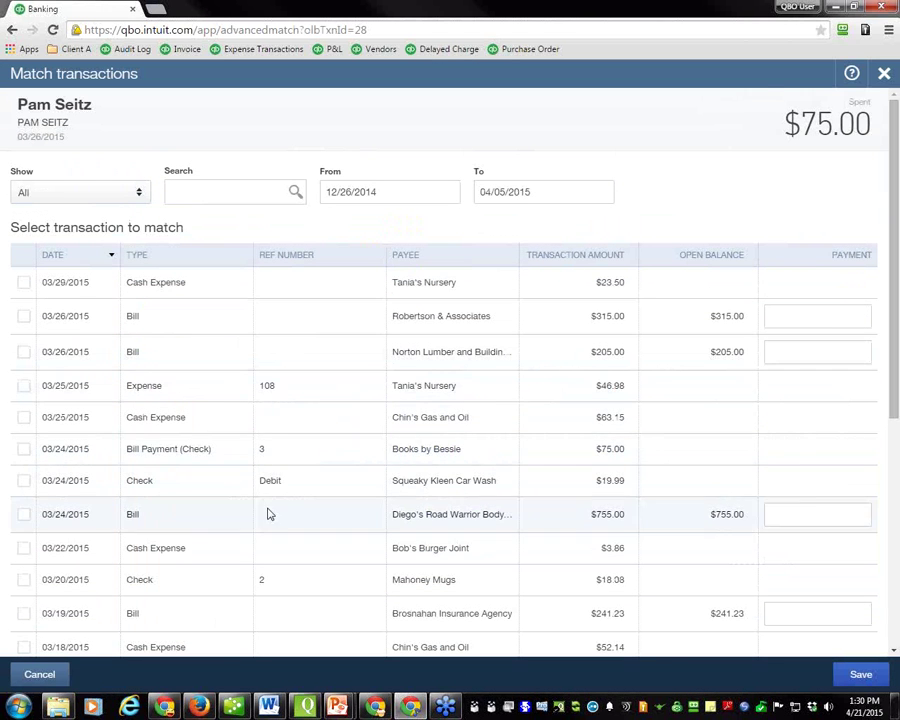
pyautogui.scroll(-5, 288, 445)
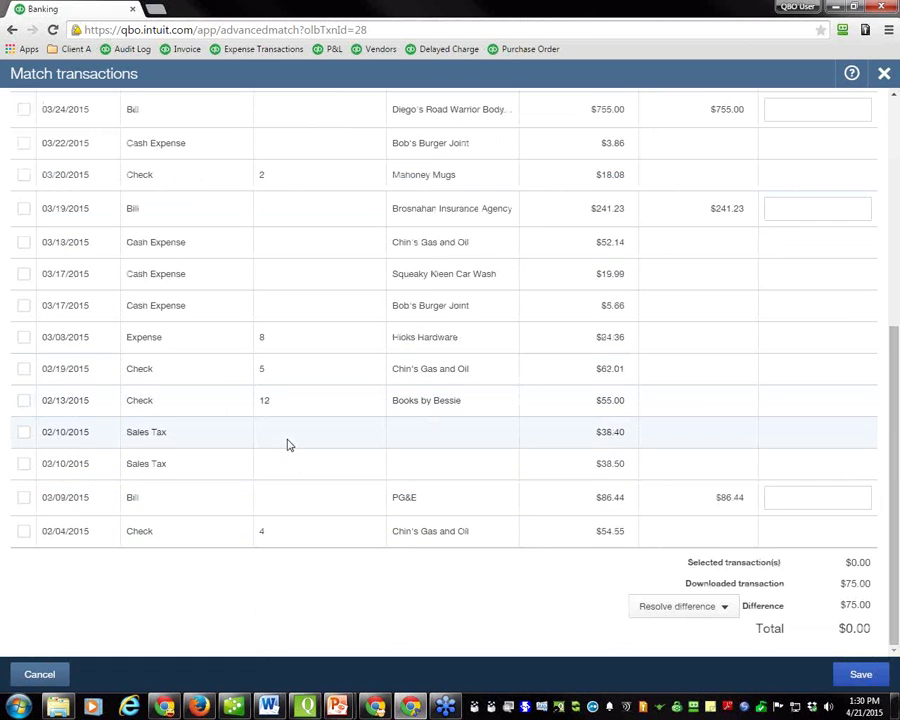
pyautogui.scroll(5, 288, 445)
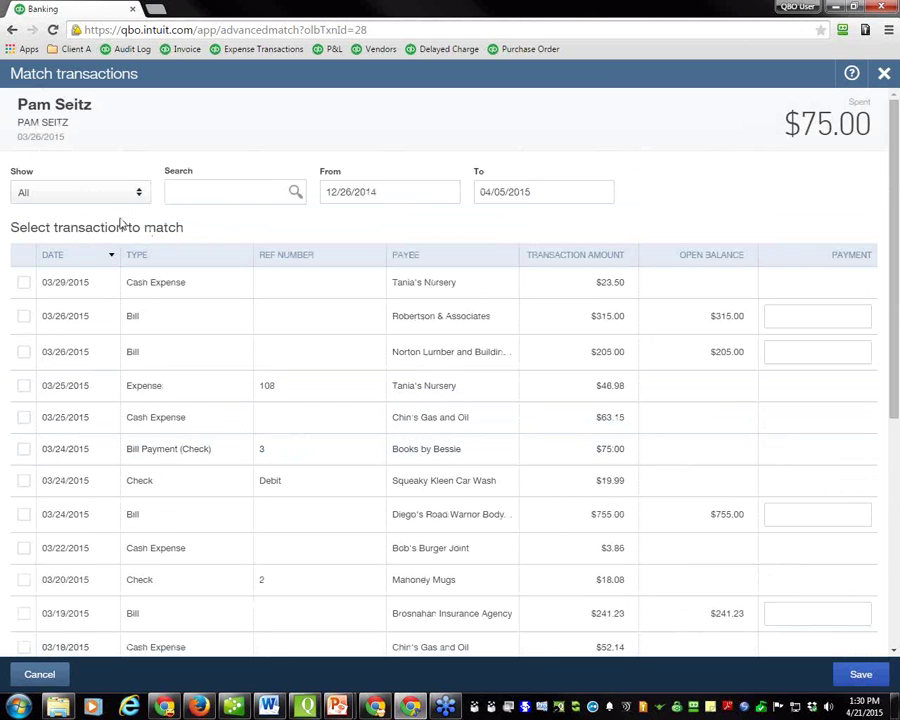
pyautogui.click(139, 198)
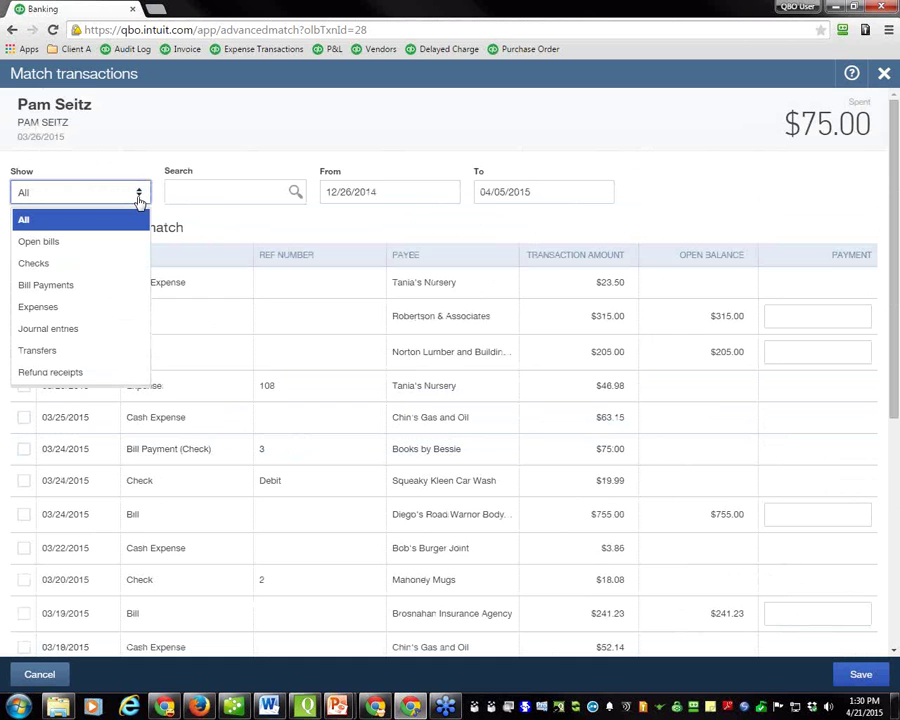
pyautogui.click(139, 198)
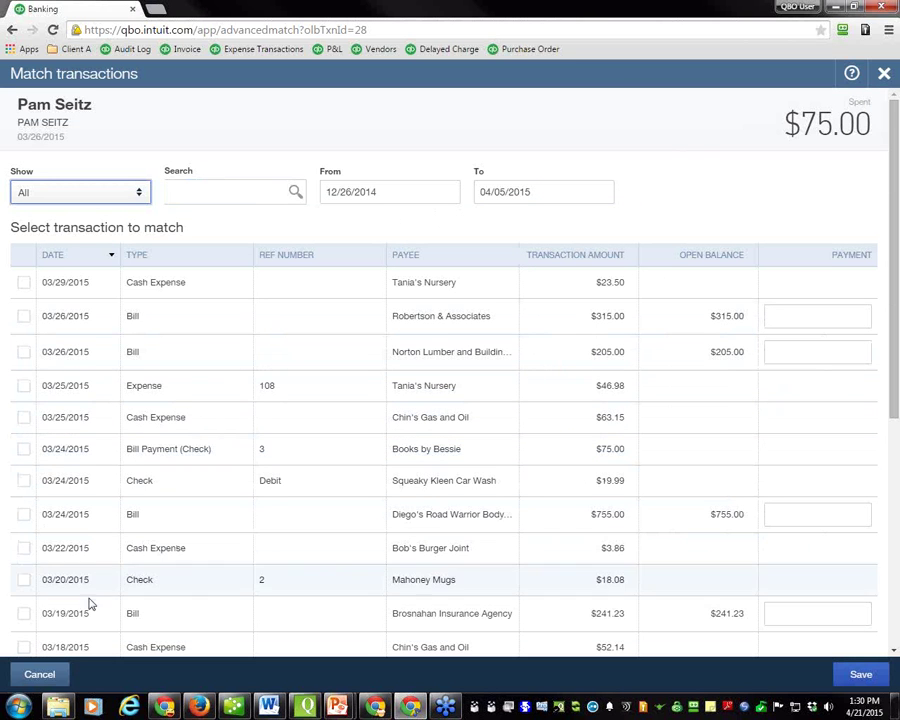
pyautogui.click(42, 675)
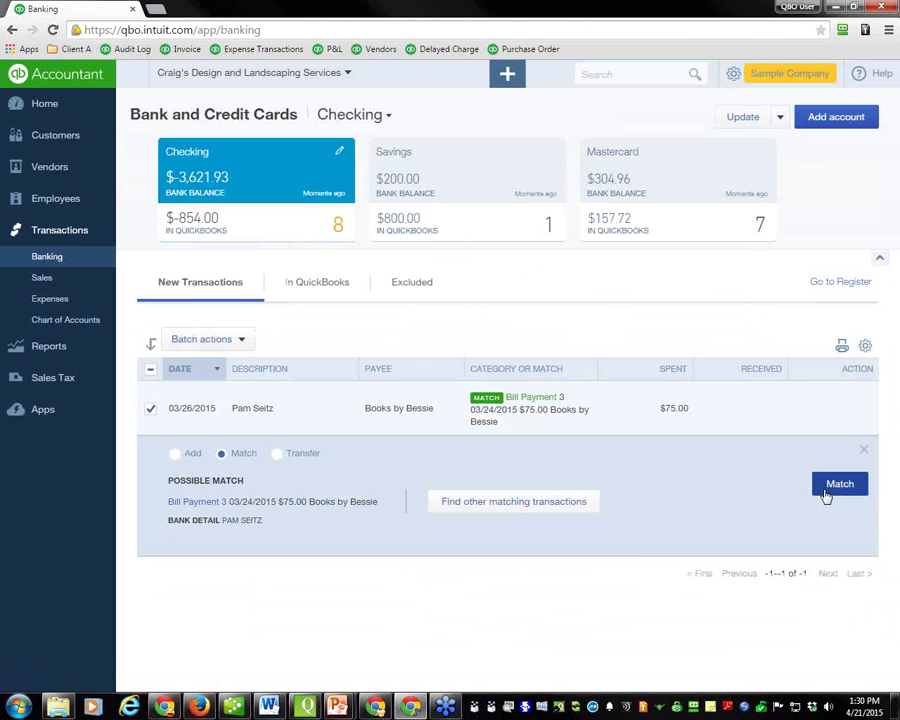
# Match the 03/26/2015 $75.00 transaction to its suggested Books by Bessie bill payment, and list all remaining new checking transactions
pyautogui.click(838, 485)
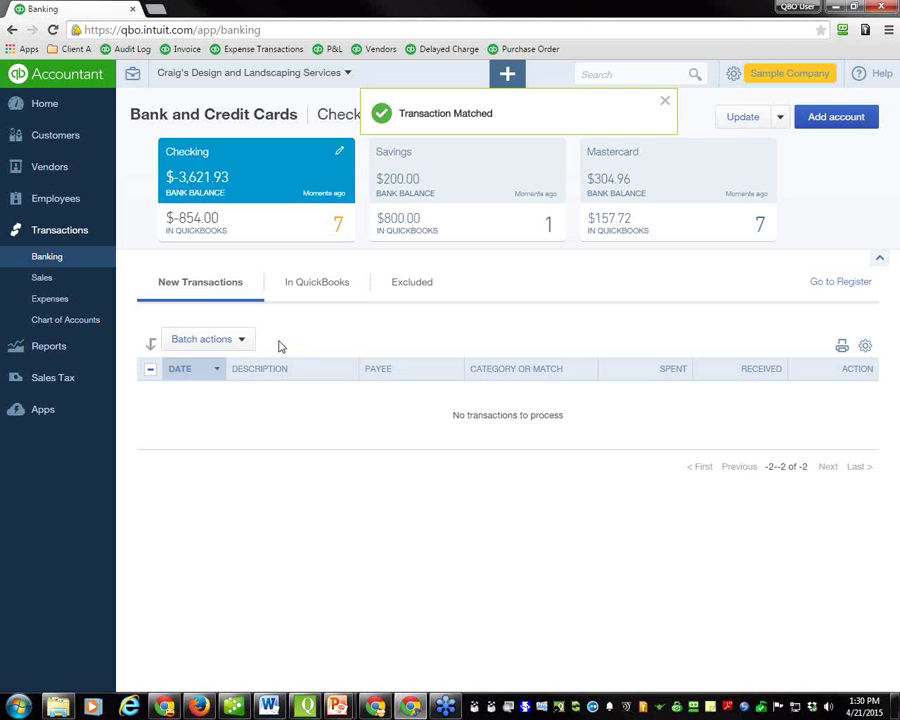
pyautogui.click(205, 291)
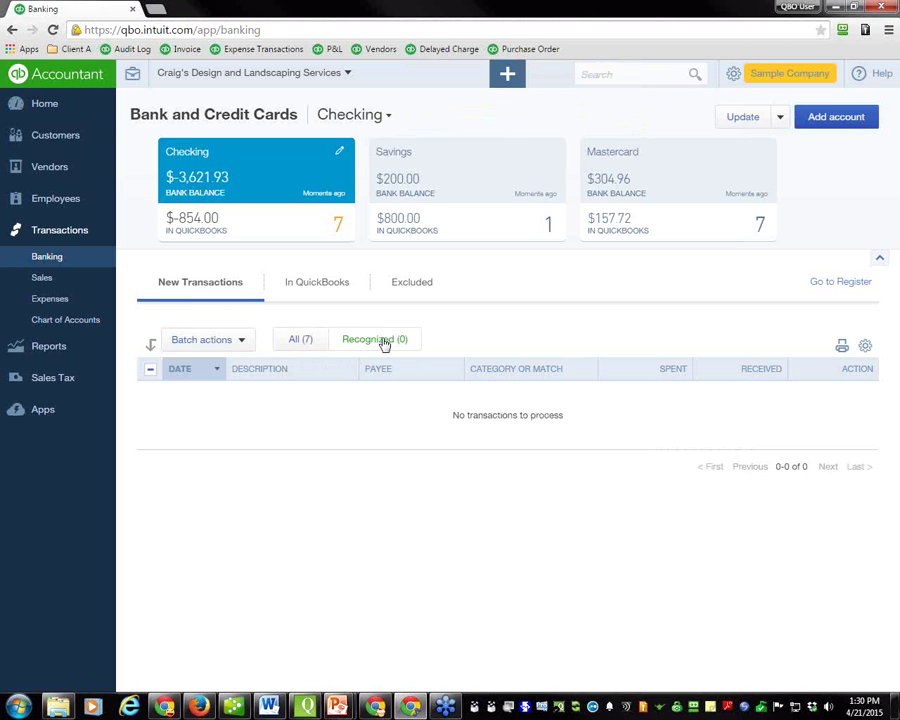
pyautogui.click(301, 344)
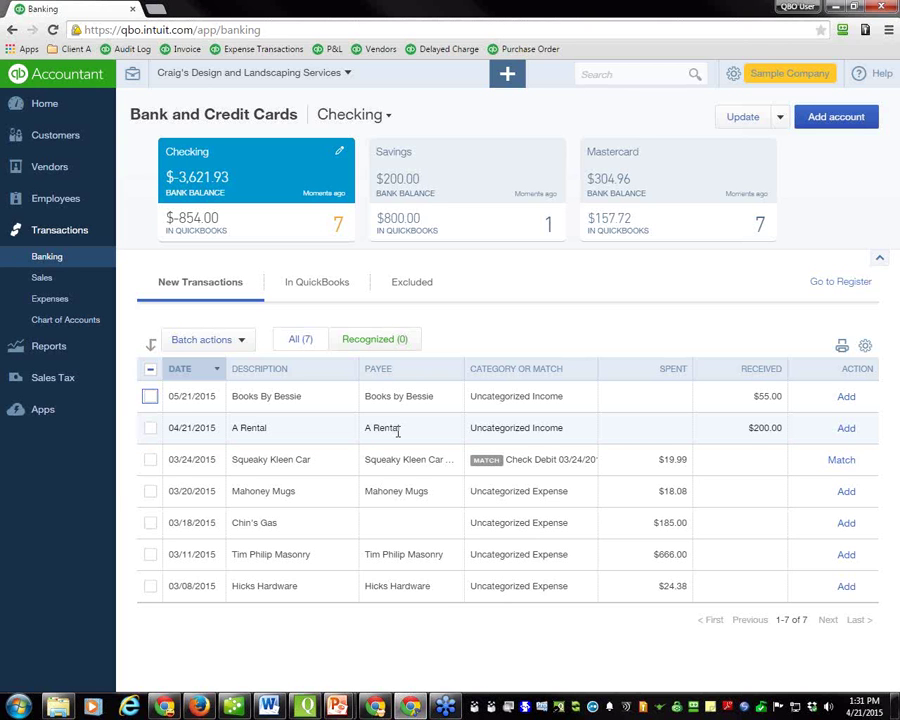
# Set the category of the 04/21/2015 $200.00 A Rental deposit refund to Equipment Rental and add the transaction
pyautogui.click(568, 430)
pyautogui.moveTo(460, 486); pyautogui.dragTo(332, 491)
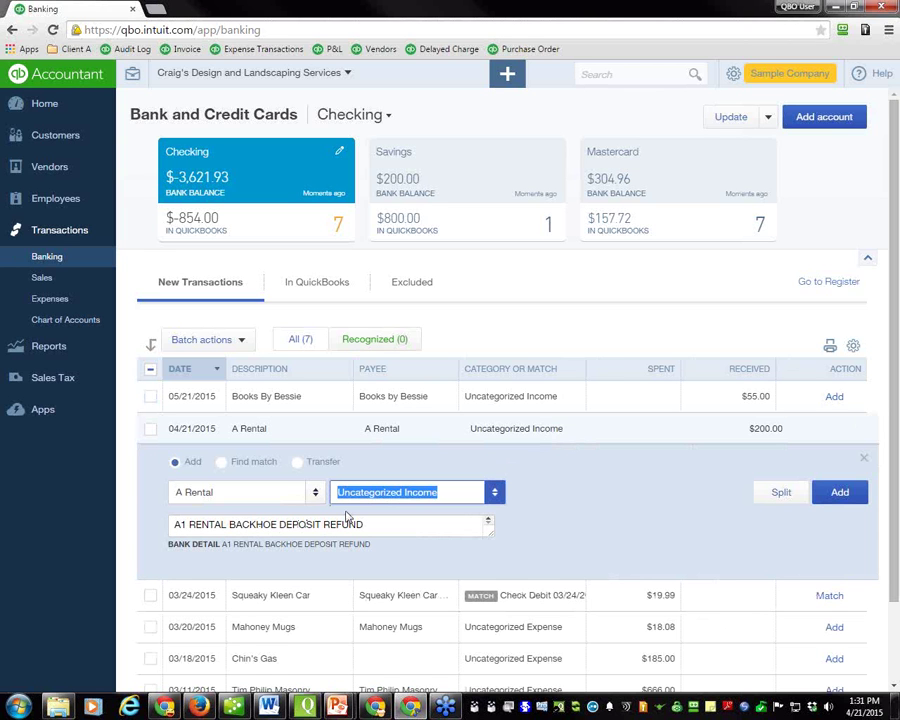
pyautogui.write('e')
pyautogui.write('p')
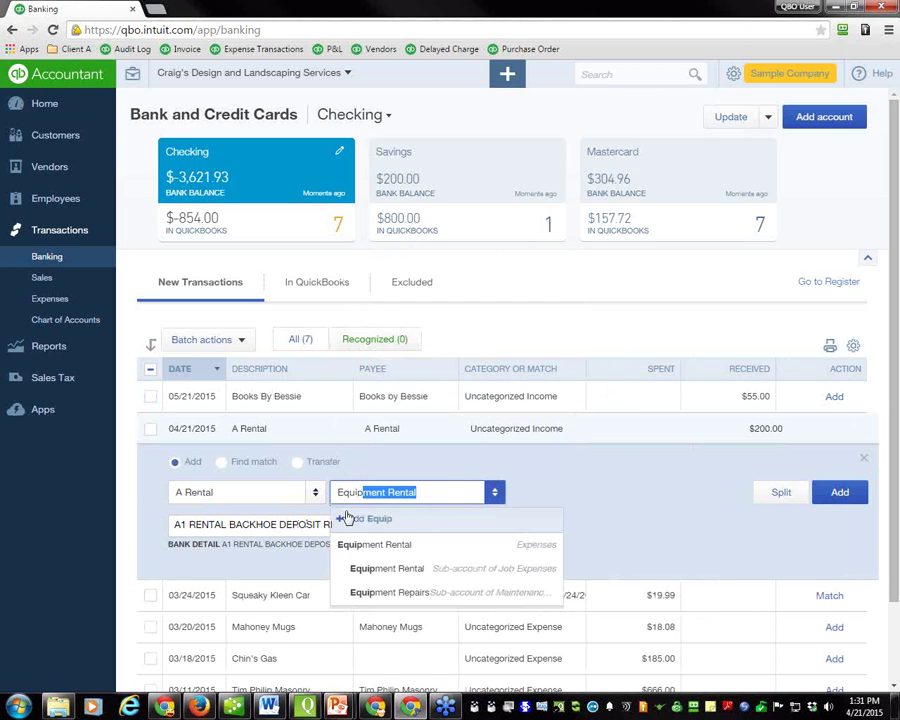
pyautogui.press('Tab')
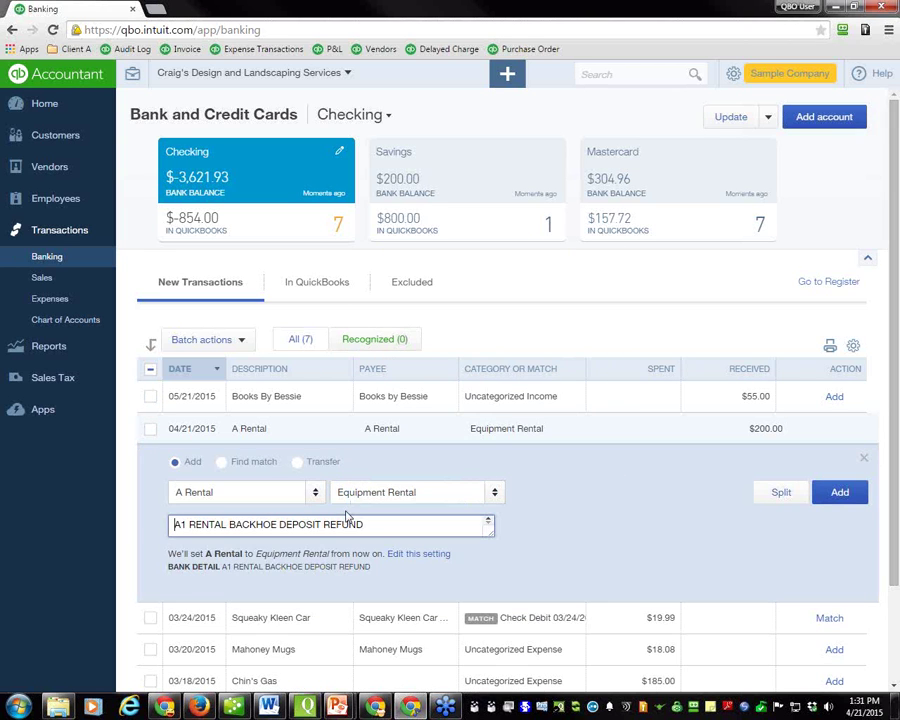
pyautogui.click(843, 495)
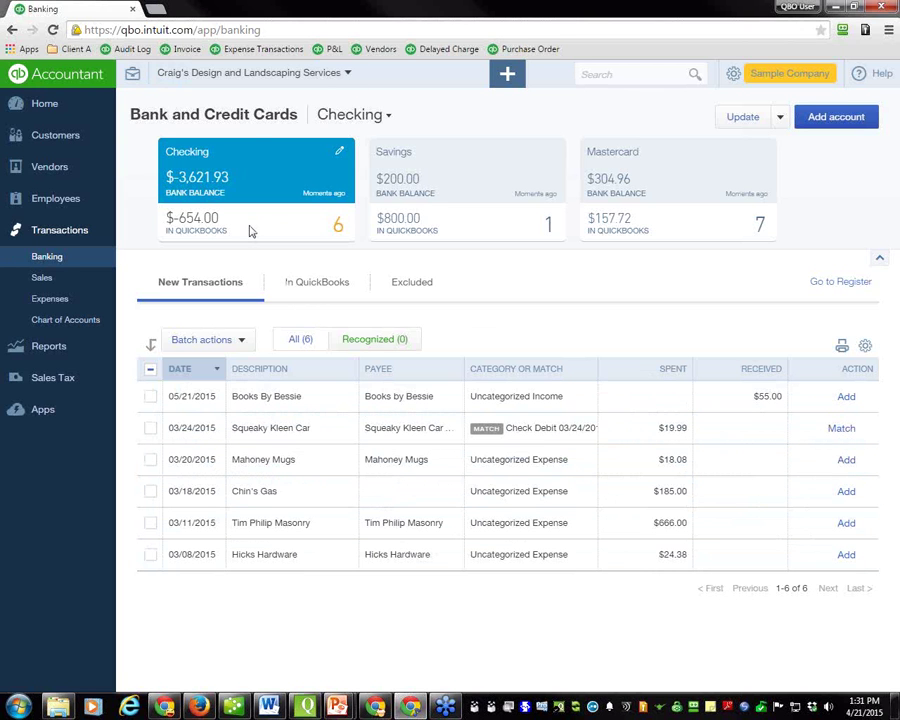
# Switch to the Savings account and match its 03/26/2015 $200.00 transaction to the suggested deposit
pyautogui.click(478, 218)
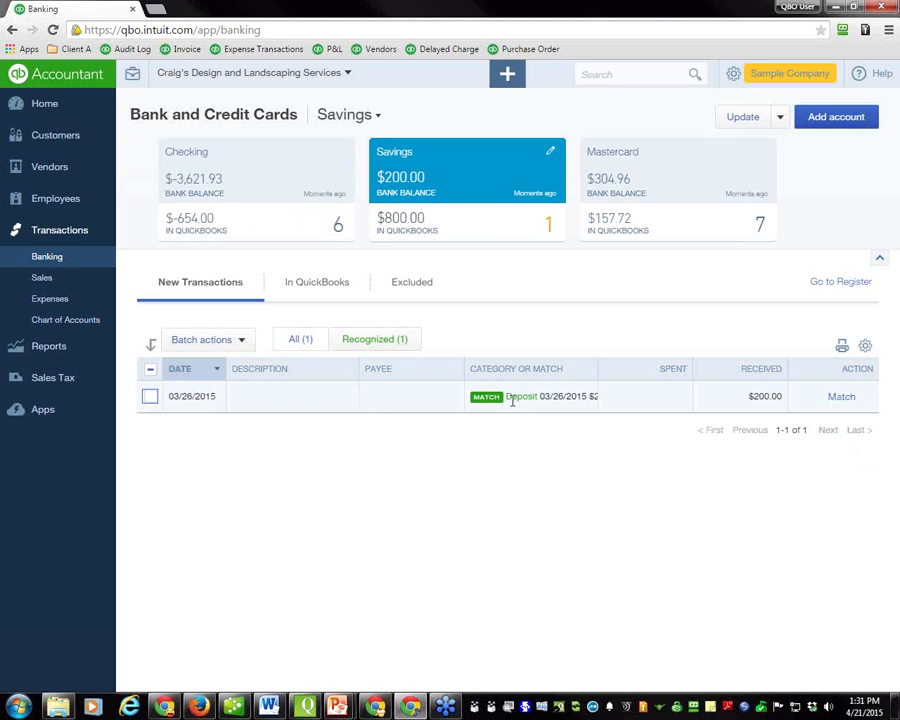
pyautogui.click(150, 397)
pyautogui.click(840, 397)
# Switch to the Mastercard account, show only its recognized transactions, and accept all of them as a batch
pyautogui.click(655, 193)
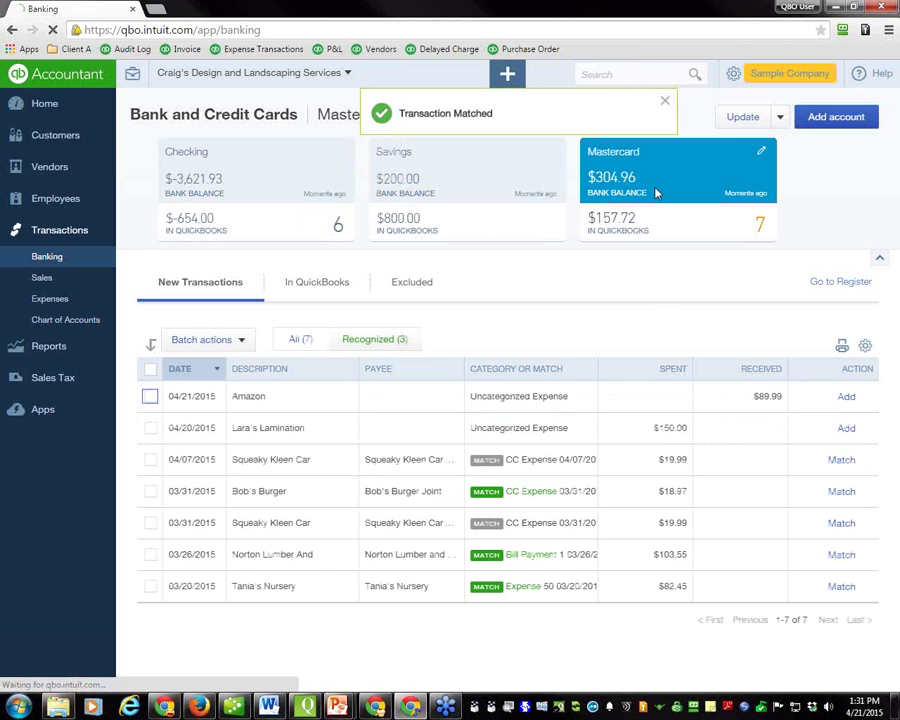
pyautogui.click(361, 345)
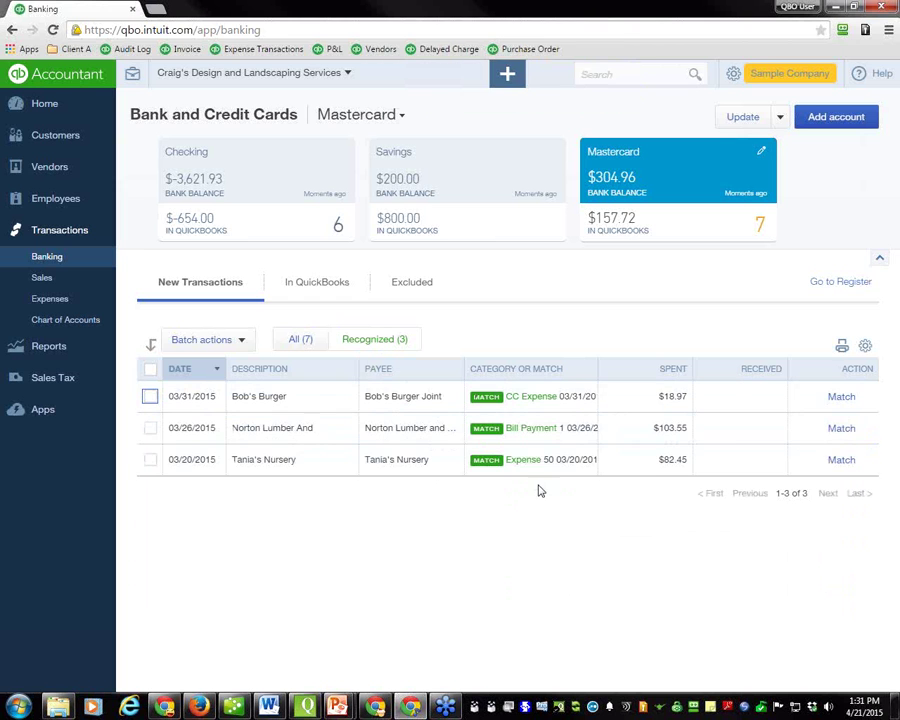
pyautogui.click(150, 369)
pyautogui.click(248, 342)
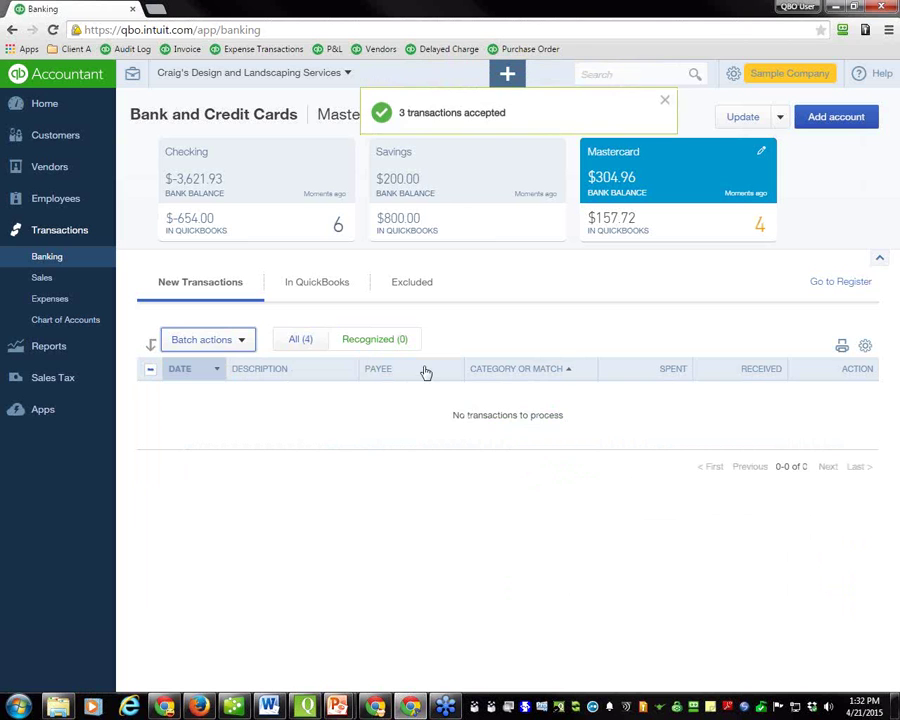
# List all new Mastercard transactions, open the 04/21/2015 Amazon one, and create Amazon as a new vendor for its payee
pyautogui.click(300, 340)
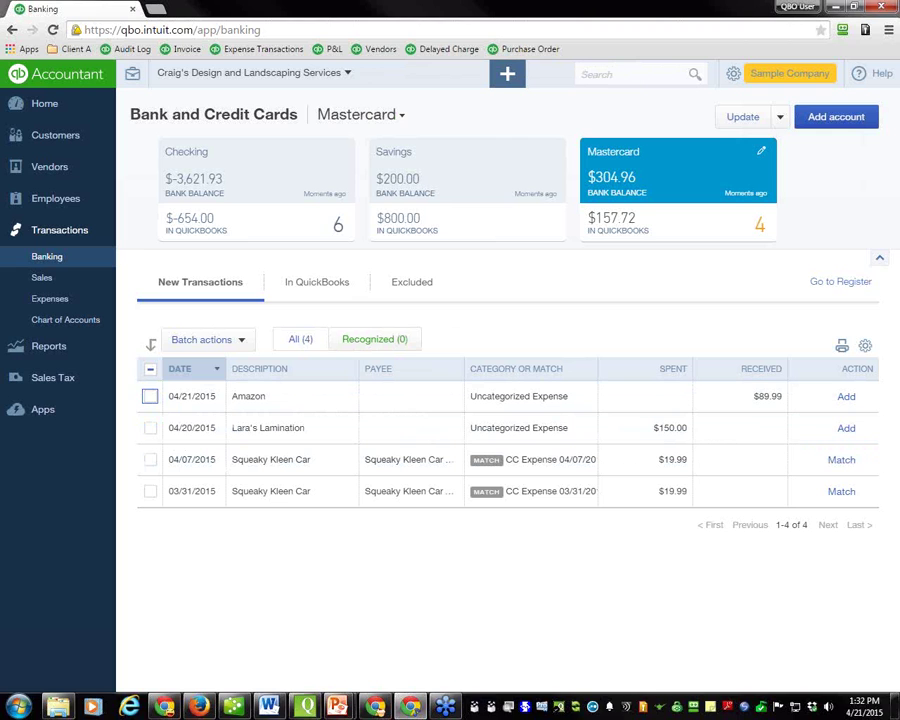
pyautogui.hotkey('alt', 'Tab')
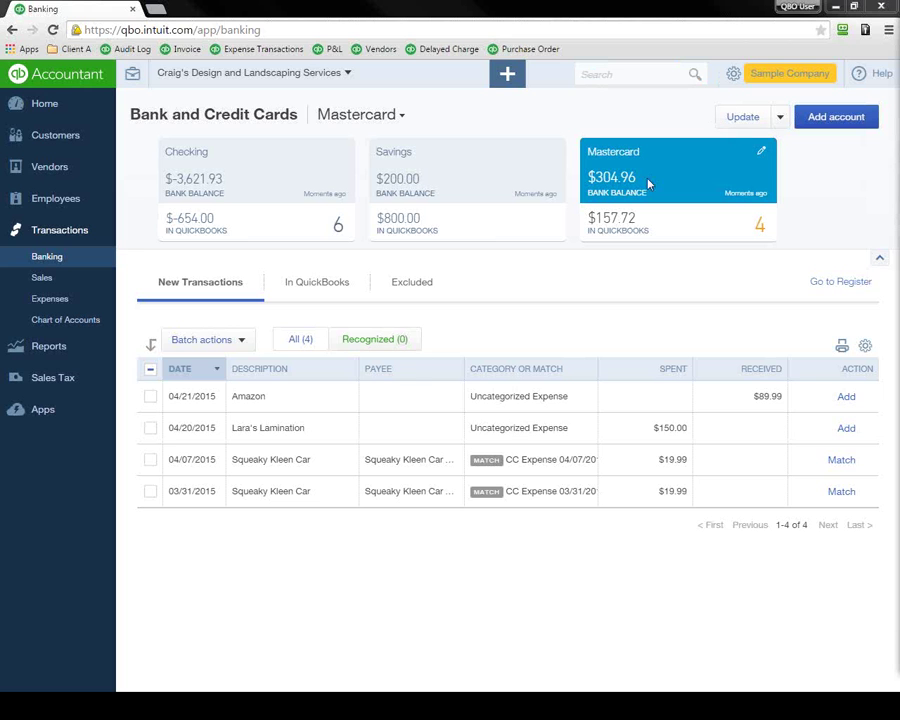
pyautogui.click(290, 408)
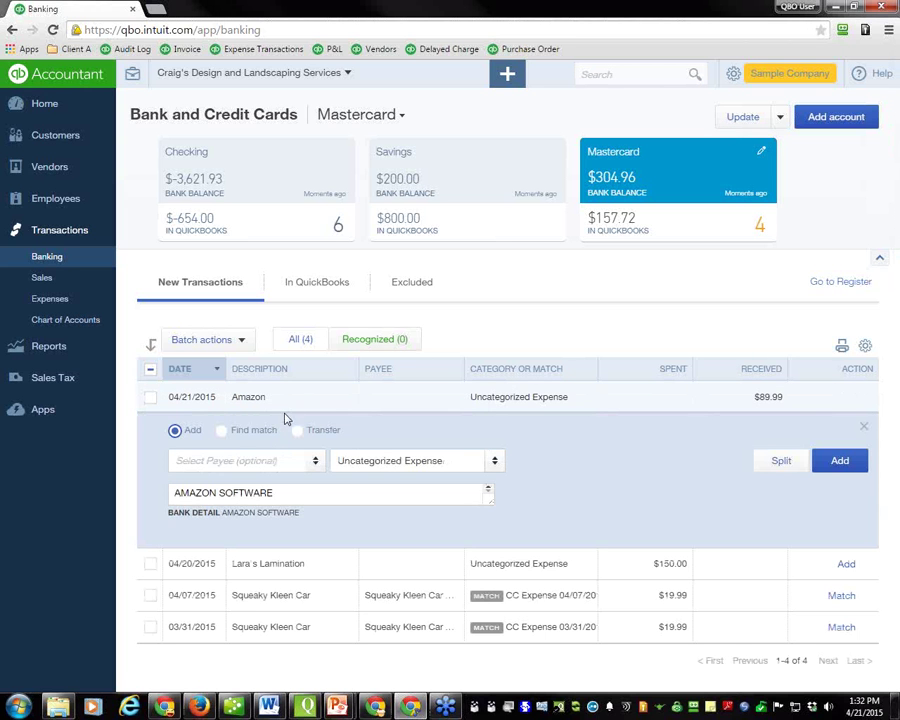
pyautogui.click(228, 456)
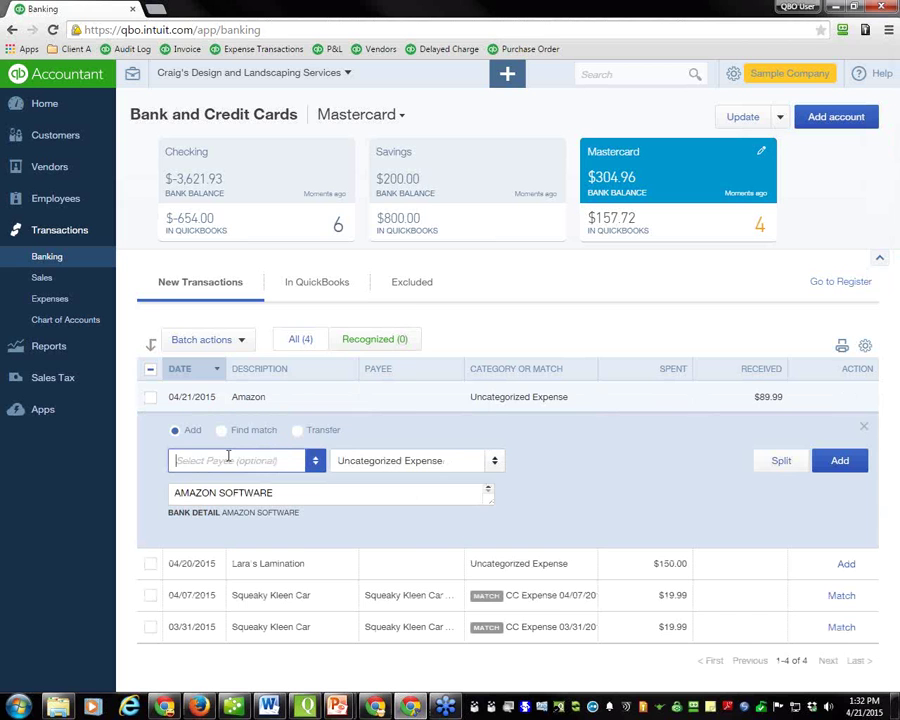
pyautogui.write('Amazon')
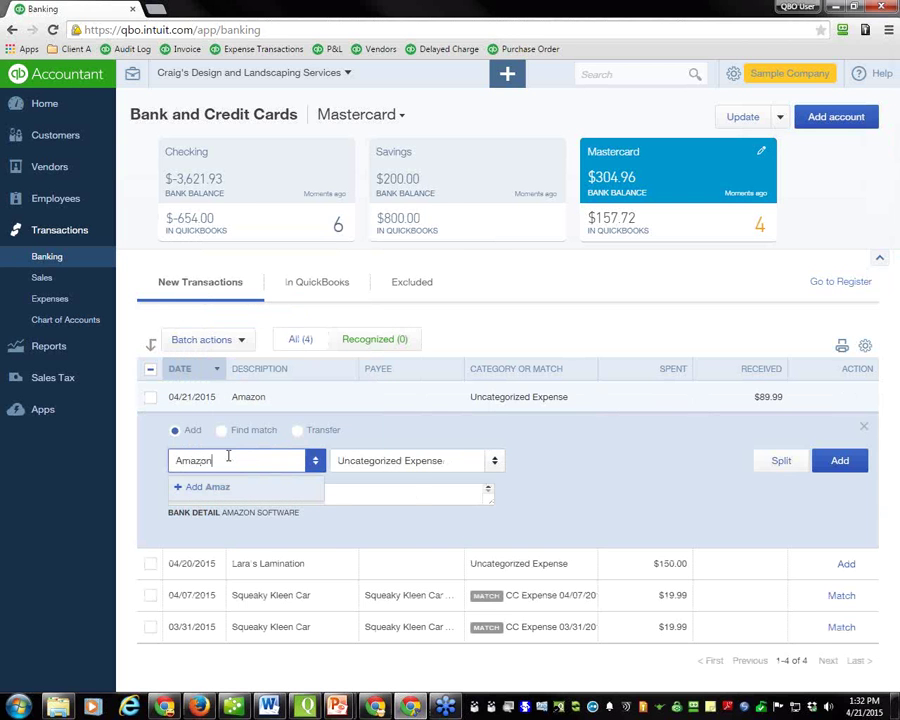
pyautogui.press('Return')
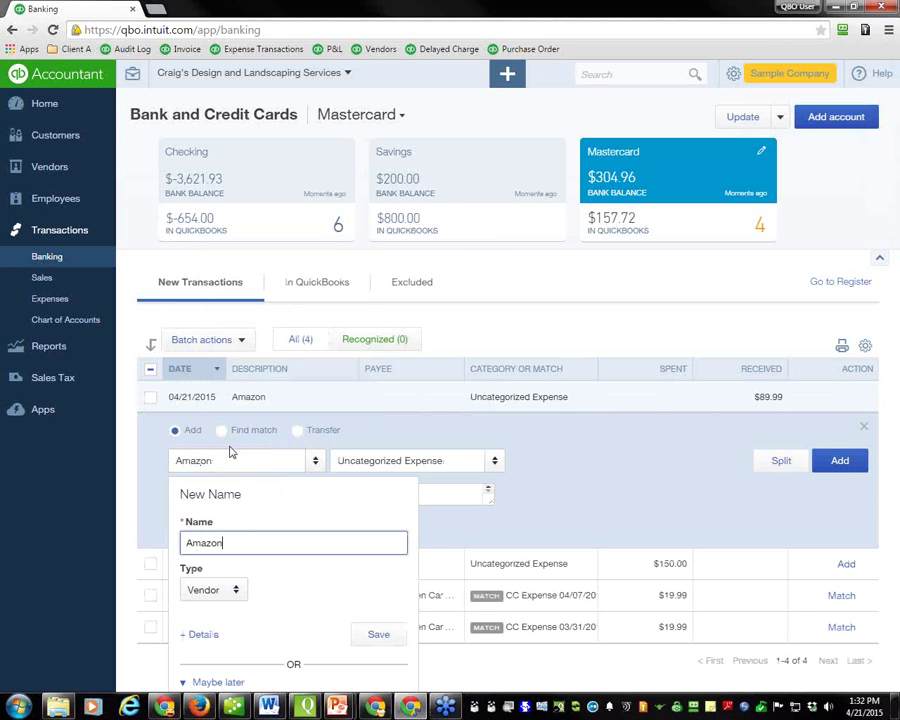
pyautogui.click(370, 636)
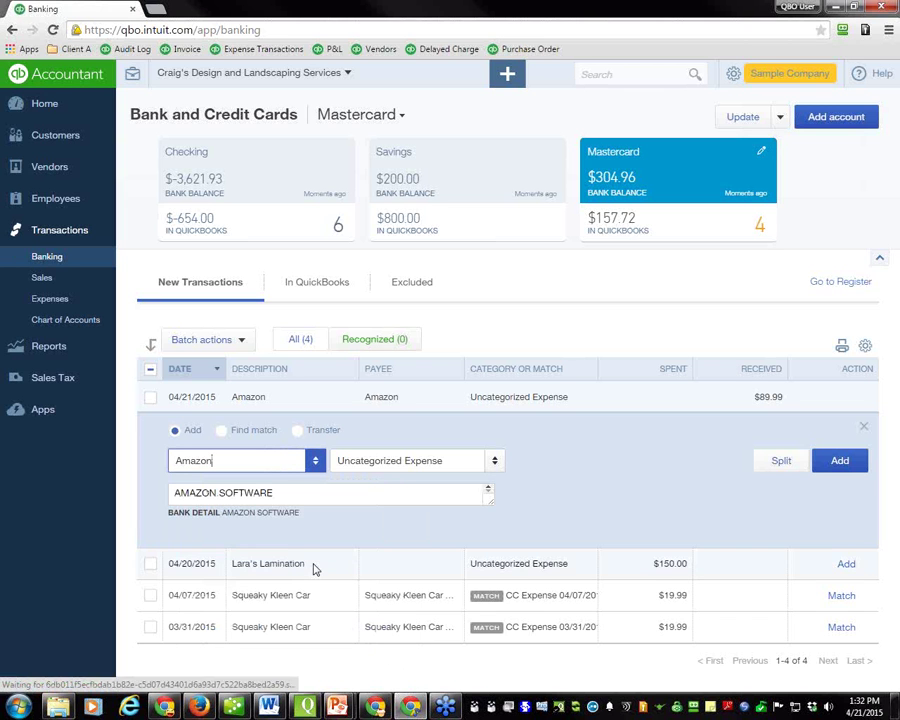
# Set the Amazon transaction's category to Office Expenses
pyautogui.click(457, 461)
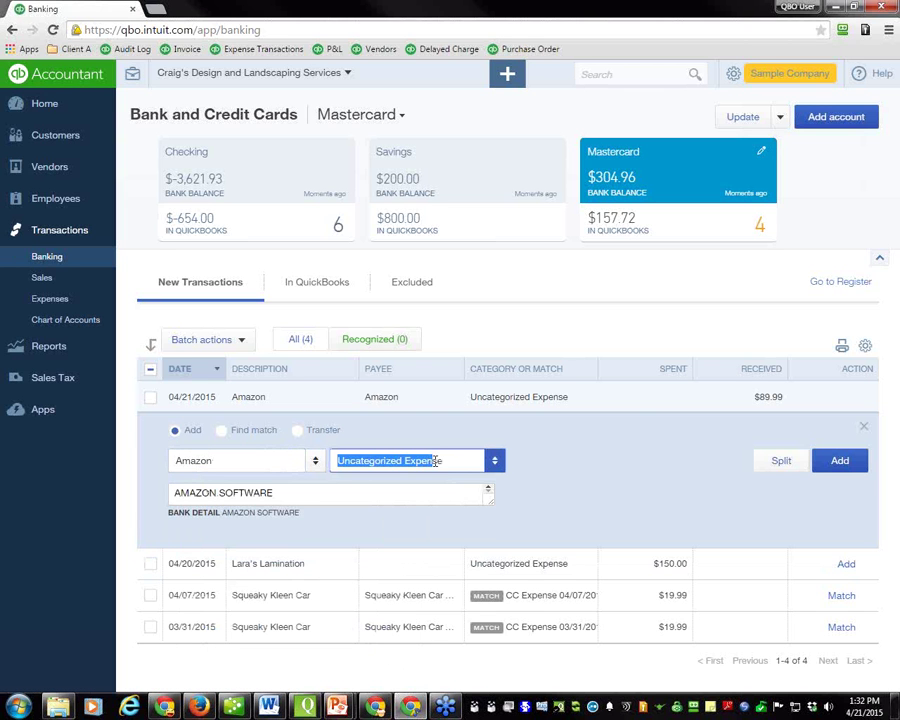
pyautogui.click(463, 460)
pyautogui.moveTo(463, 460); pyautogui.dragTo(333, 460)
pyautogui.write('offi')
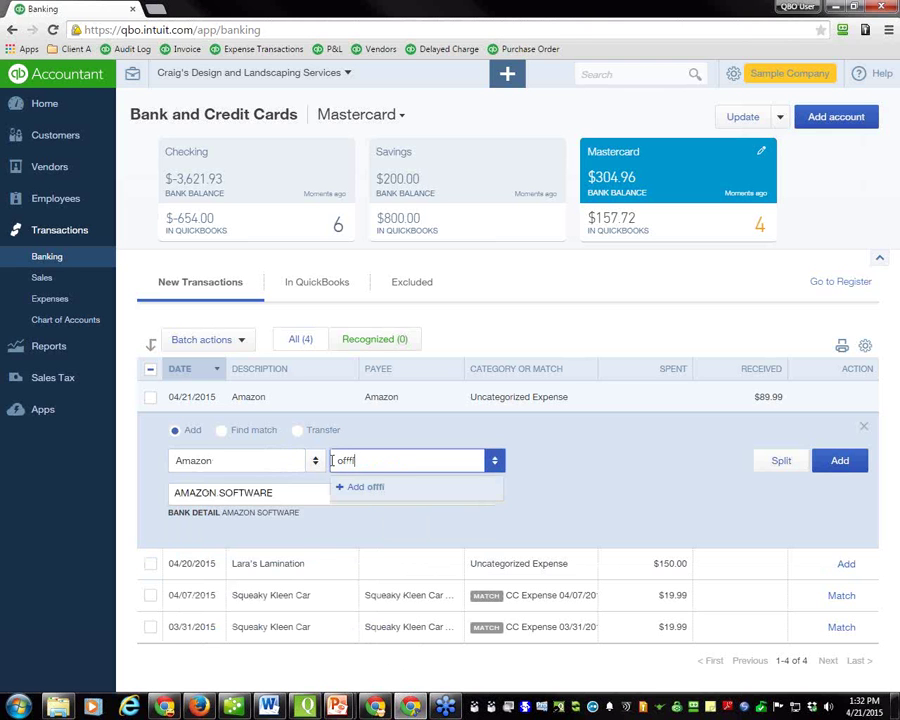
pyautogui.press('BackSpace')
pyautogui.press('BackSpace')
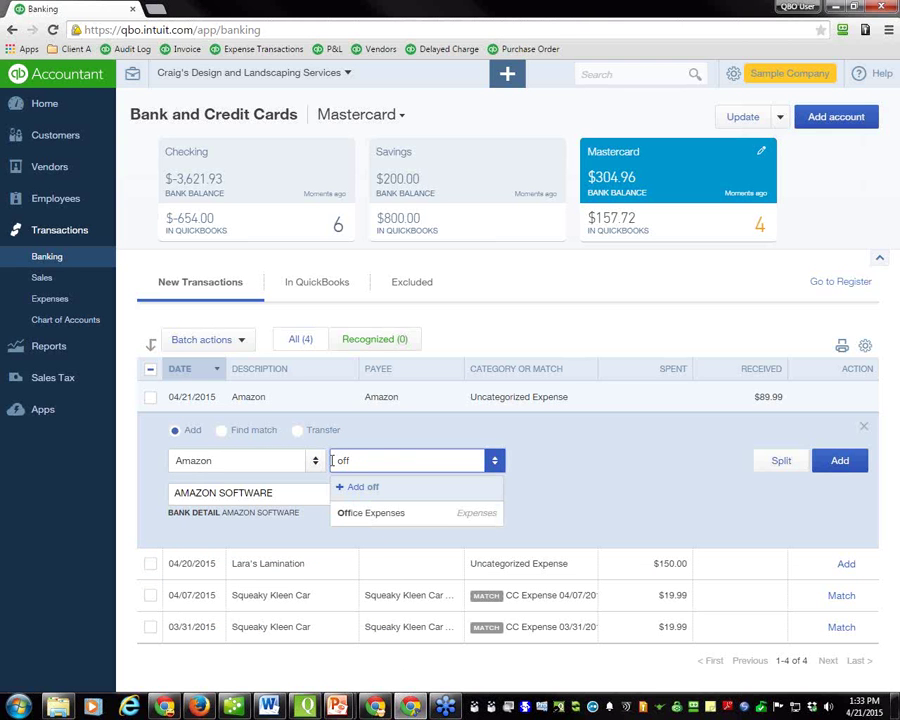
pyautogui.write('ice Expenses')
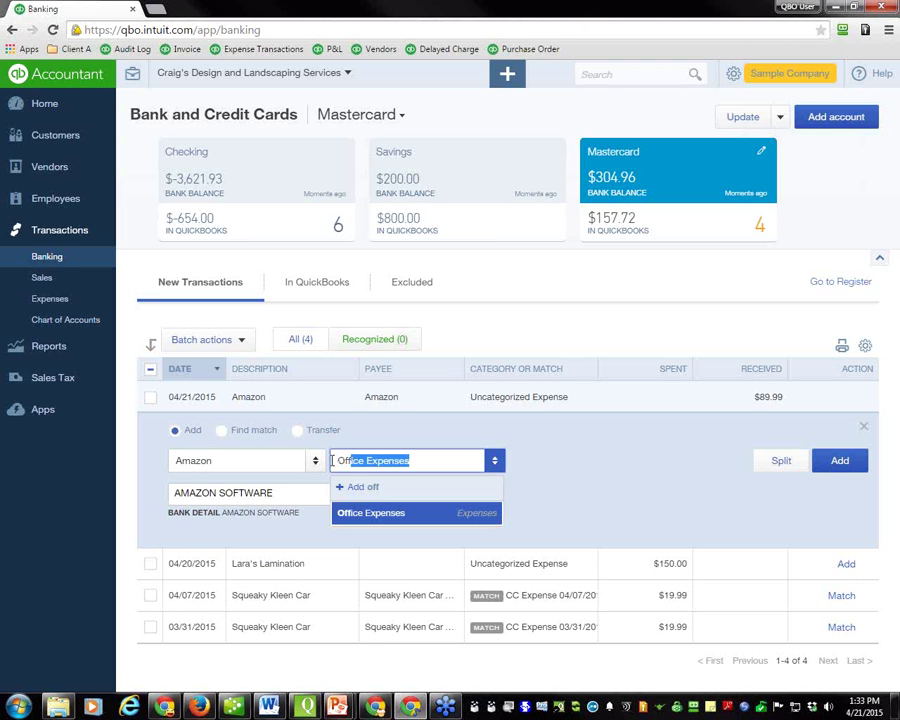
pyautogui.press('Tab')
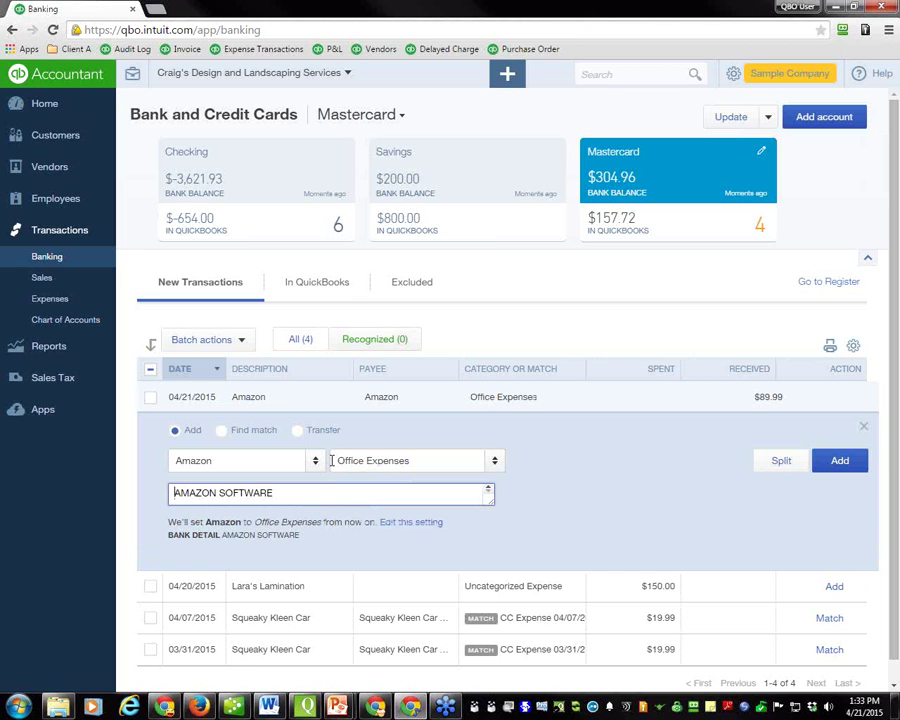
# Review the Find match window and the Transfer option's account list for the Amazon transaction, and return it to Add
pyautogui.click(221, 431)
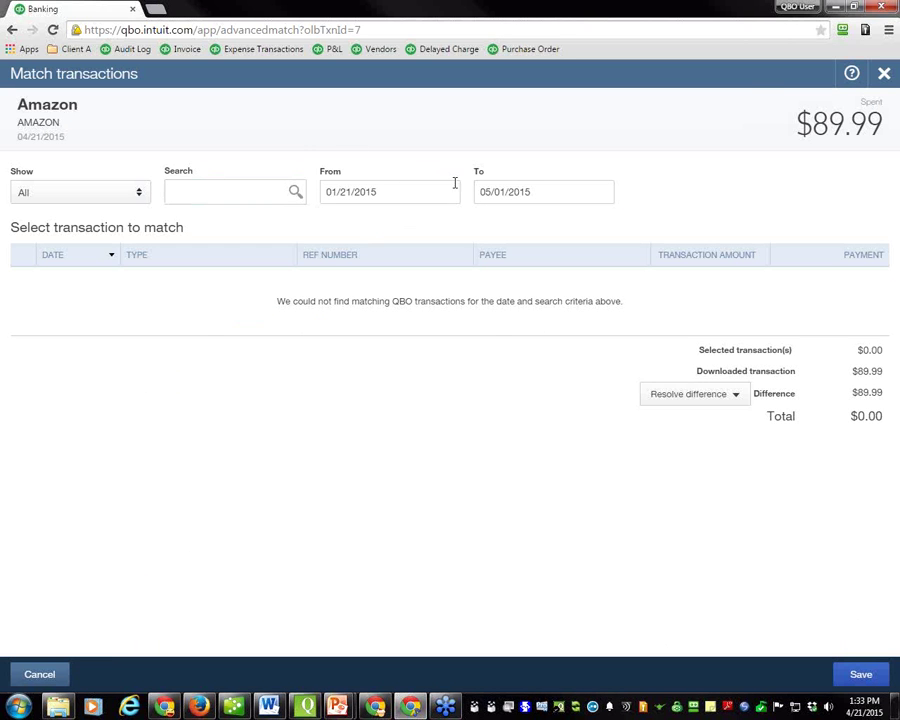
pyautogui.click(884, 76)
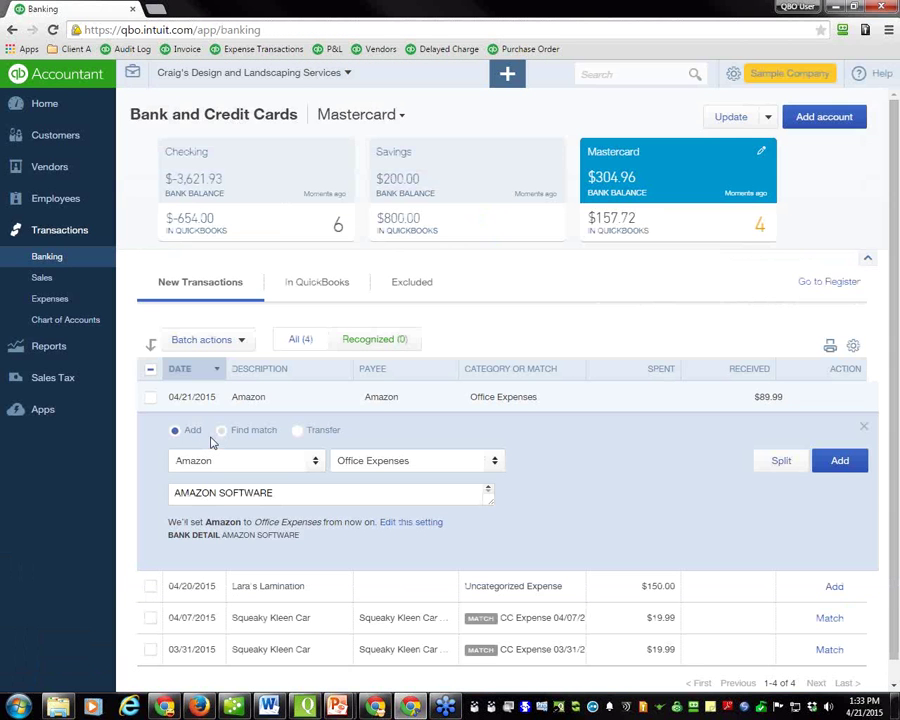
pyautogui.click(221, 492)
pyautogui.click(298, 431)
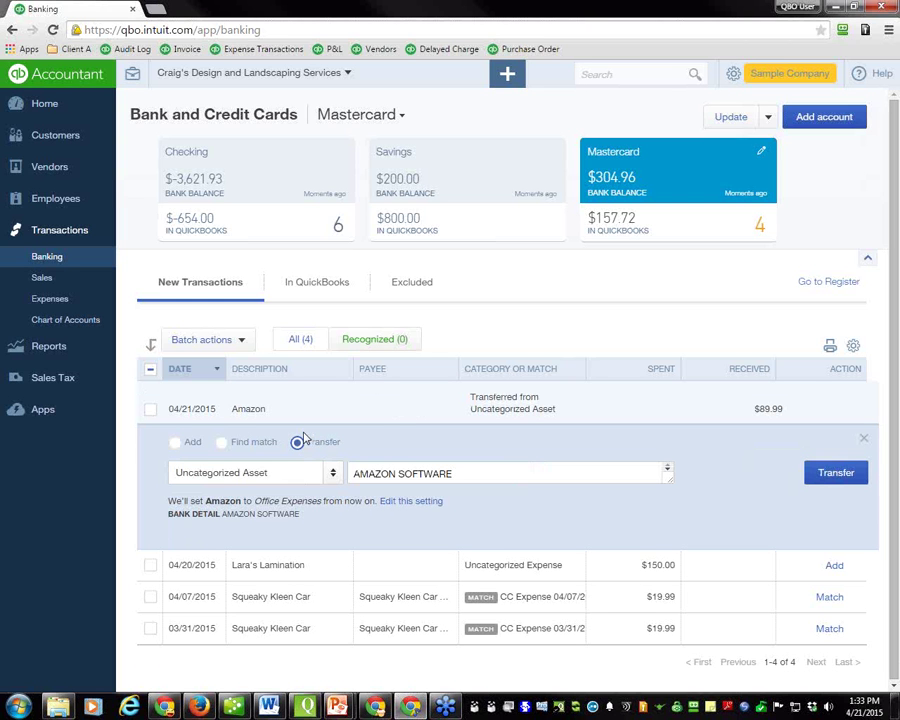
pyautogui.click(333, 476)
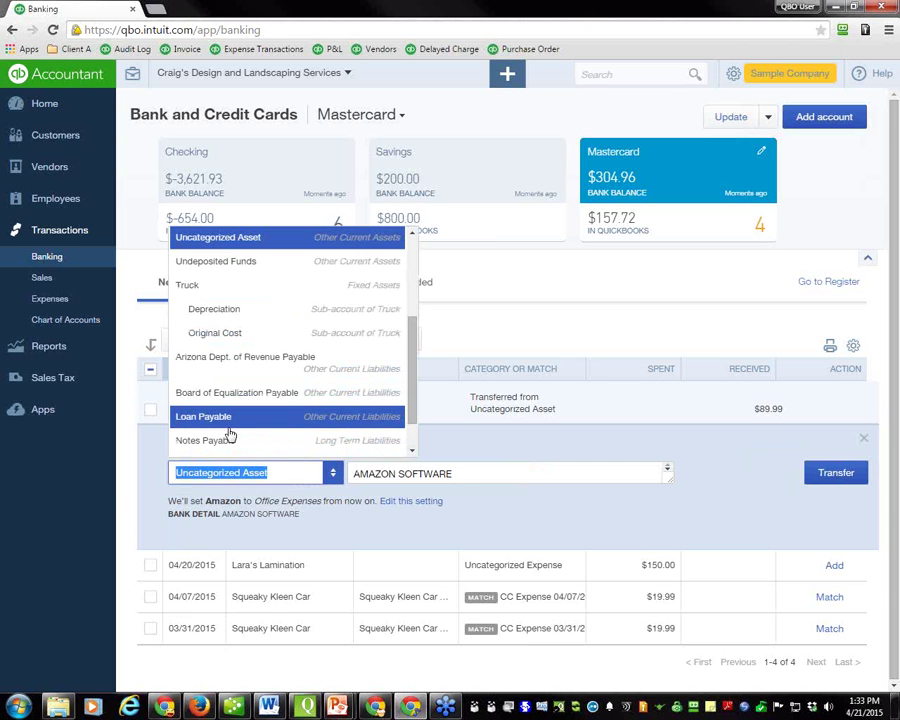
pyautogui.click(460, 537)
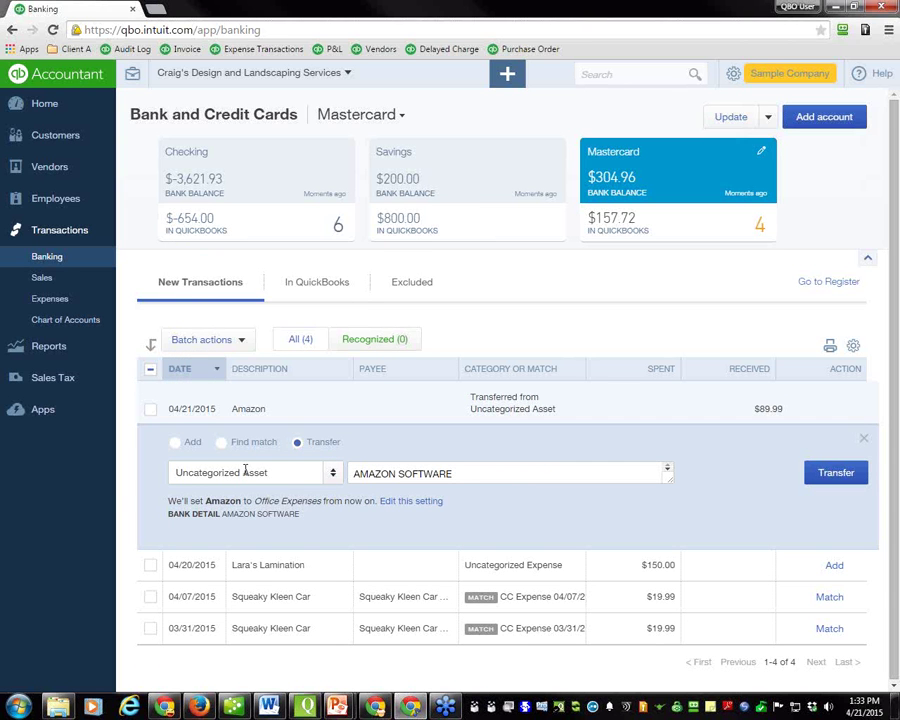
pyautogui.click(175, 443)
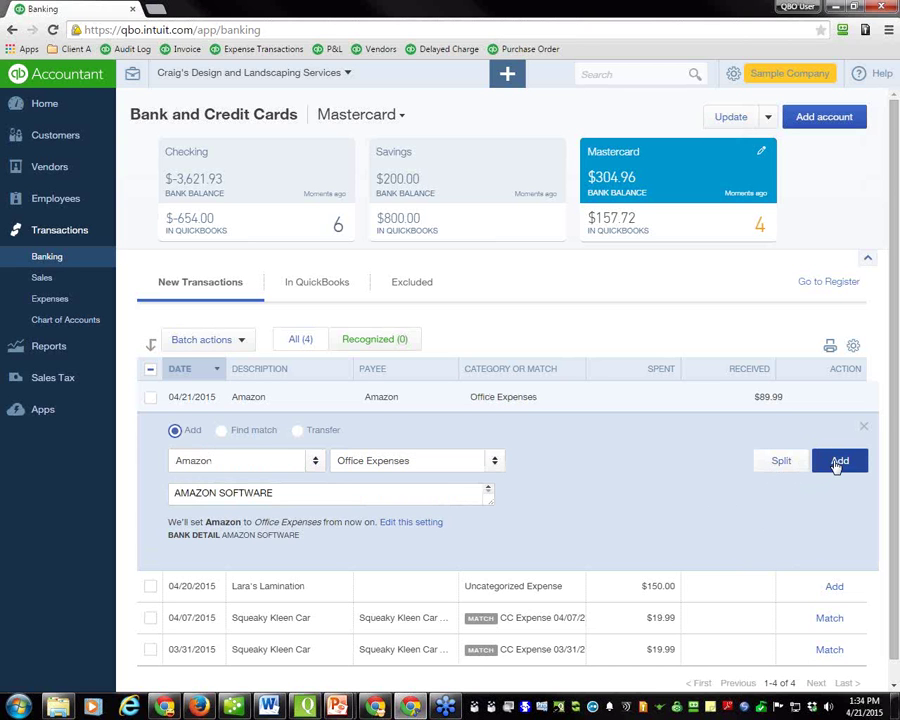
# View the split form for the Amazon transaction, close it without splitting, and add the transaction under Office Expenses
pyautogui.click(779, 466)
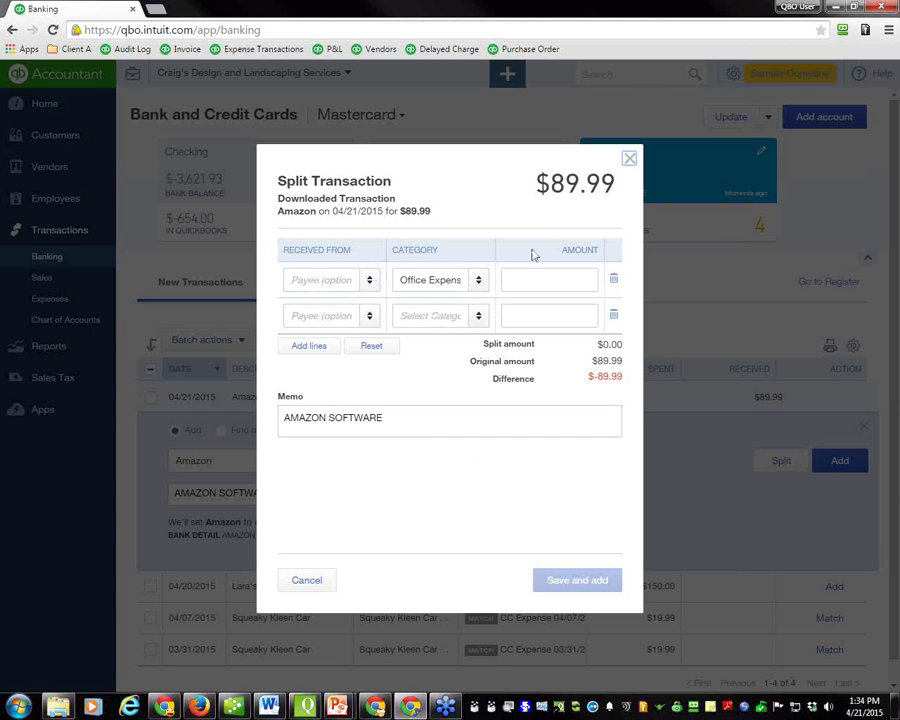
pyautogui.click(629, 161)
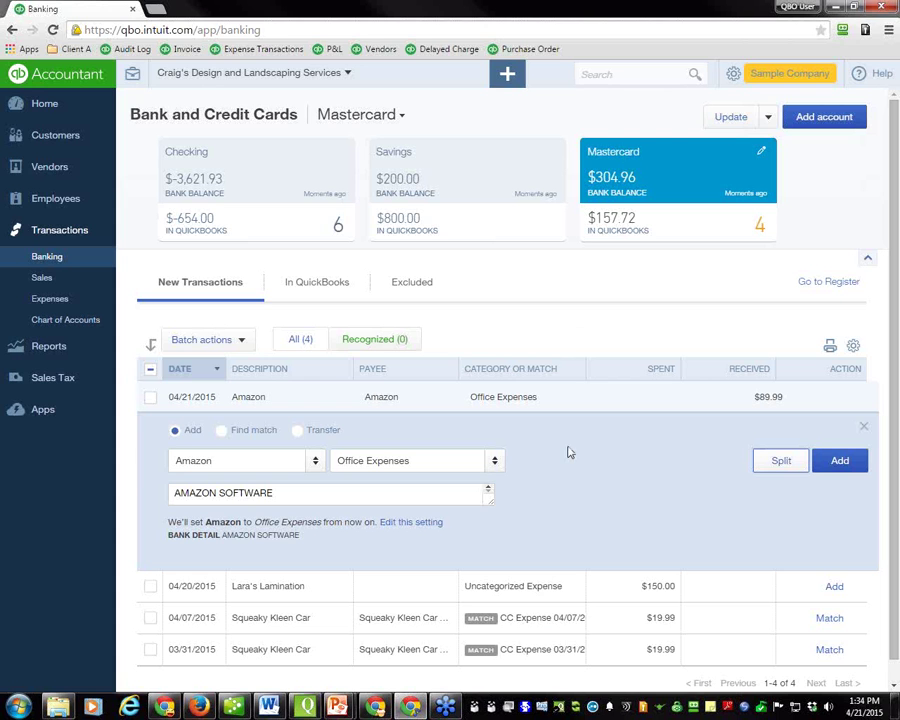
pyautogui.click(840, 463)
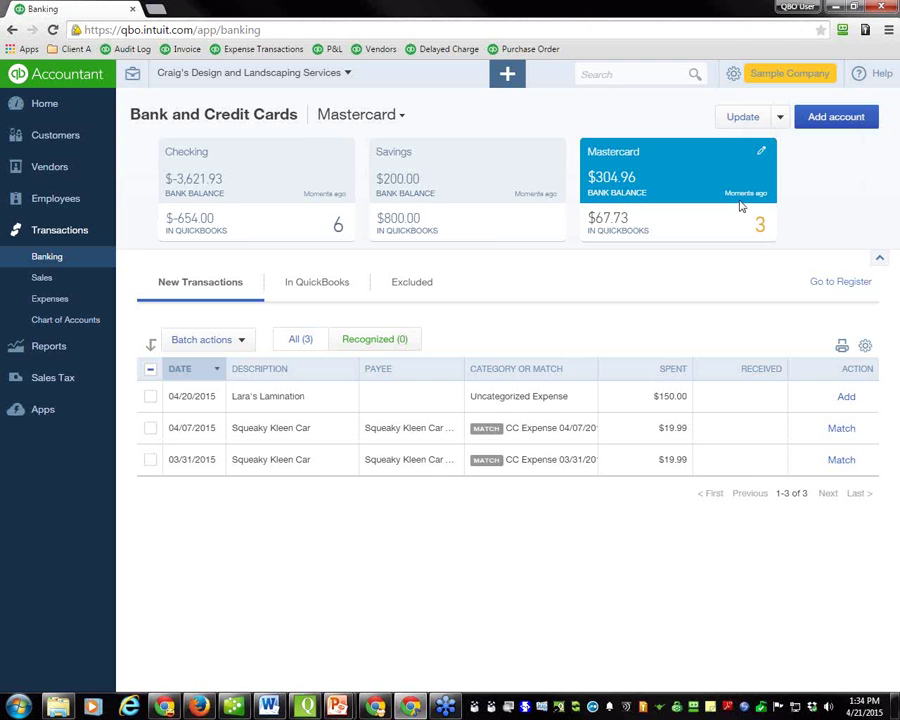
# Open the bank file upload page, review its download instructions and accepted file formats, and close it
pyautogui.click(780, 118)
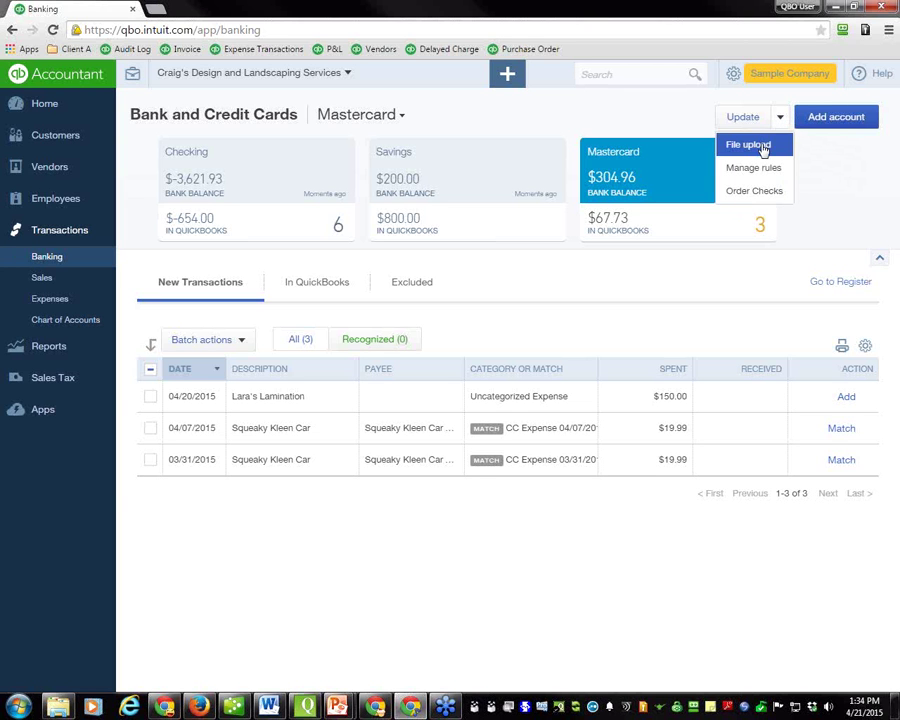
pyautogui.click(762, 148)
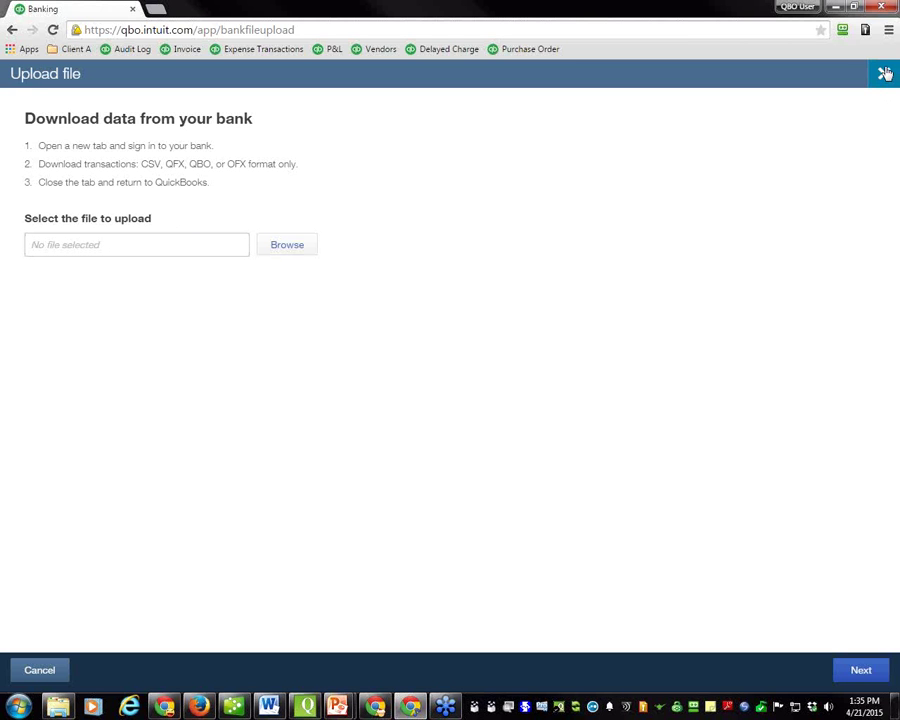
pyautogui.click(884, 73)
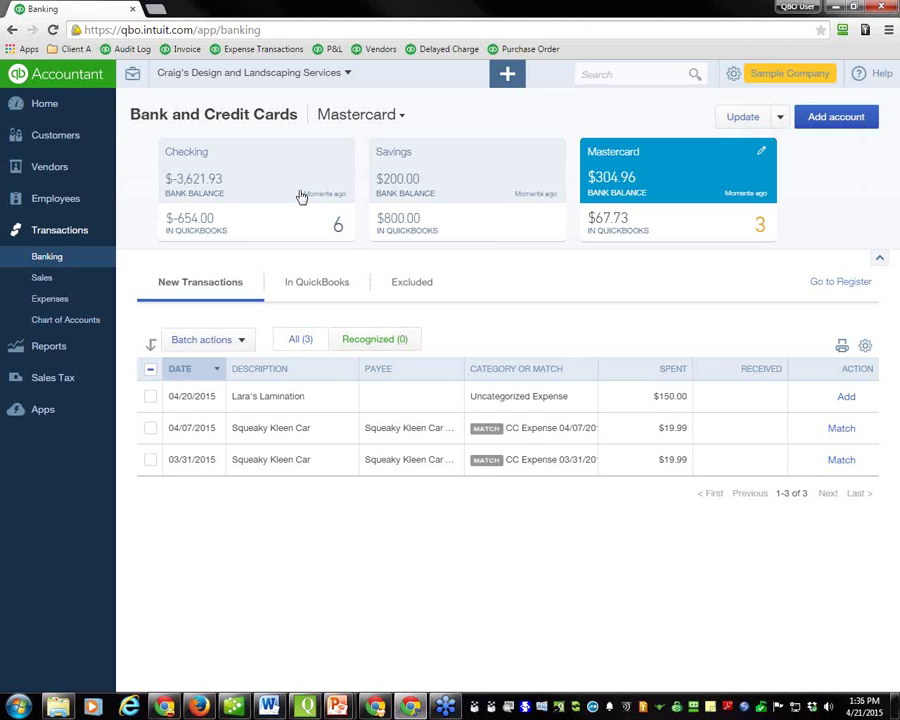
# Start reconciling the Checking account with statement ending date 12/31/2014 and an ending balance of 2,750
pyautogui.click(748, 82)
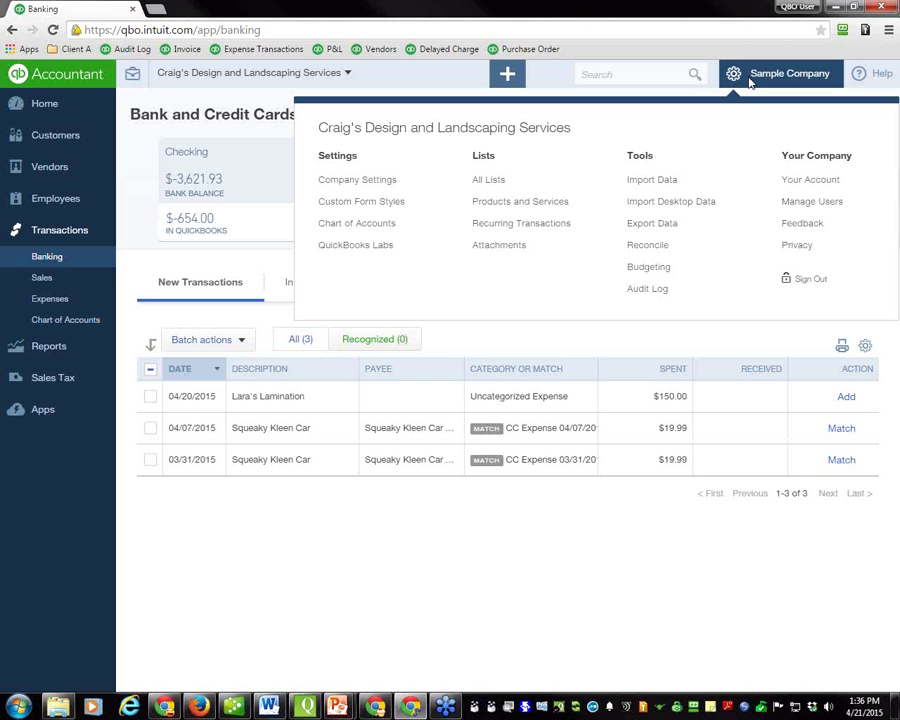
pyautogui.click(657, 249)
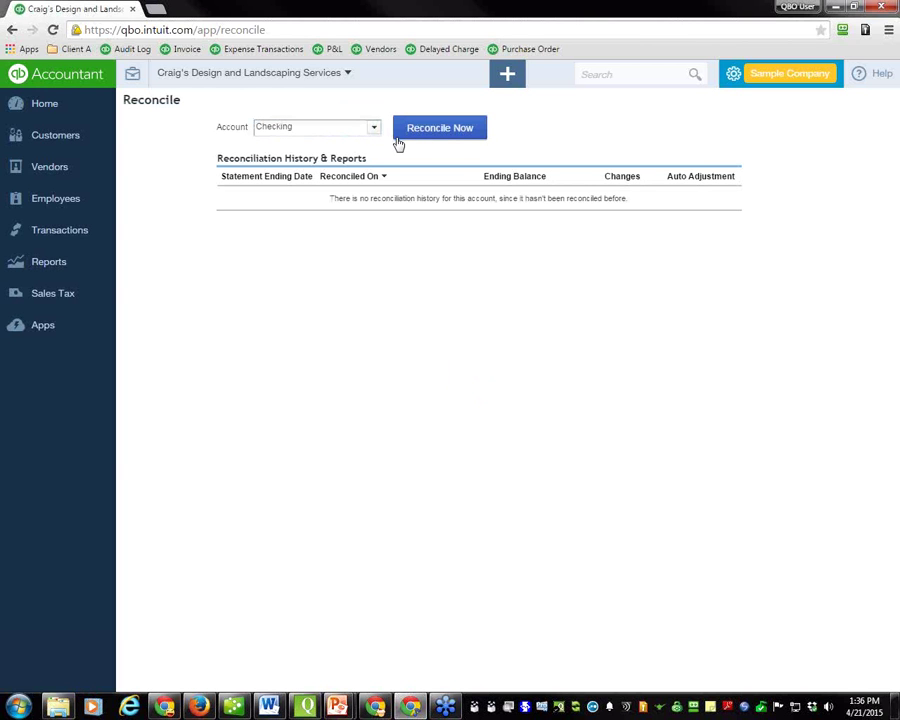
pyautogui.click(449, 136)
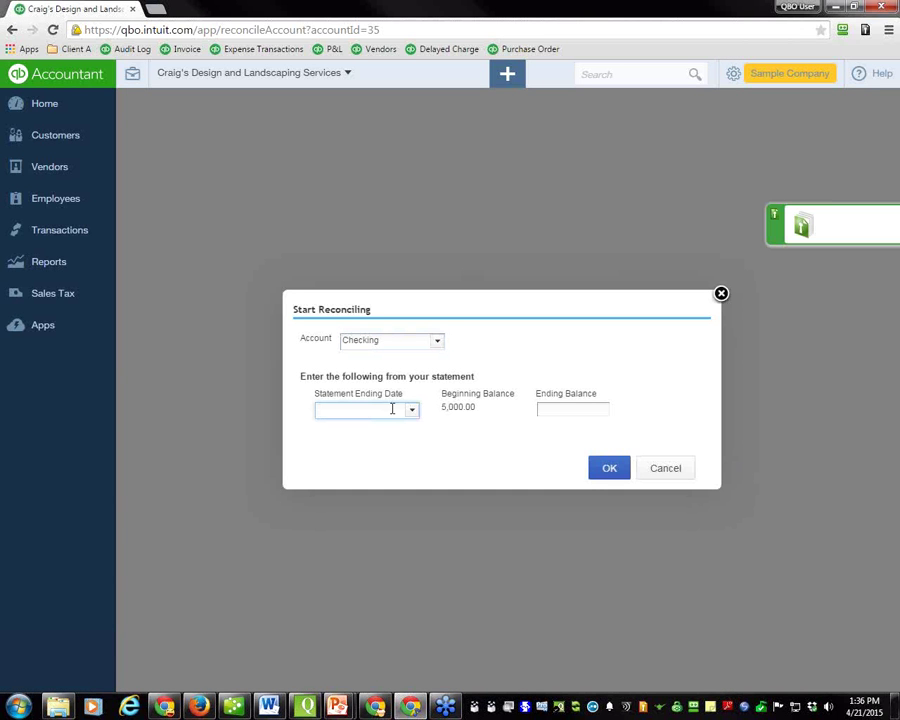
pyautogui.write('12/3')
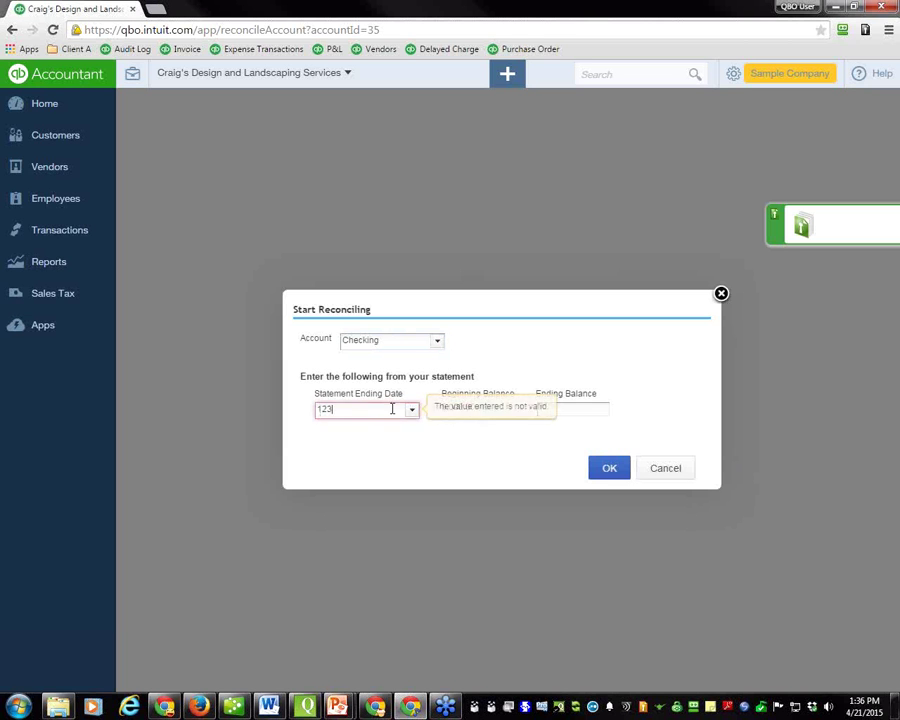
pyautogui.write('1/2014')
pyautogui.press('Tab')
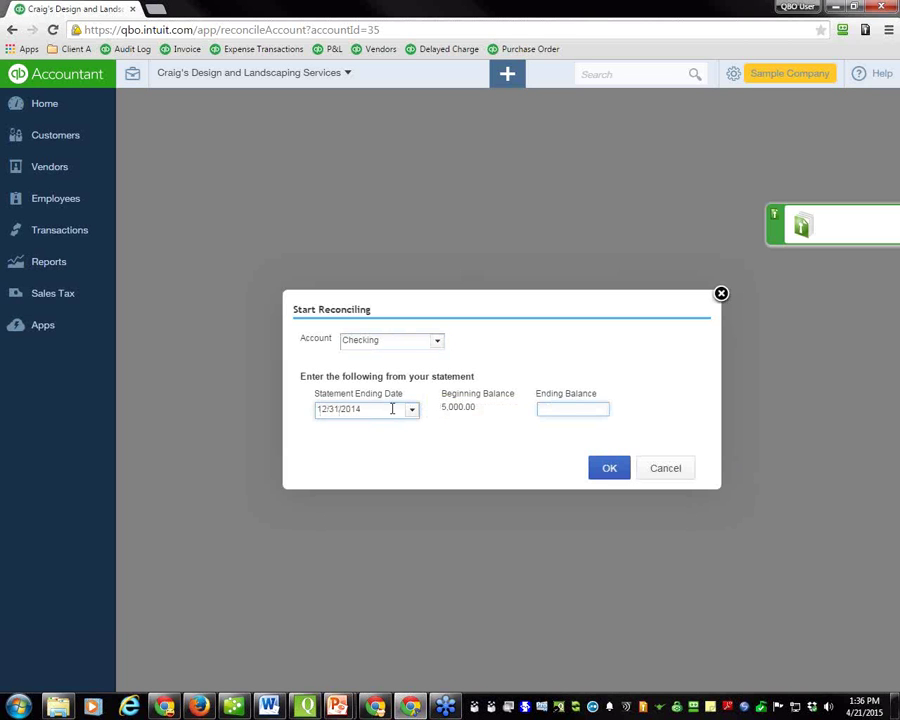
pyautogui.write('2750')
pyautogui.press('Tab')
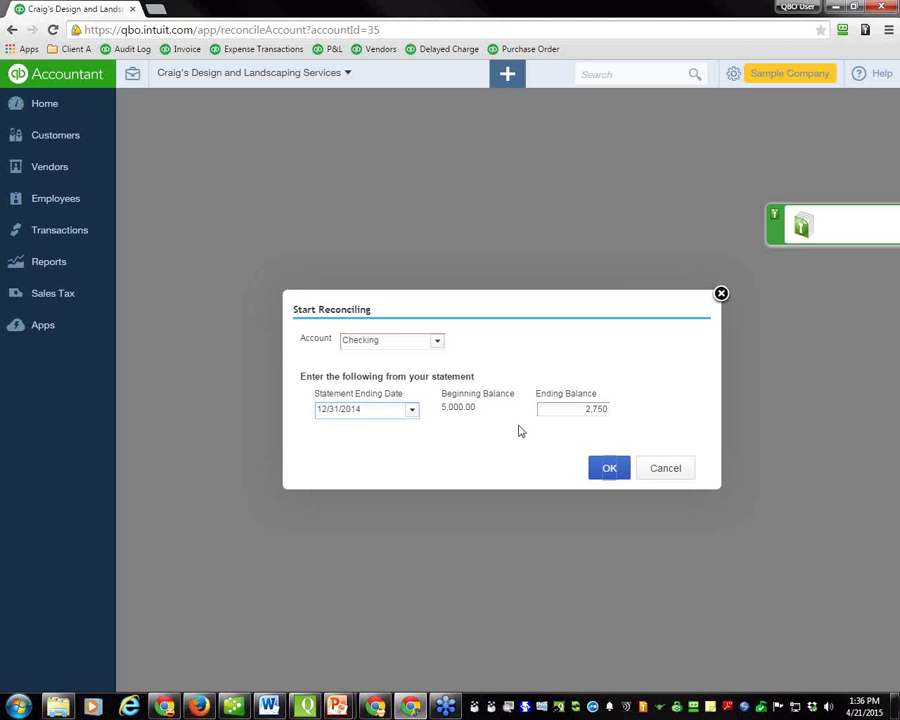
pyautogui.click(599, 467)
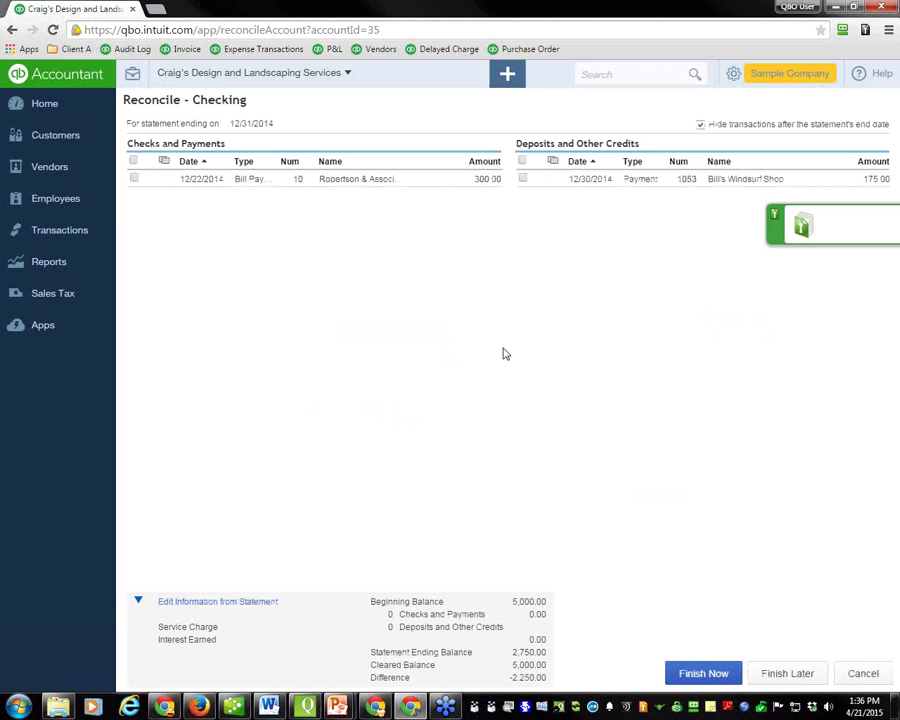
# Change the Checking reconciliation's statement ending date to 04/21/2015
pyautogui.click(199, 604)
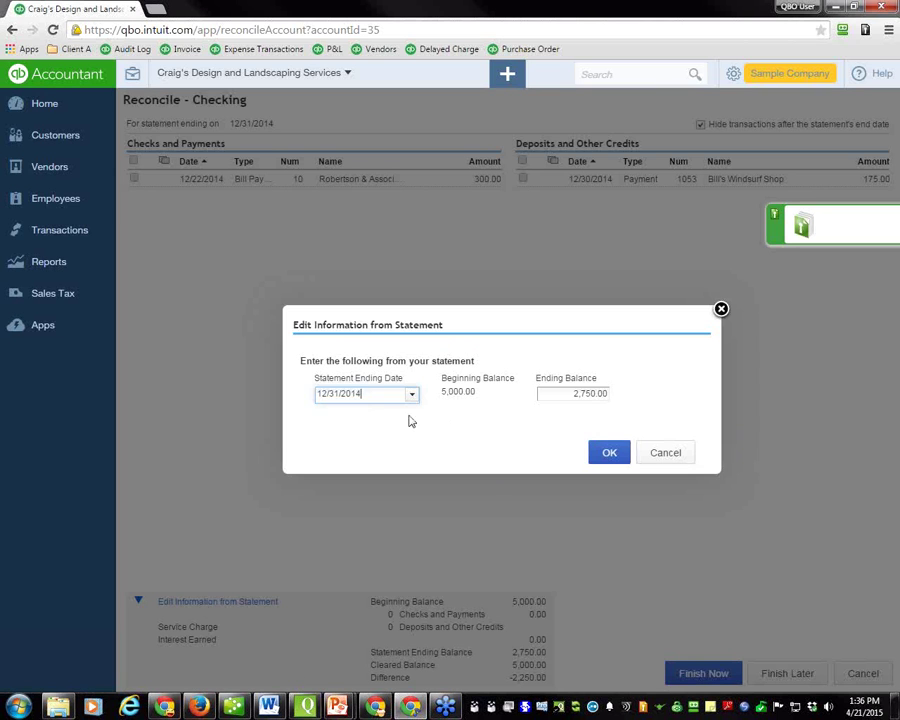
pyautogui.moveTo(376, 394); pyautogui.dragTo(291, 397)
pyautogui.press('t')
pyautogui.press('Tab')
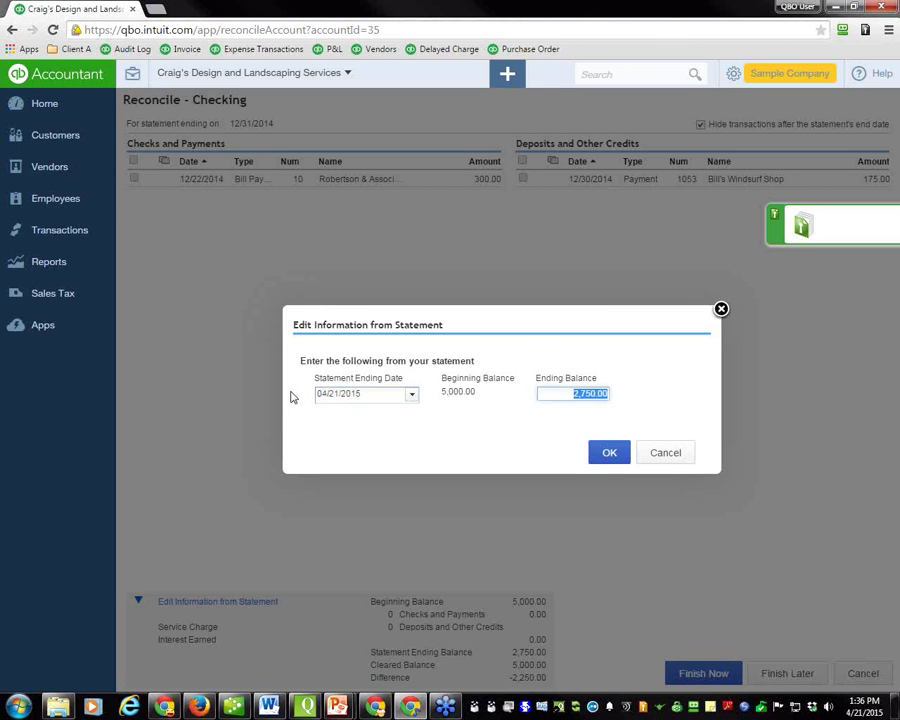
pyautogui.click(603, 453)
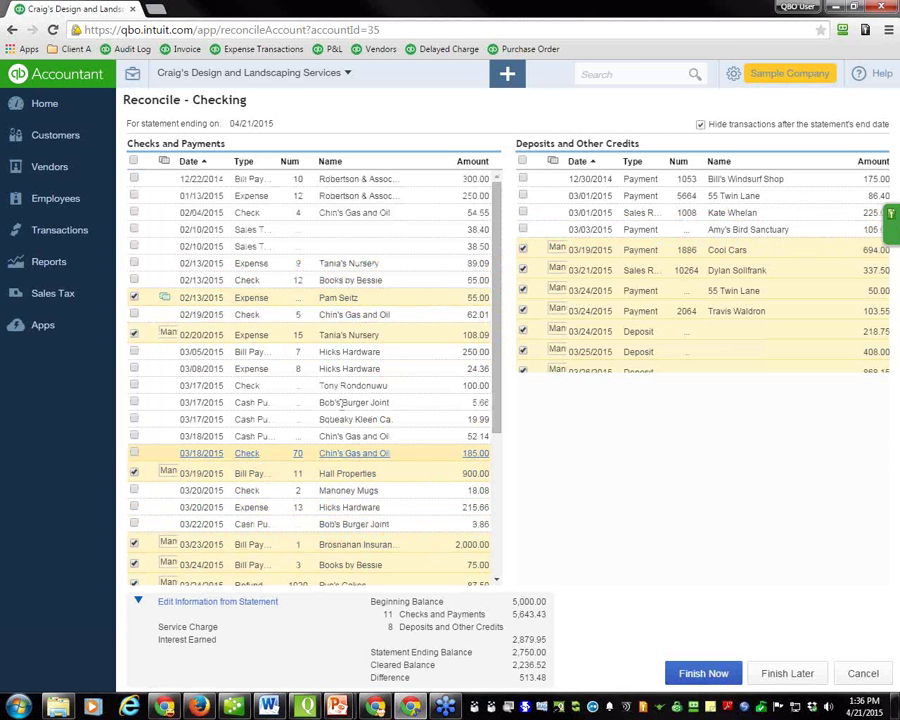
# Review the checks and payments listed in the Checking reconciliation, and cancel the reconciliation
pyautogui.scroll(-3, 349, 391)
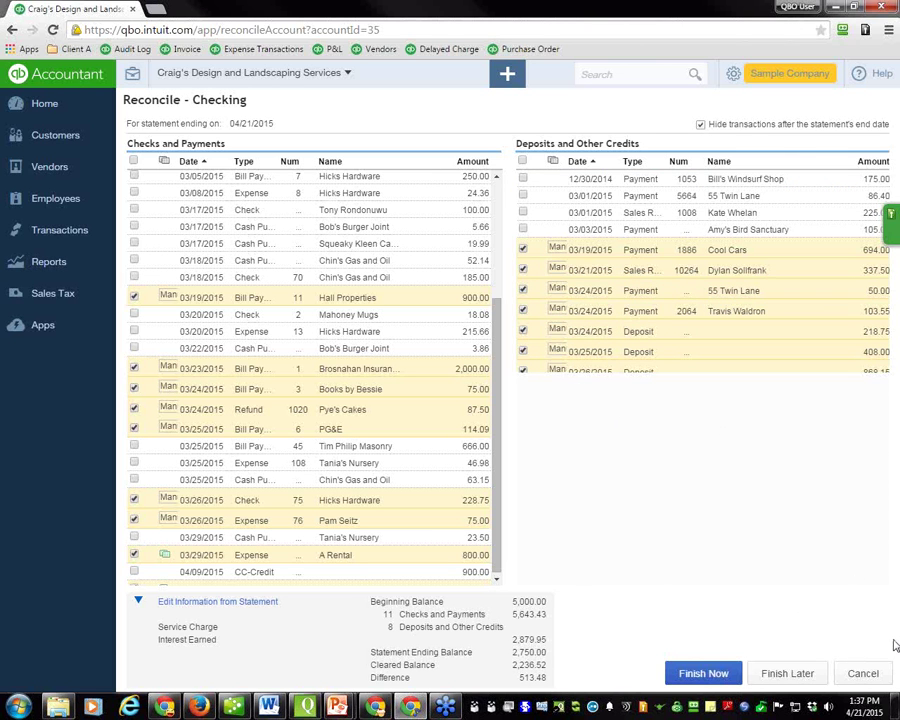
pyautogui.click(866, 675)
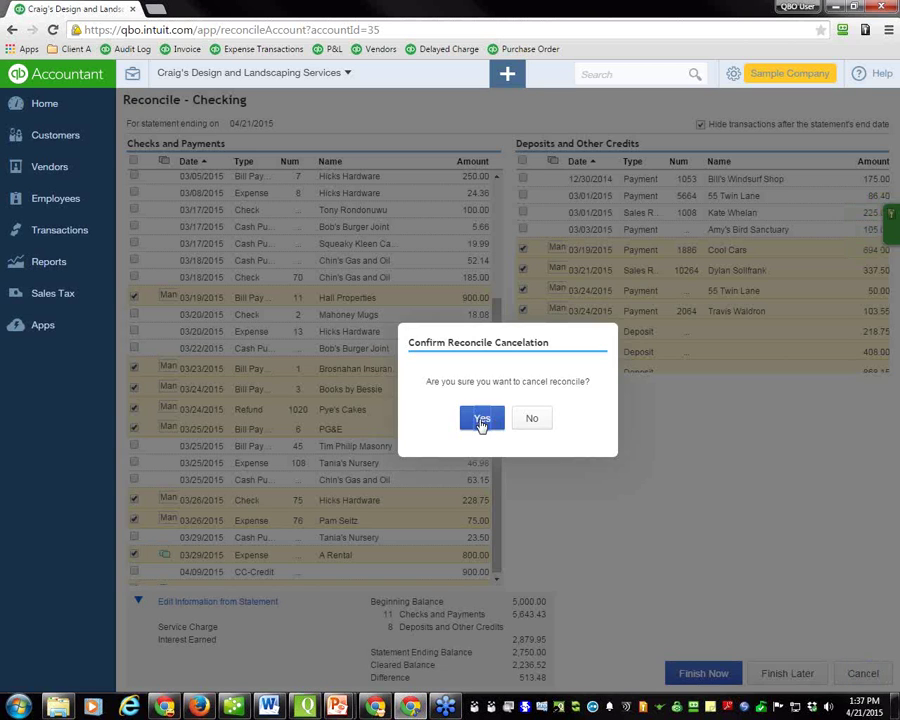
pyautogui.click(481, 420)
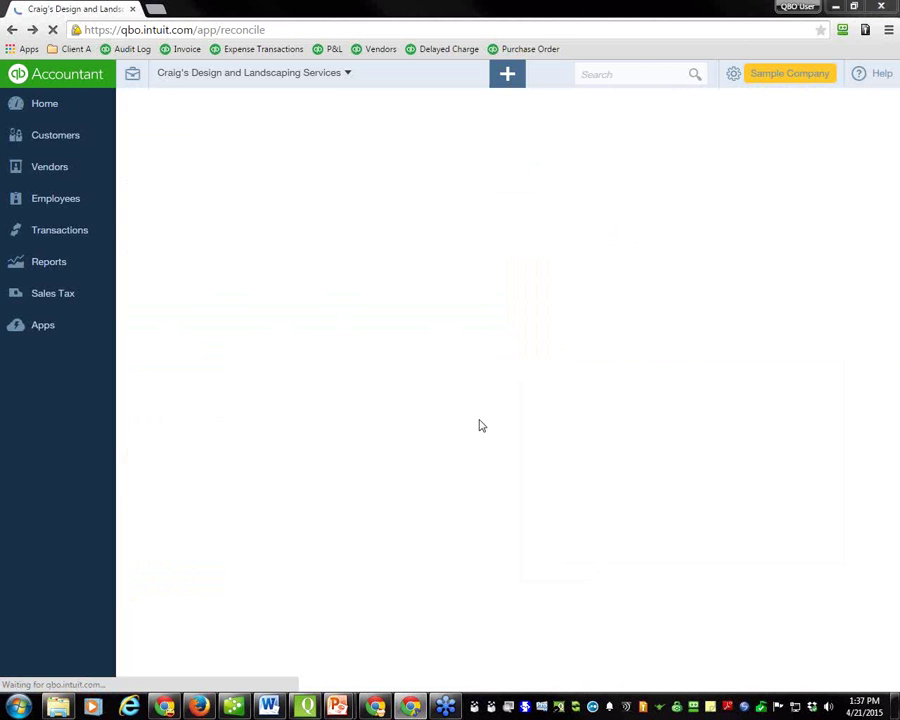
pyautogui.hotkey('alt', 'Tab')
pyautogui.hotkey('alt', 'Tab')
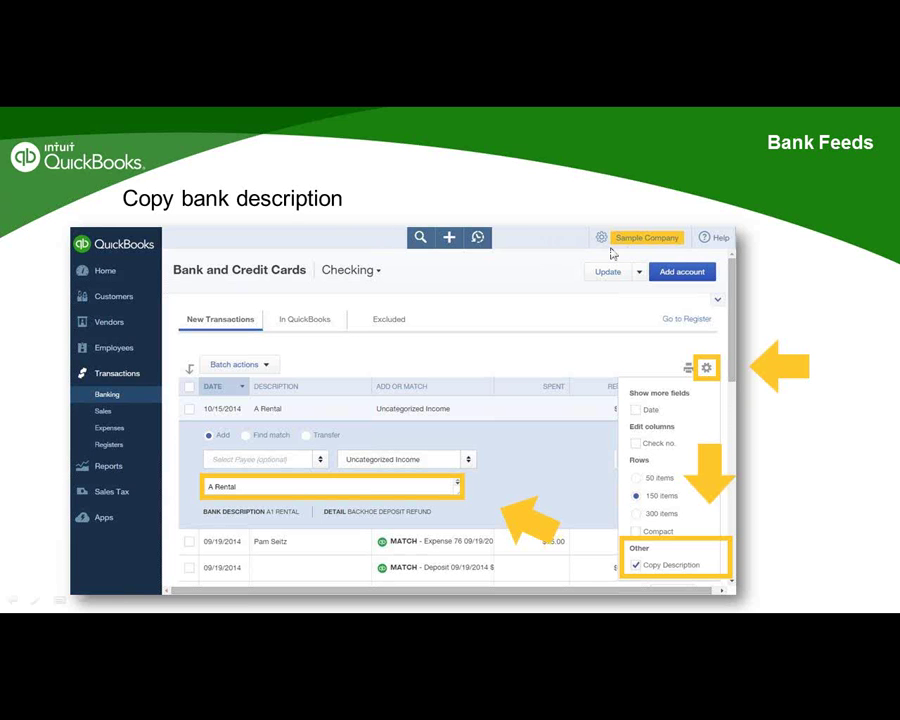
pyautogui.click(782, 482)
pyautogui.click(782, 482)
pyautogui.click(782, 482)
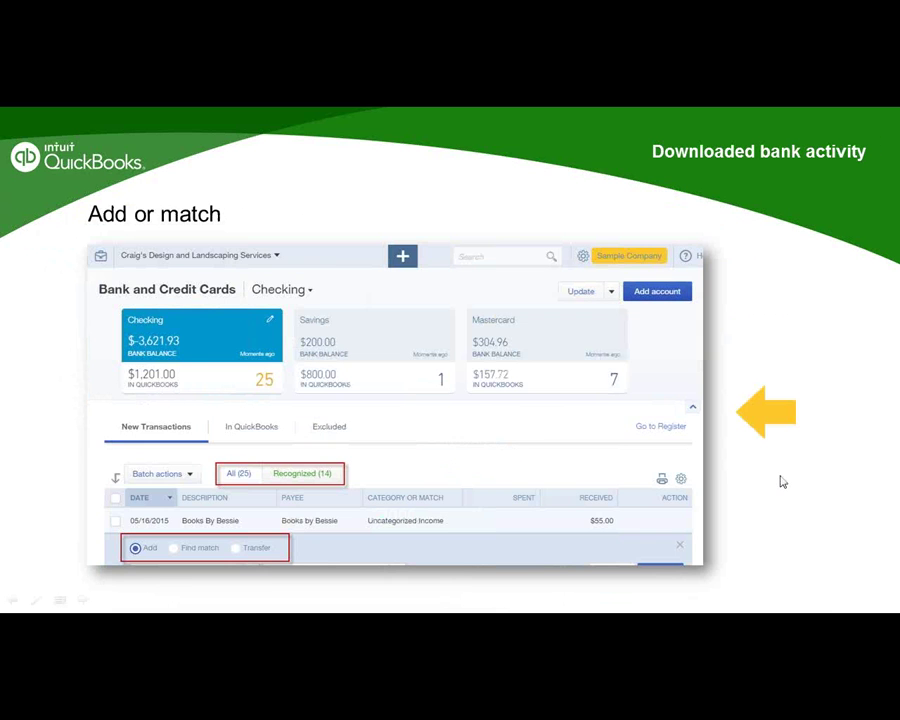
pyautogui.click(782, 482)
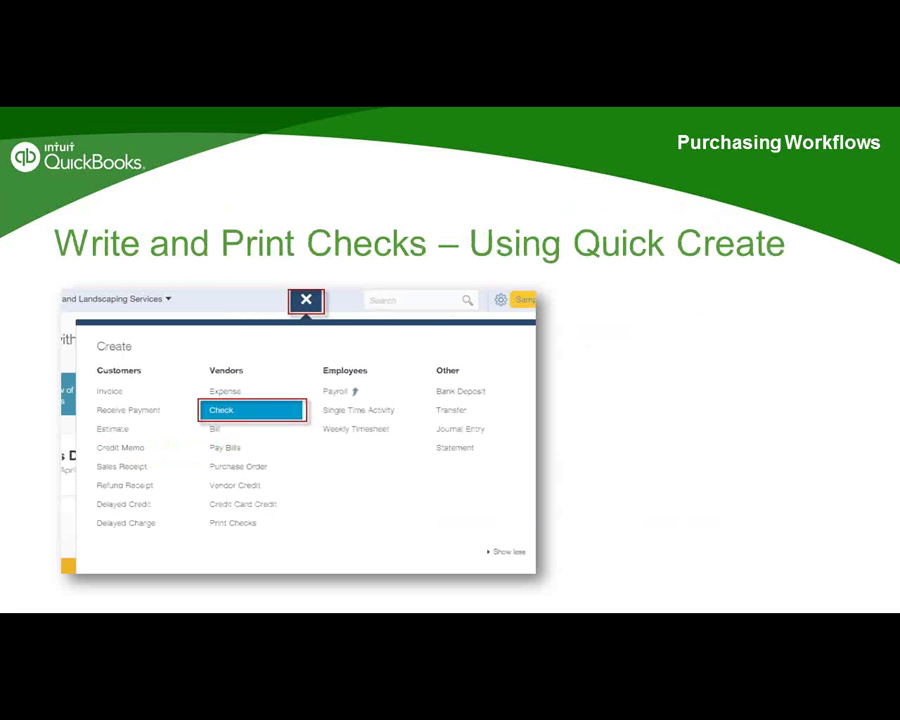
pyautogui.hotkey('alt', 'Tab')
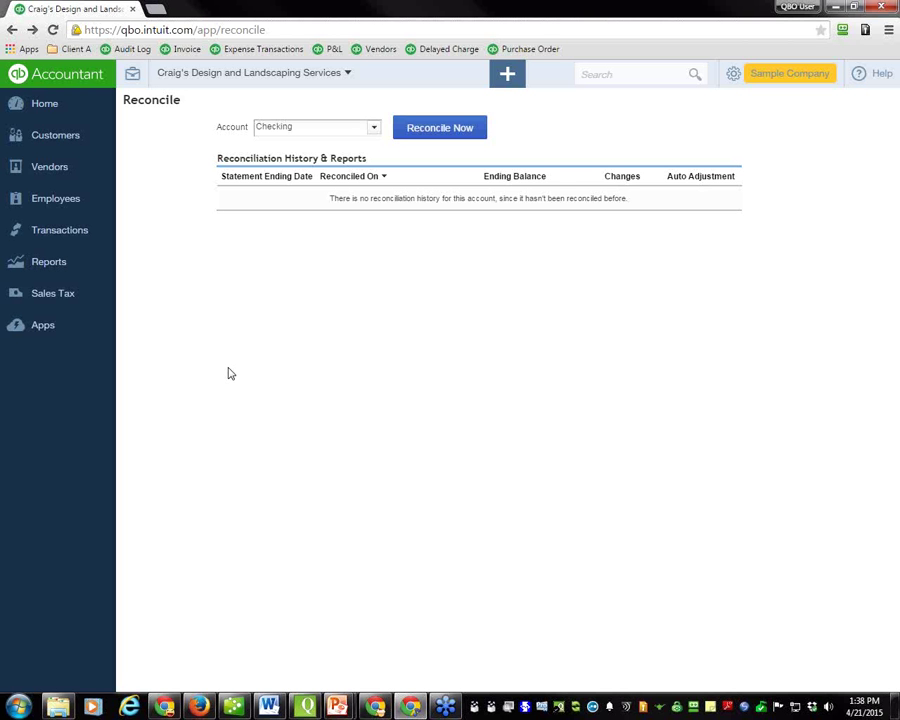
# Create a new check from the Checking account with Cal Telephone as the payee
pyautogui.click(509, 77)
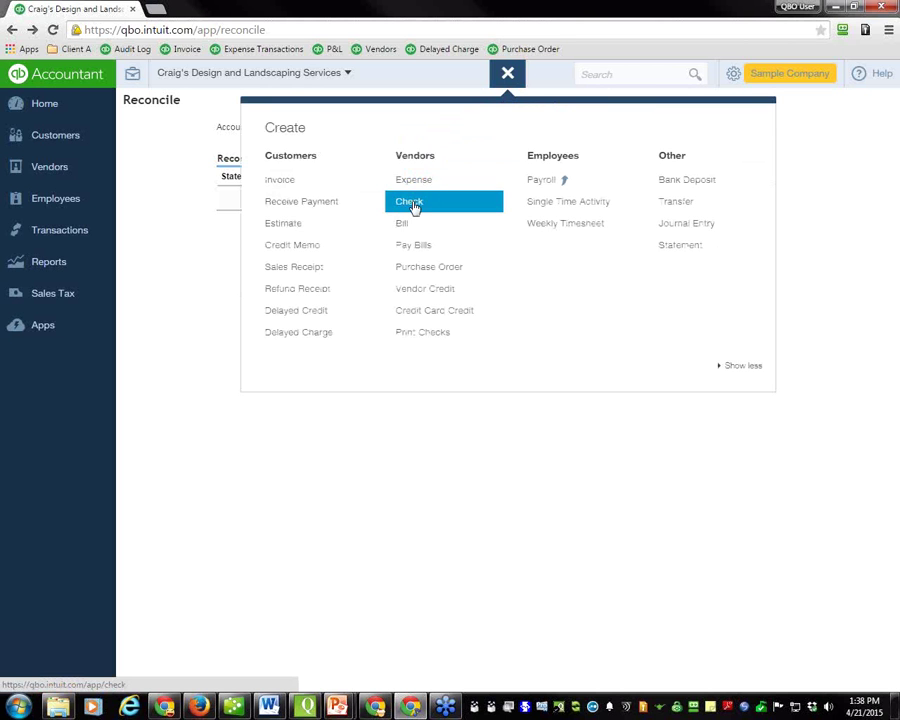
pyautogui.click(411, 203)
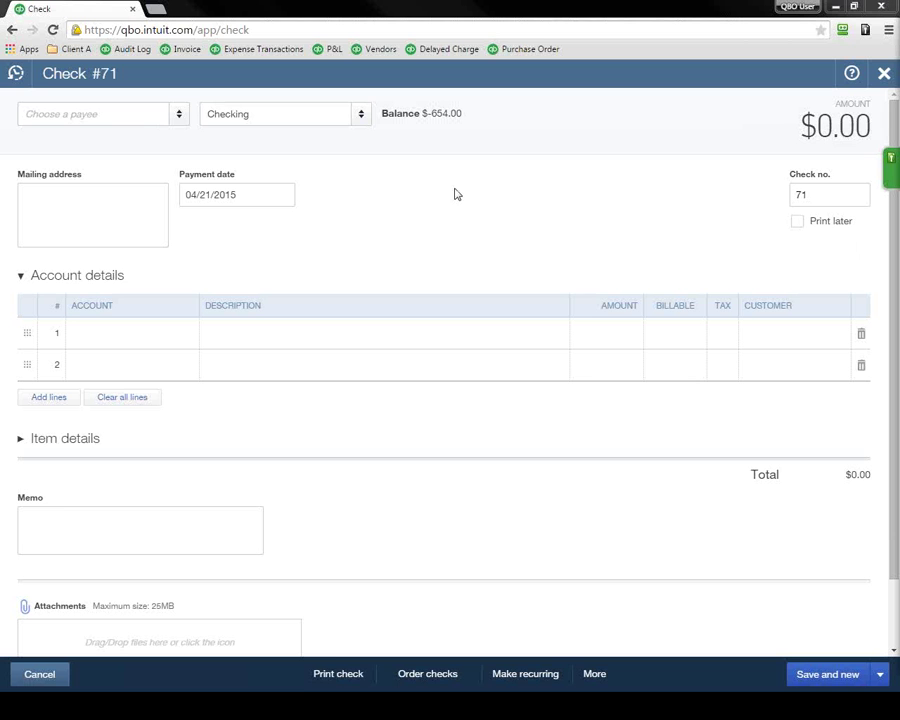
pyautogui.click(37, 114)
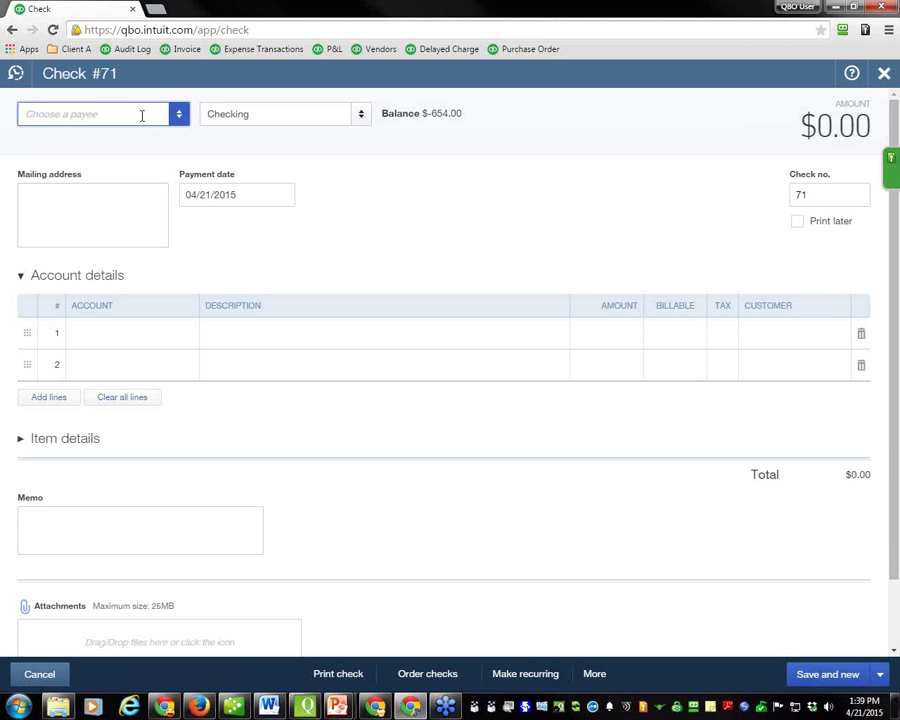
pyautogui.click(180, 115)
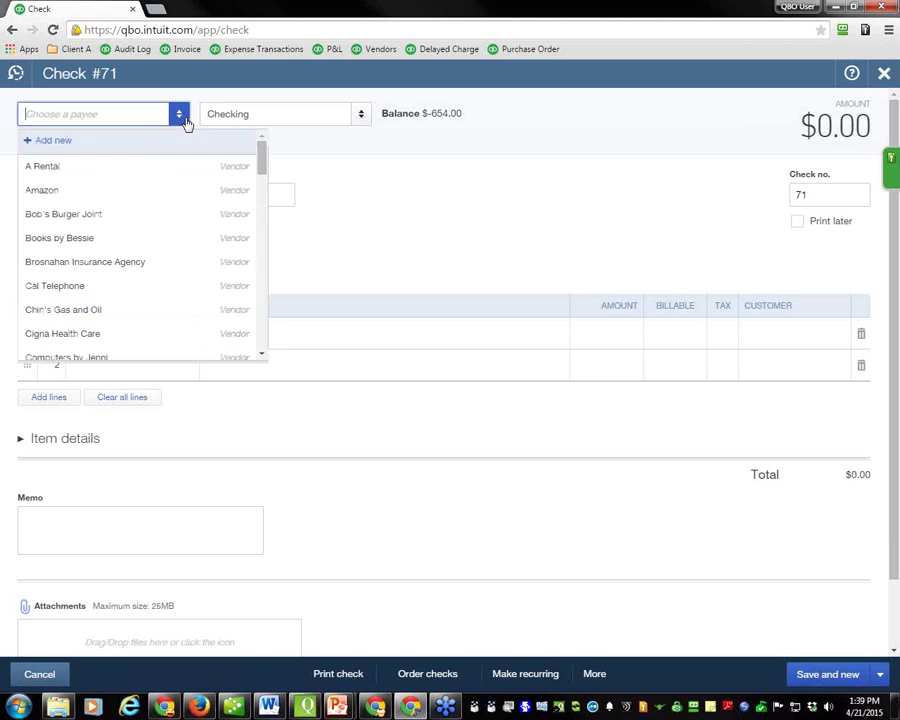
pyautogui.click(56, 285)
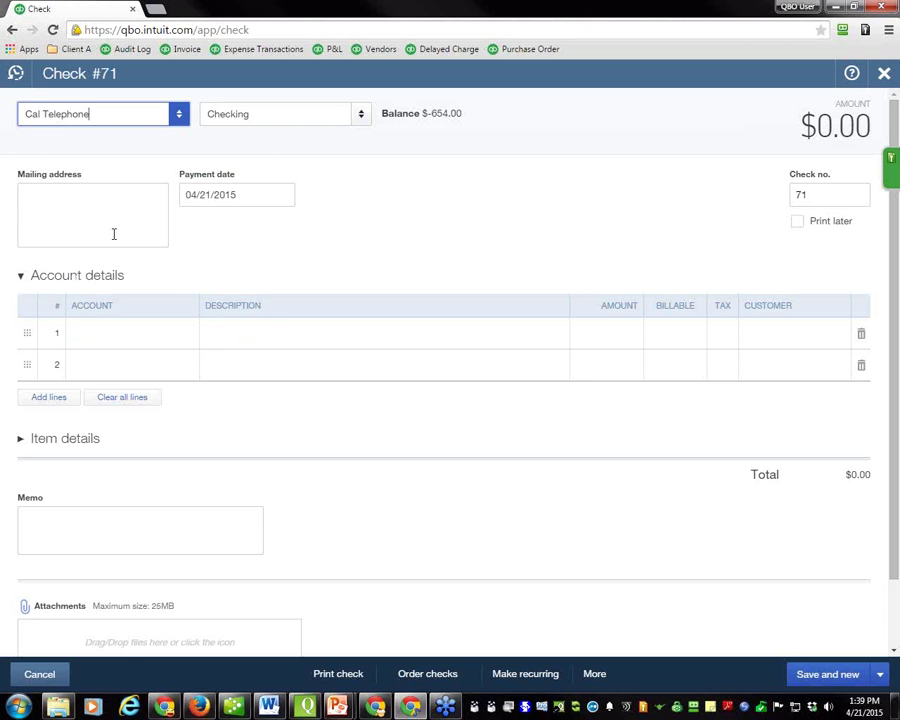
# Record 187.35 to Utilities:Telephone on the Cal Telephone check and save it for later printing
pyautogui.click(108, 333)
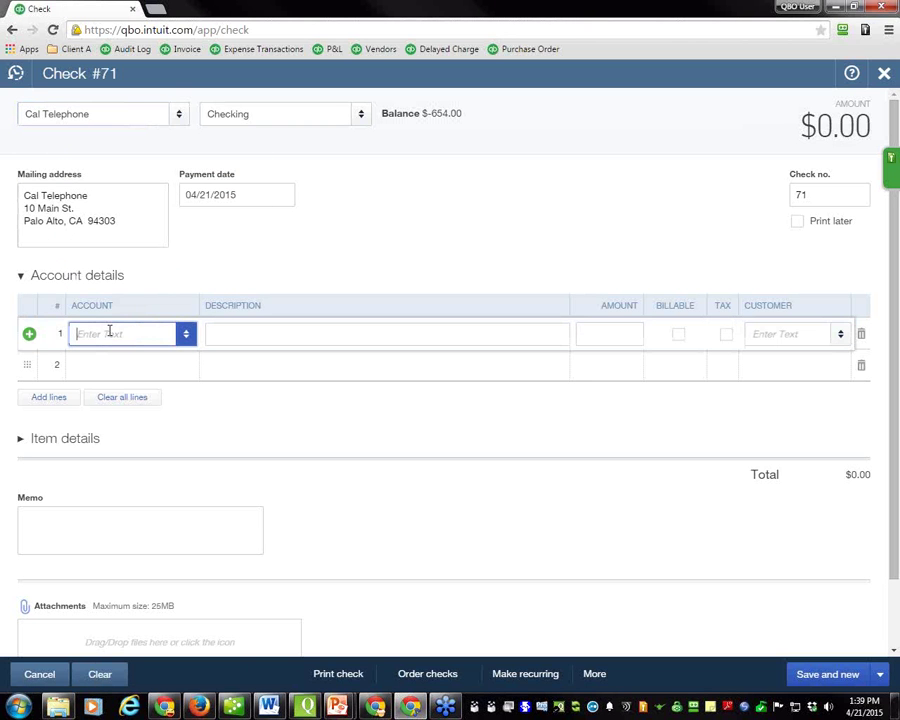
pyautogui.write('tele')
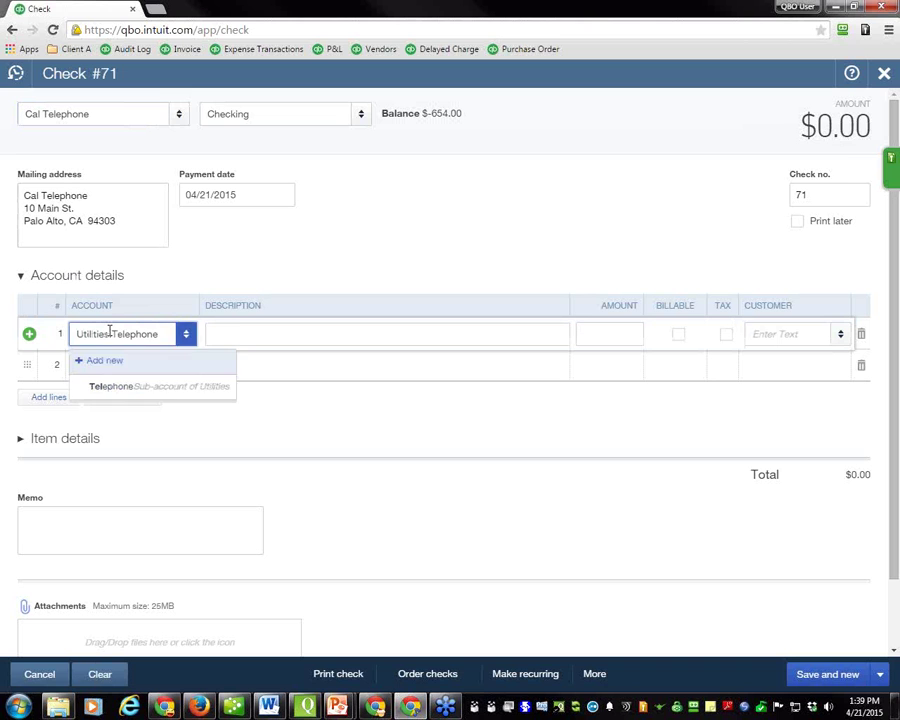
pyautogui.press('Tab')
pyautogui.press('Tab')
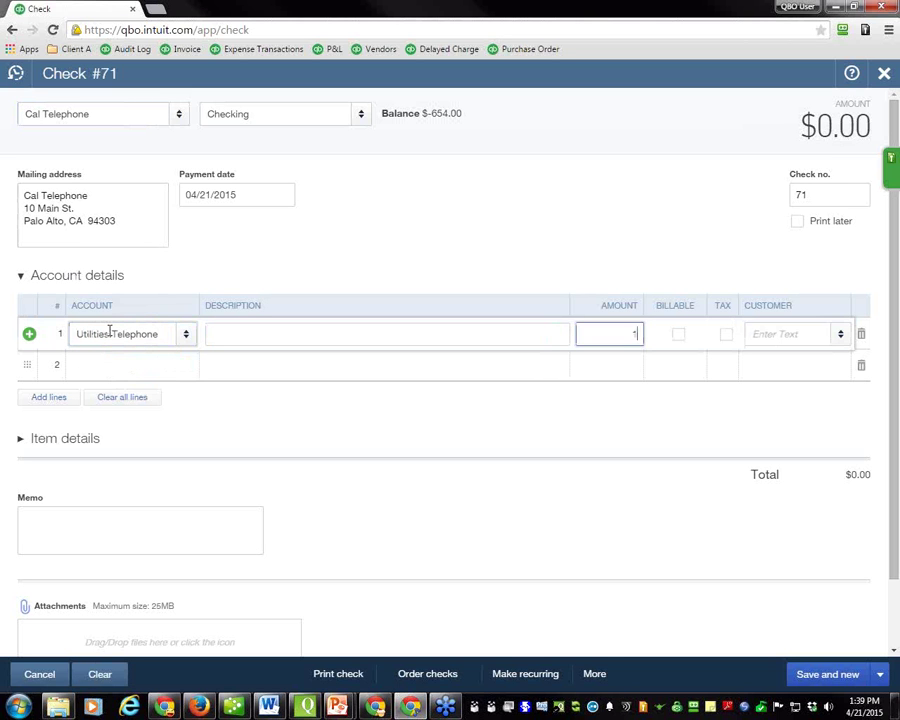
pyautogui.write('187.35')
pyautogui.press('Tab')
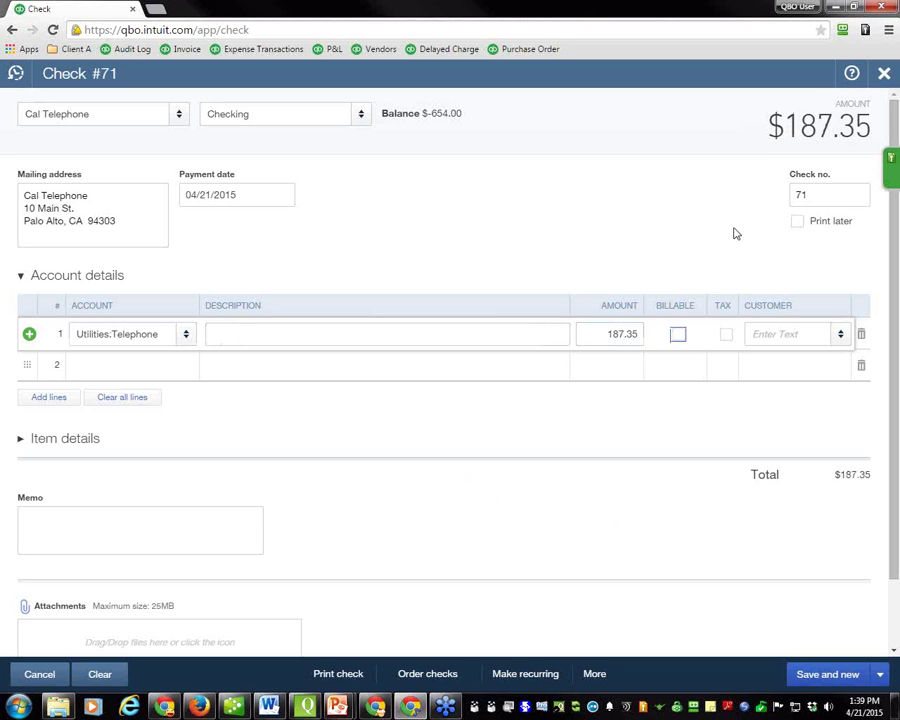
pyautogui.click(797, 221)
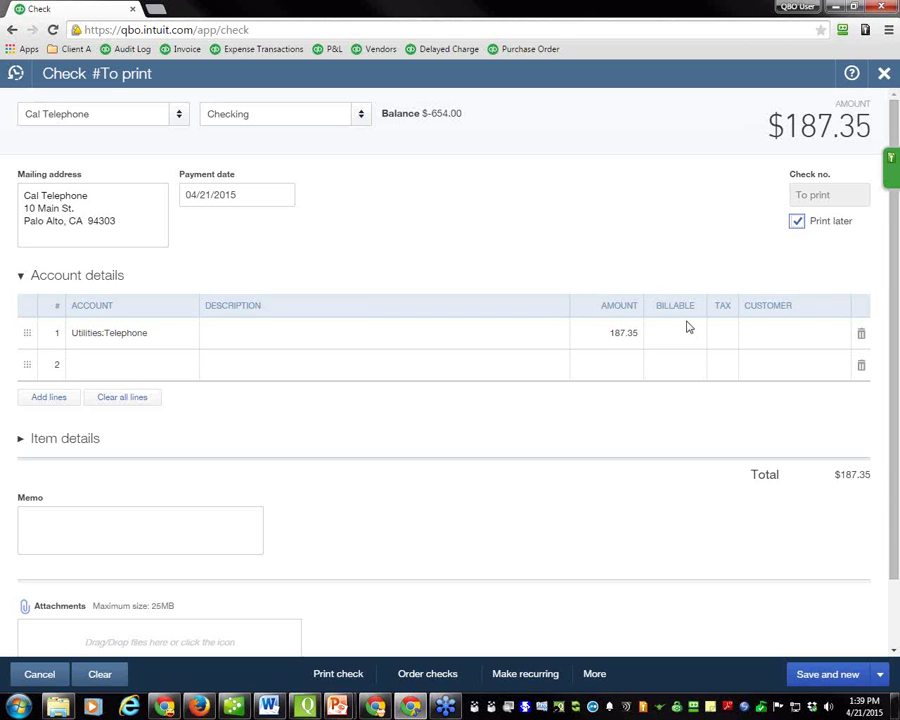
pyautogui.click(810, 679)
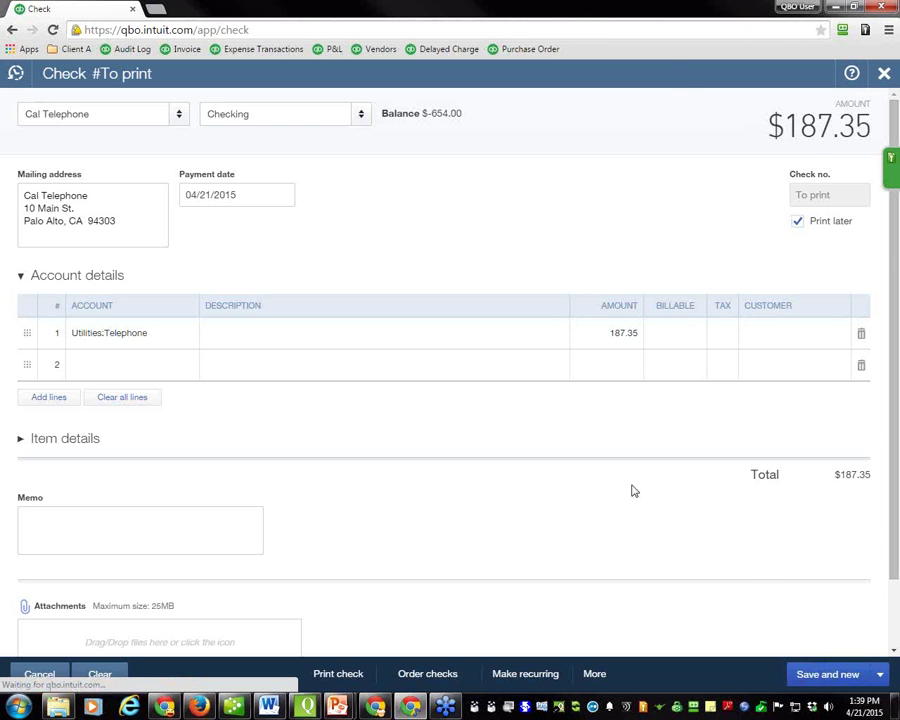
# Write a print-later check to Chin's Gas and Oil for 179.35 under Maintenance and Repair, and save and close it
pyautogui.click(178, 114)
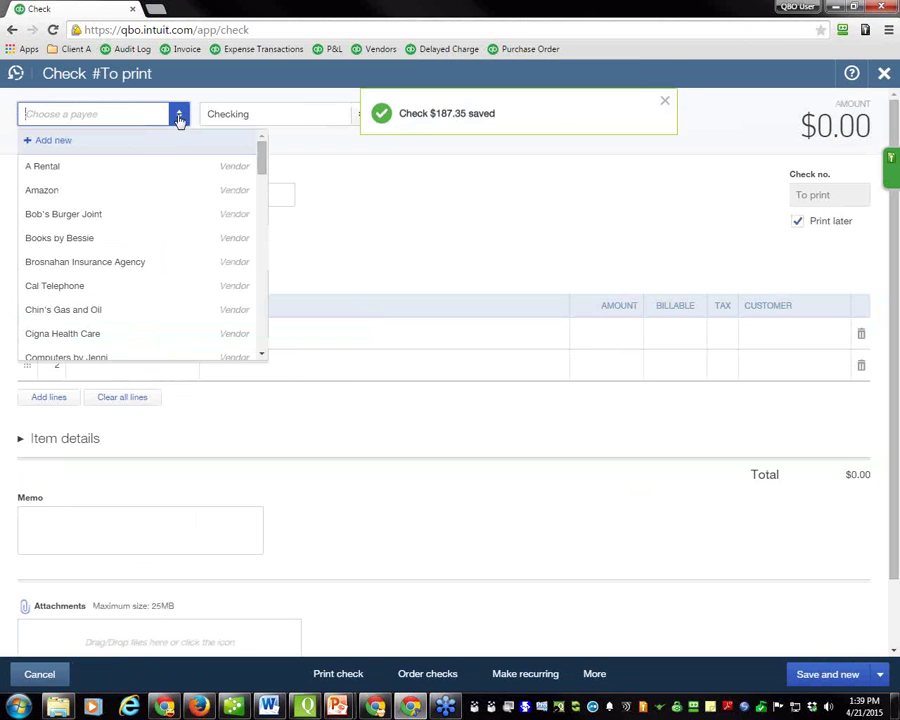
pyautogui.click(82, 309)
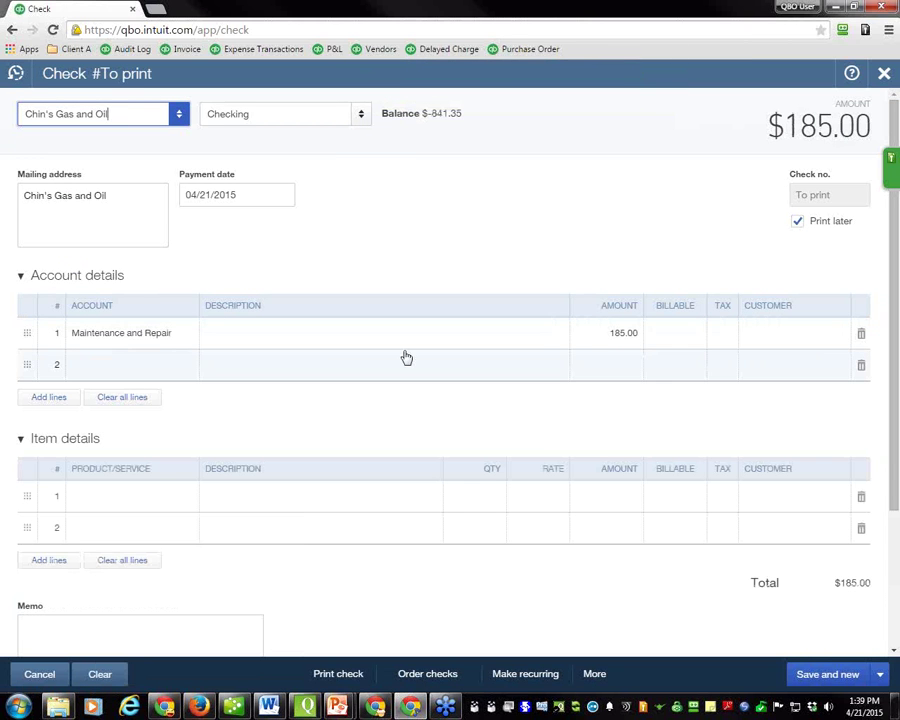
pyautogui.click(597, 337)
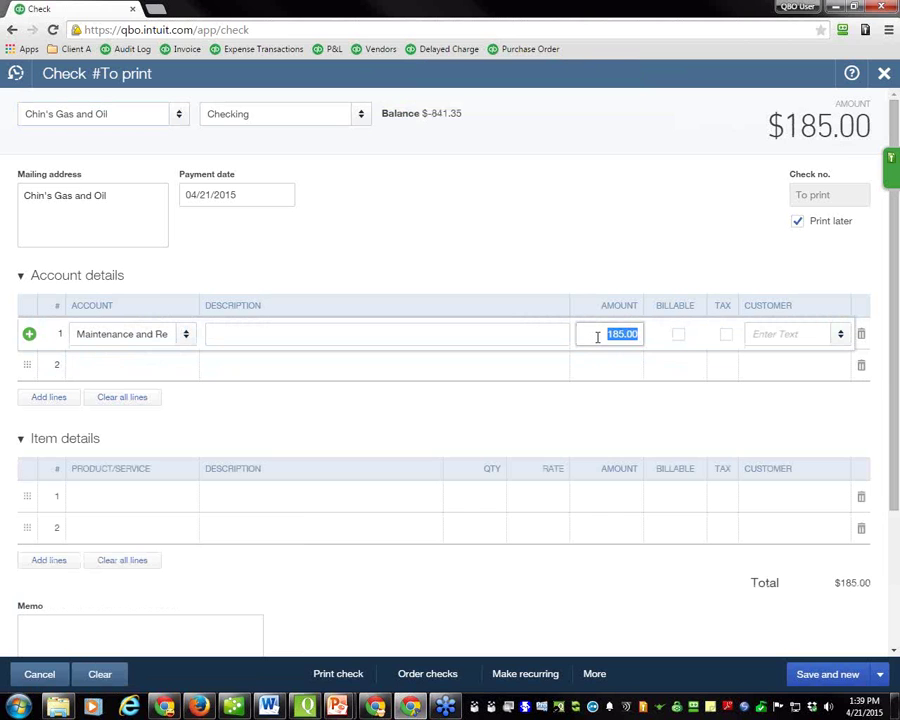
pyautogui.write('179.35')
pyautogui.press('Tab')
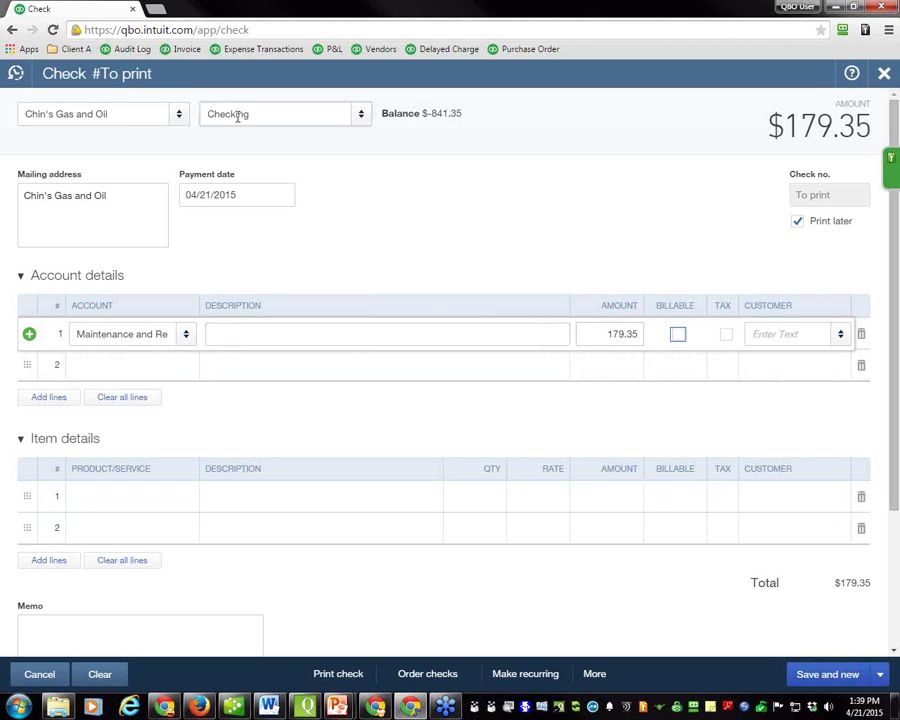
pyautogui.click(880, 674)
pyautogui.click(808, 650)
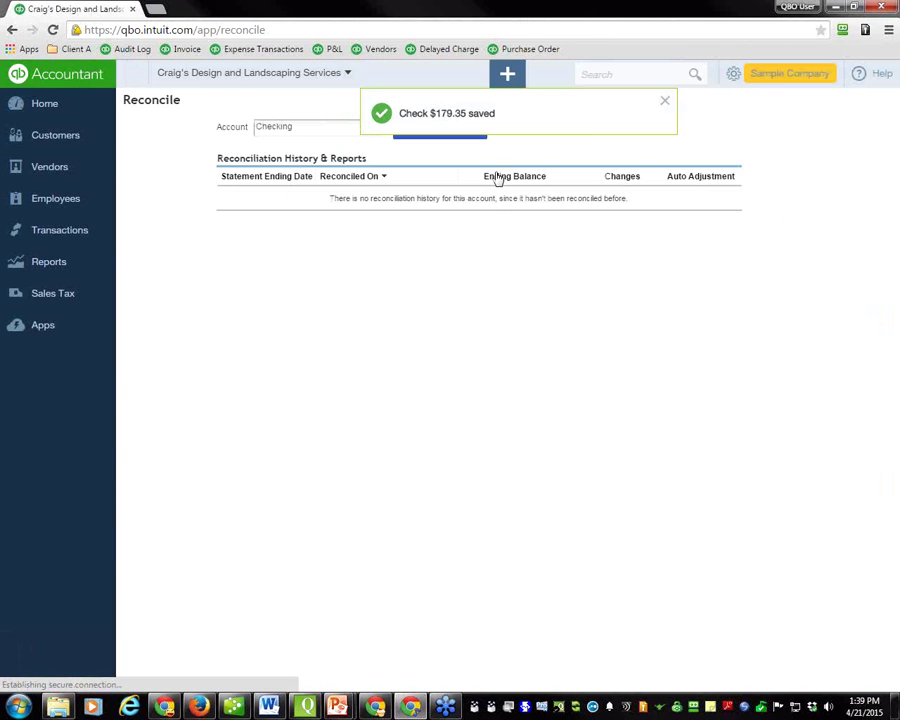
# Open check printing and complete the print setup with the Voucher check type
pyautogui.click(507, 73)
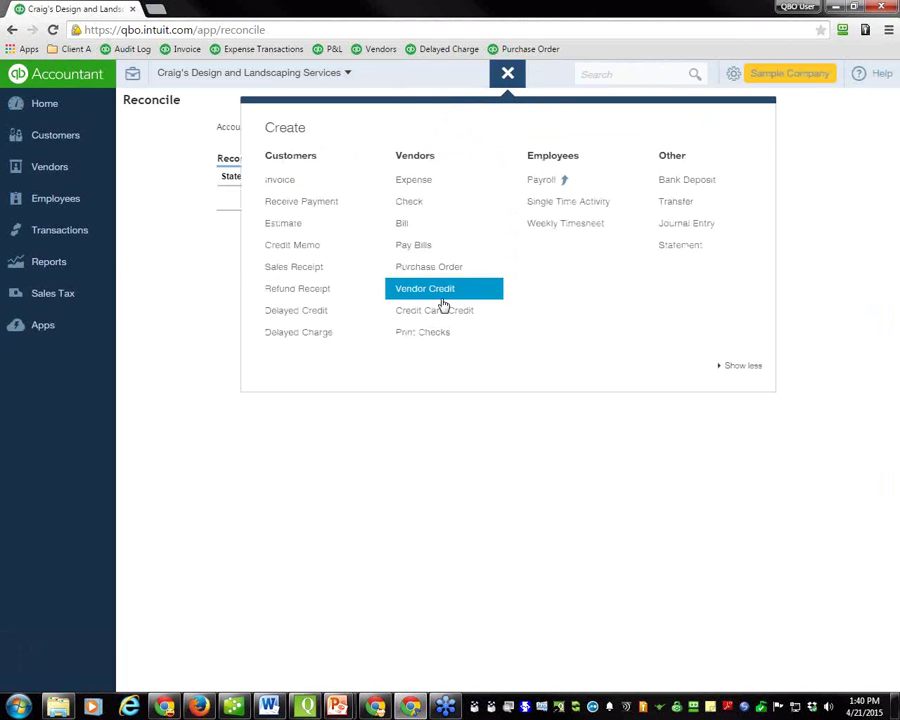
pyautogui.click(436, 339)
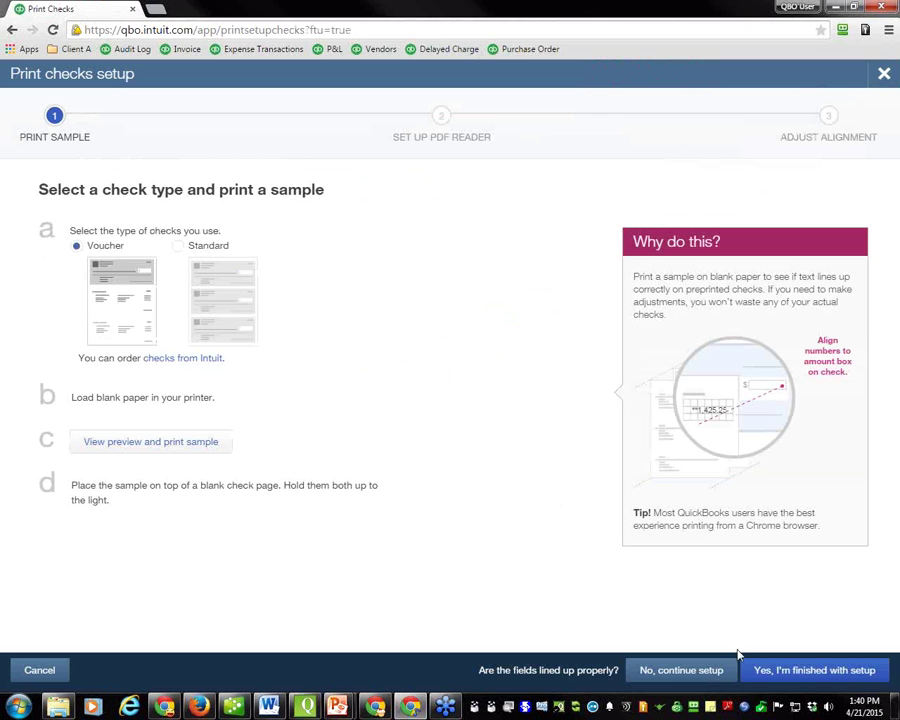
pyautogui.click(784, 679)
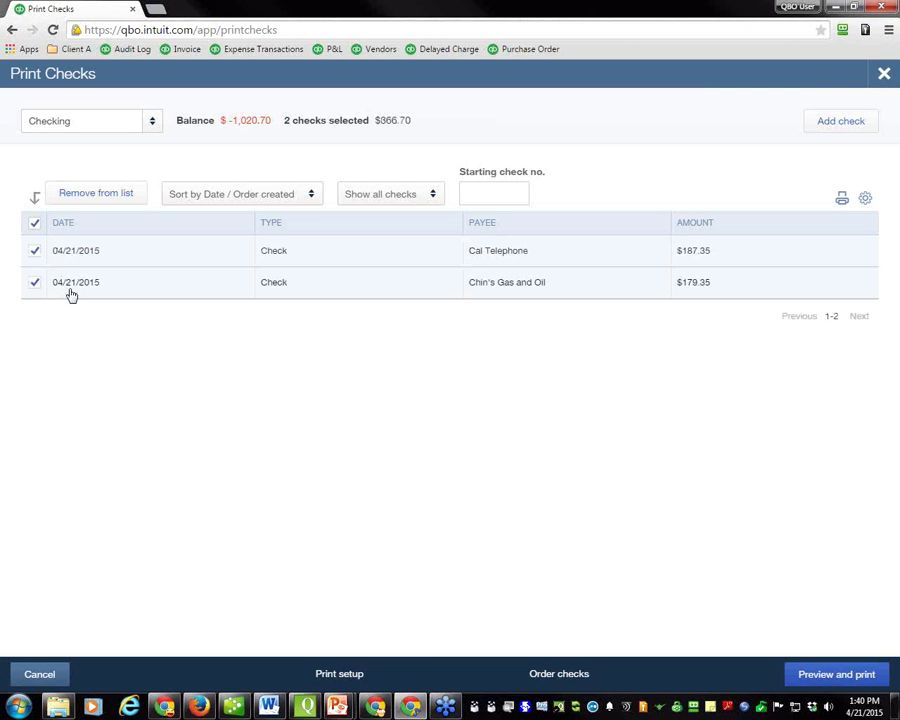
# Preview both queued checks with starting check number 1222, mark them all as printed correctly, and close check printing
pyautogui.click(477, 195)
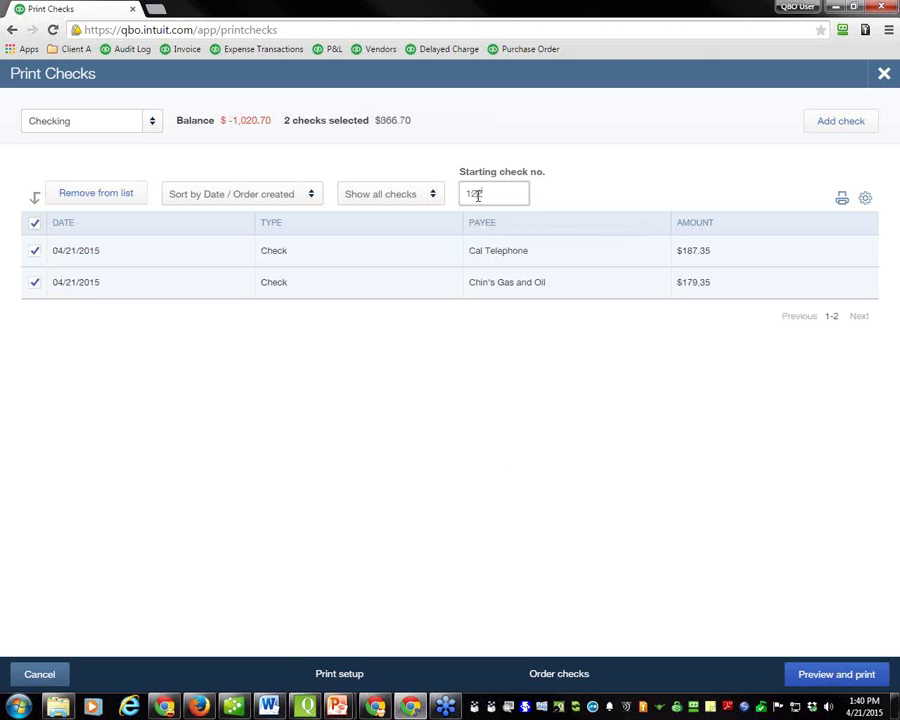
pyautogui.click(826, 680)
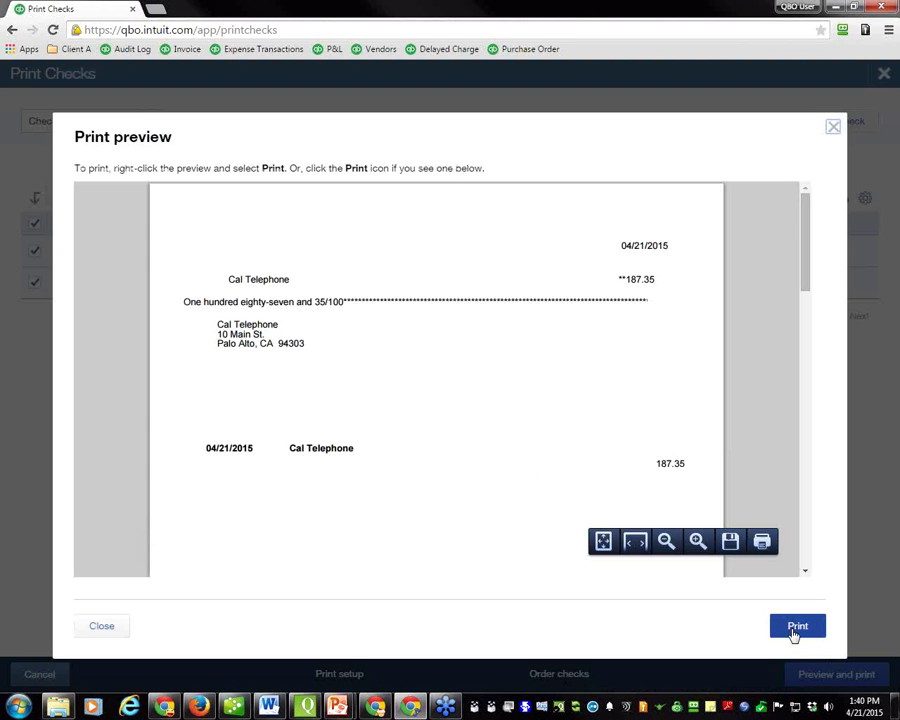
pyautogui.click(832, 129)
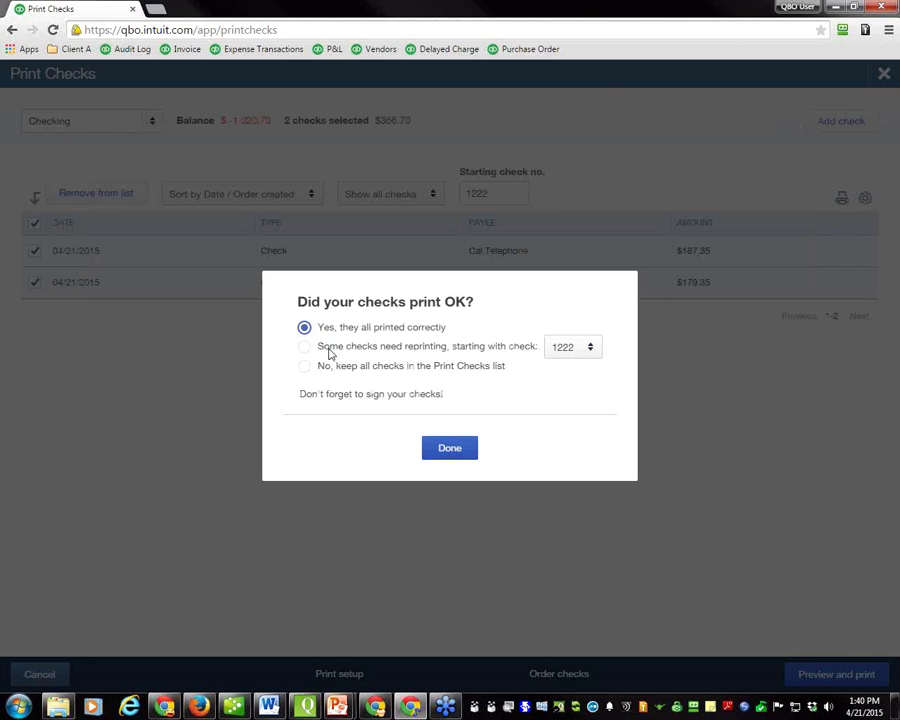
pyautogui.click(436, 448)
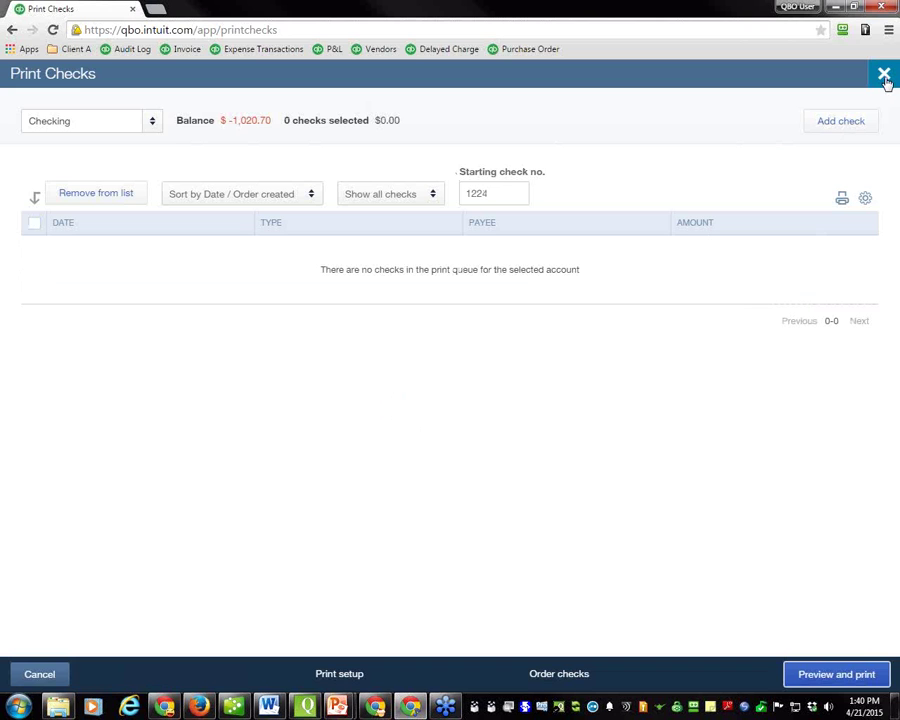
pyautogui.click(884, 76)
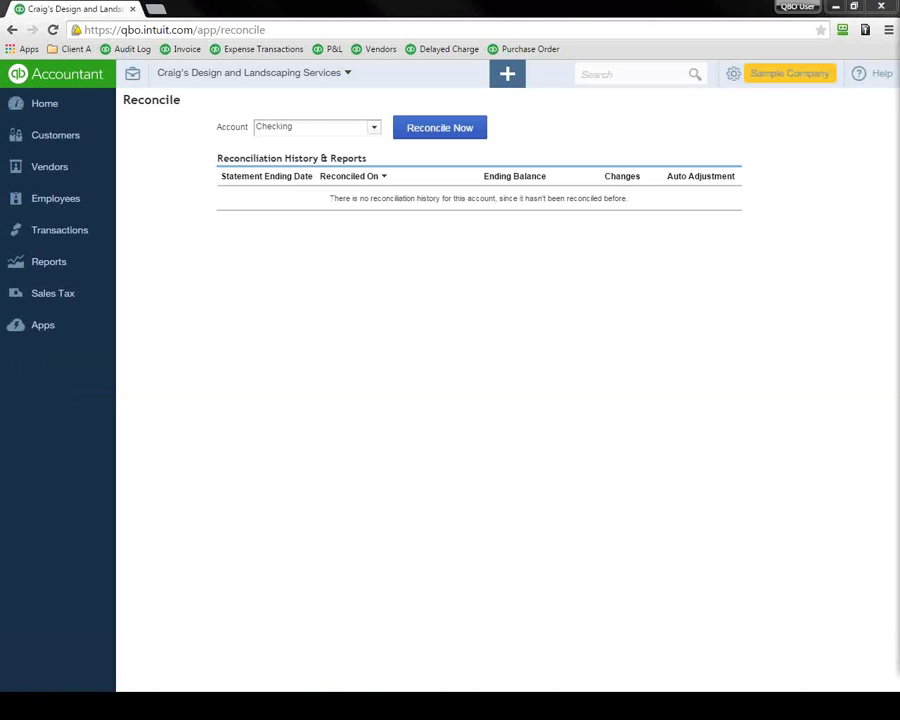
# Start a new expense from the Expense Transactions list, paid from the Mastercard account
pyautogui.click(101, 233)
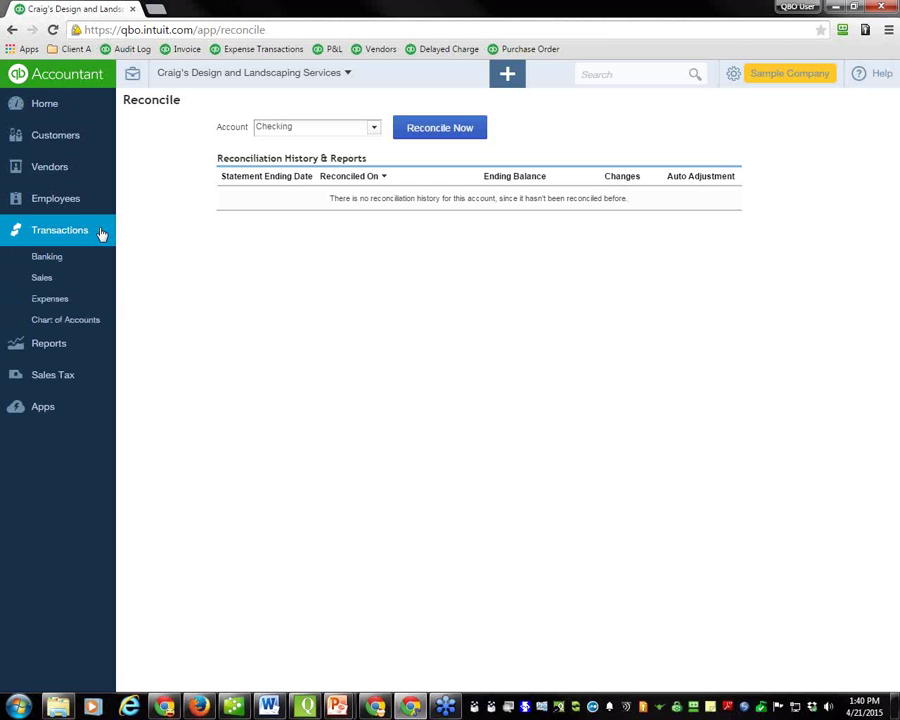
pyautogui.click(52, 299)
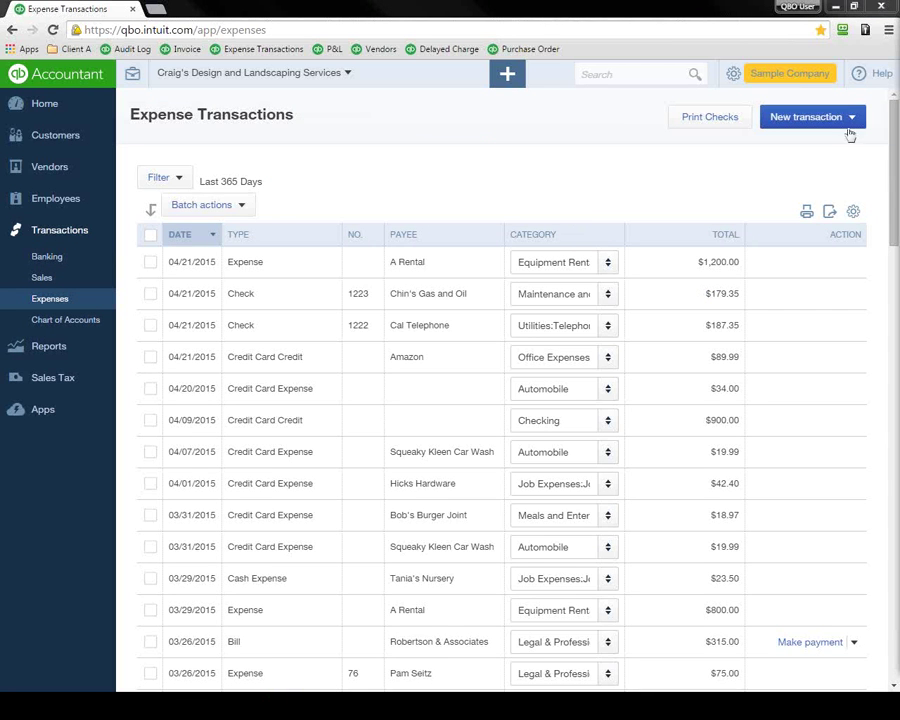
pyautogui.click(853, 119)
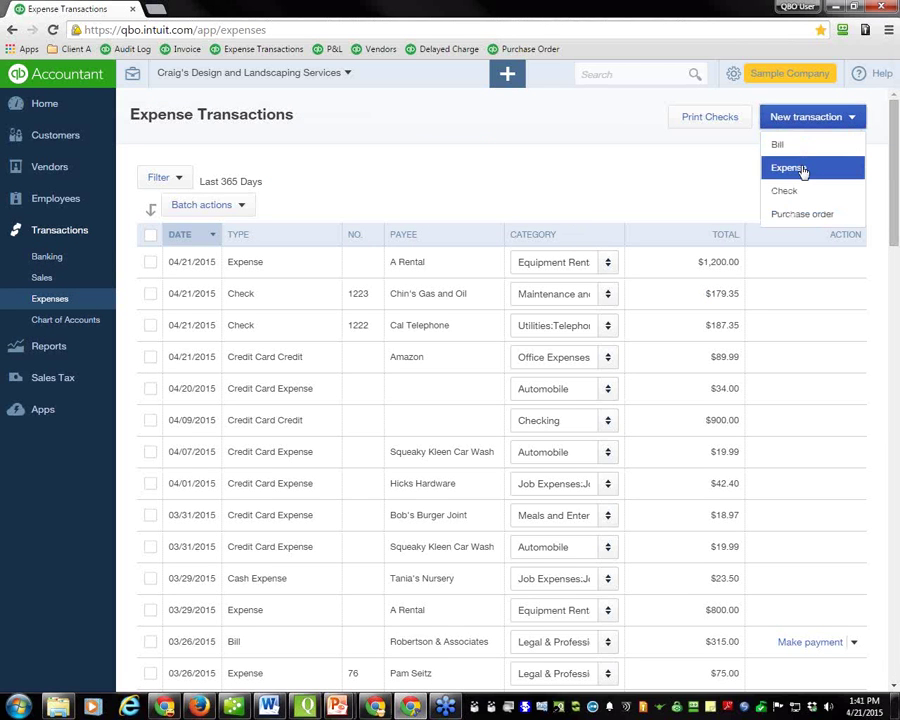
pyautogui.click(802, 168)
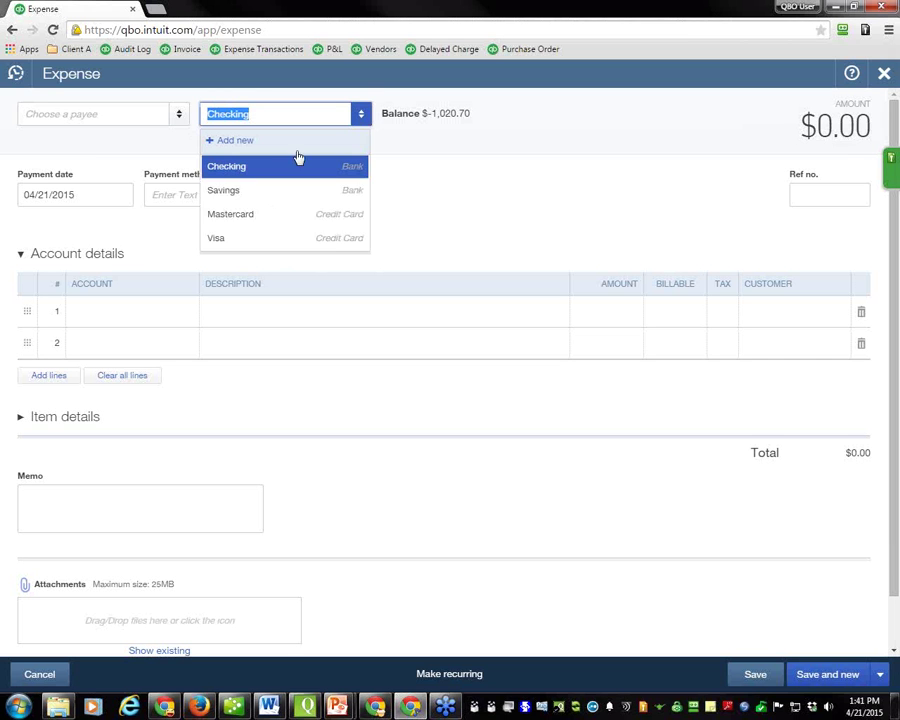
pyautogui.click(242, 214)
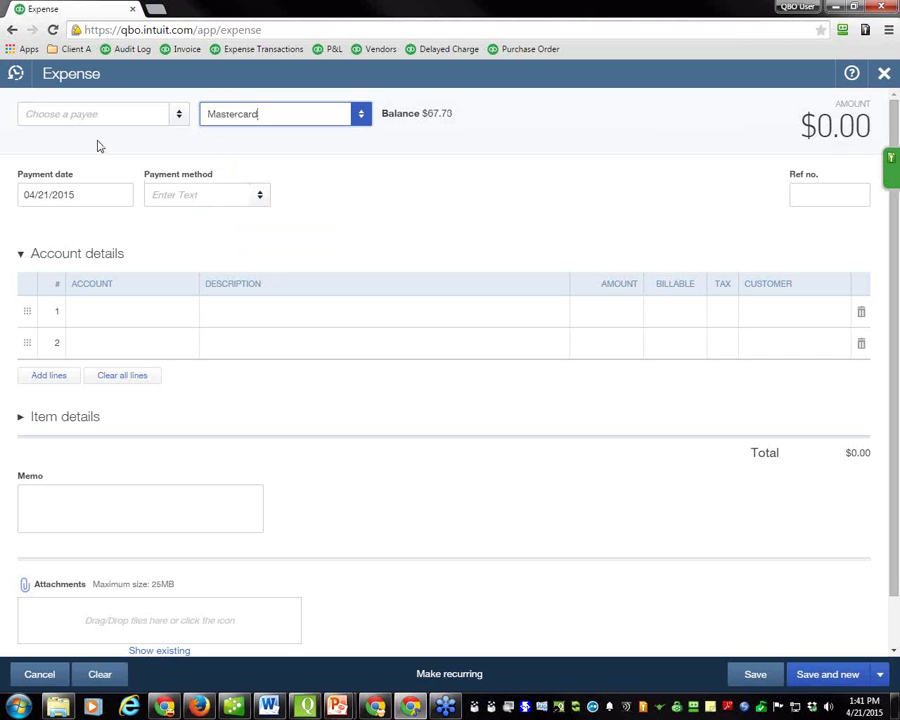
# Set the expense's payee to Ellis Equipment Rental without prefilling from its last expense, and choose MasterCard as the payment method
pyautogui.click(143, 116)
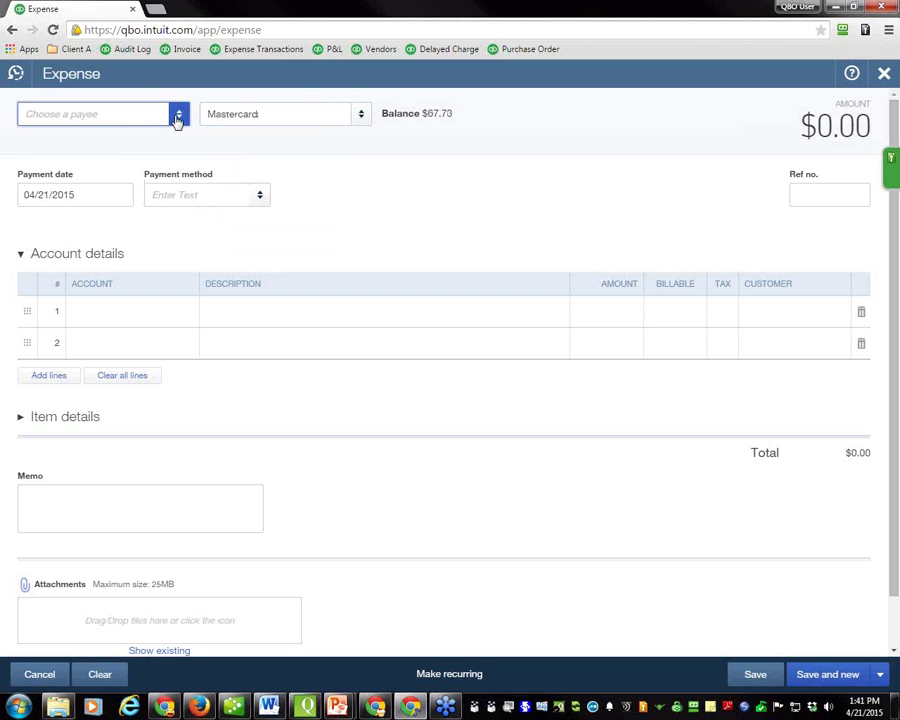
pyautogui.click(177, 115)
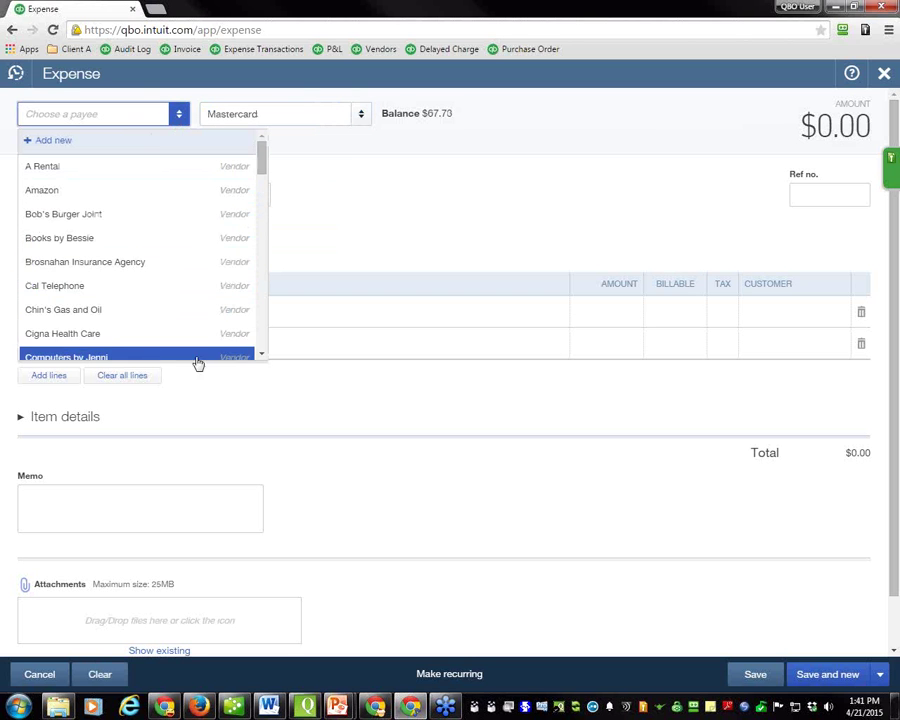
pyautogui.scroll(-2, 117, 324)
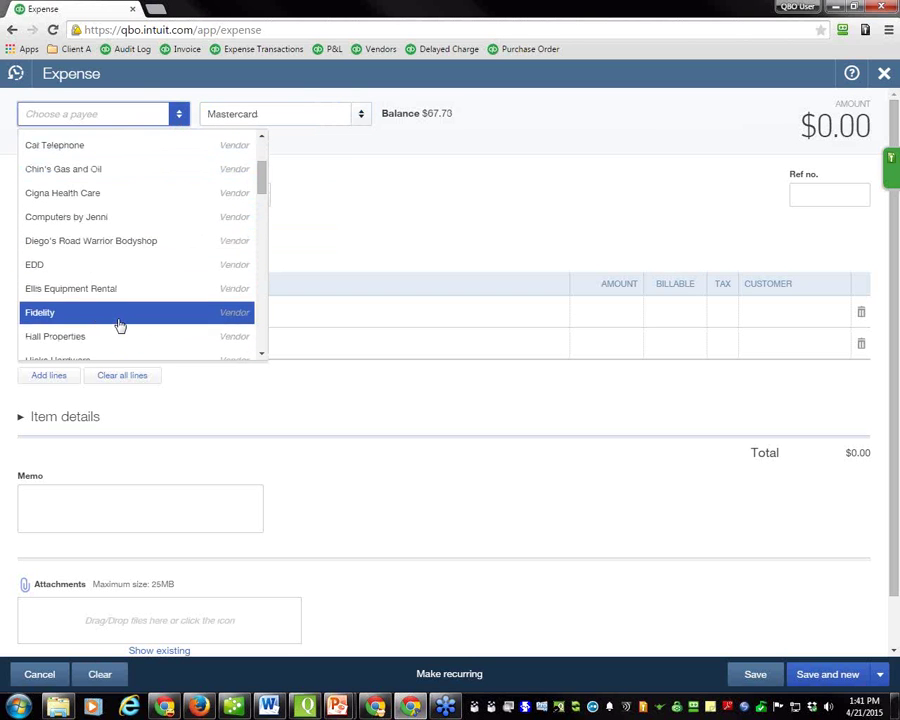
pyautogui.click(62, 289)
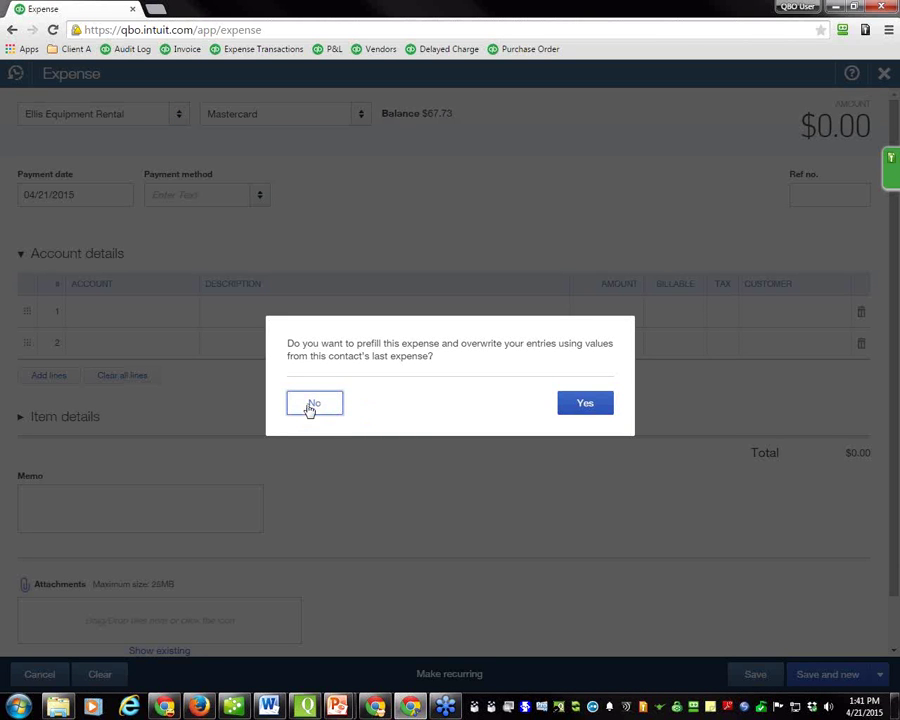
pyautogui.click(314, 404)
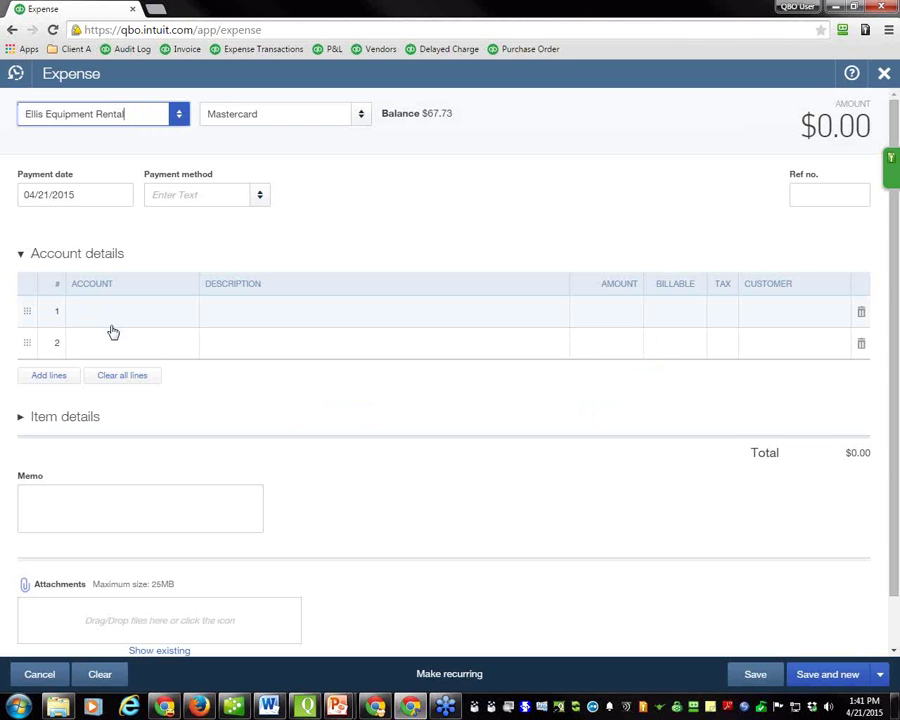
pyautogui.click(112, 324)
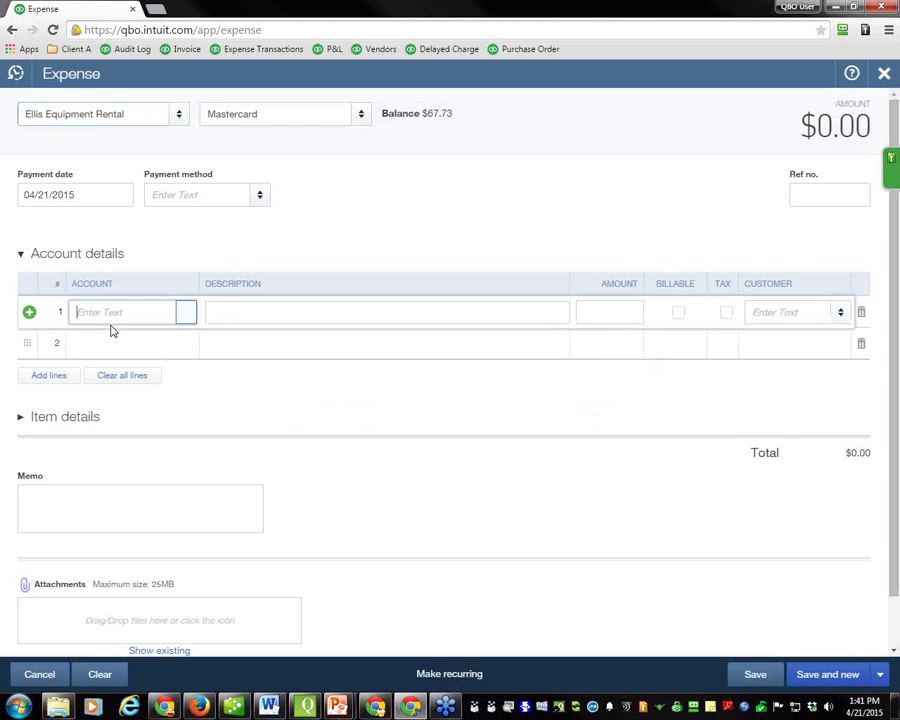
pyautogui.click(260, 195)
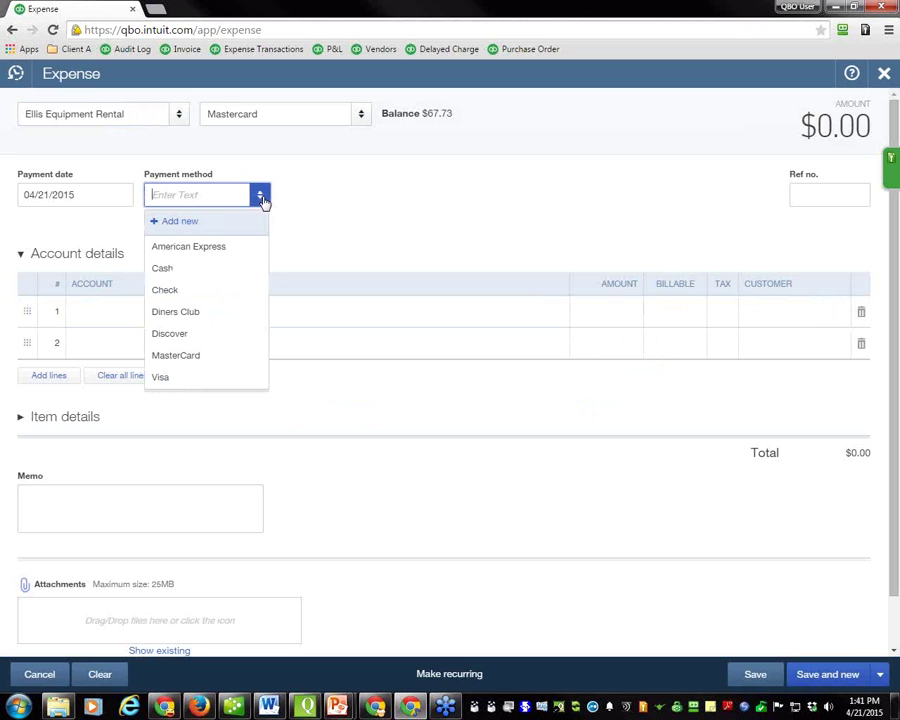
pyautogui.click(184, 355)
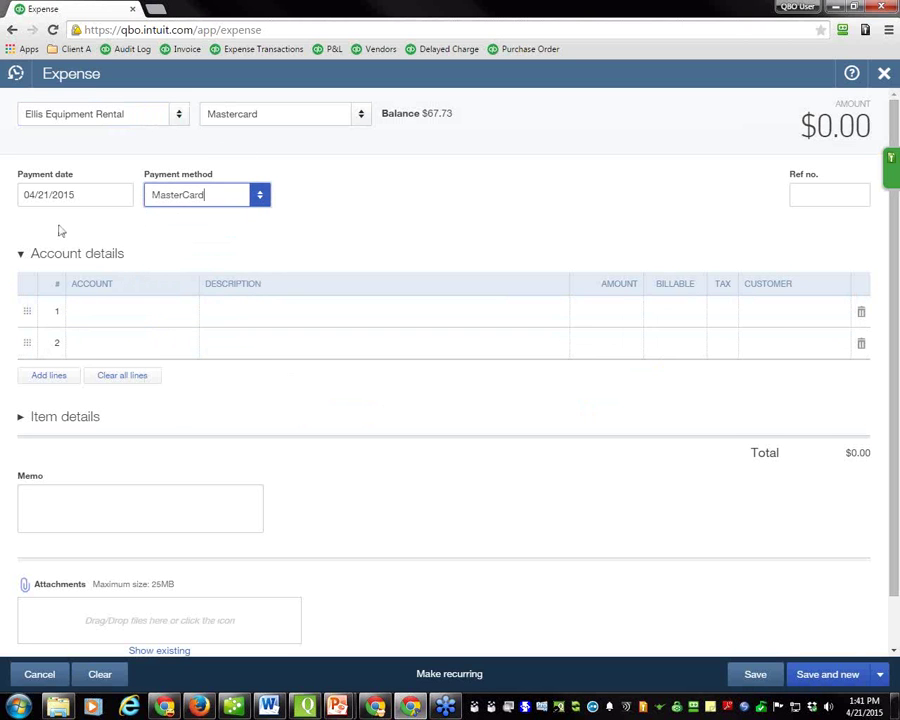
# Record 2,574.22 to Equipment Rental on the first account line, and save and close the expense
pyautogui.click(82, 311)
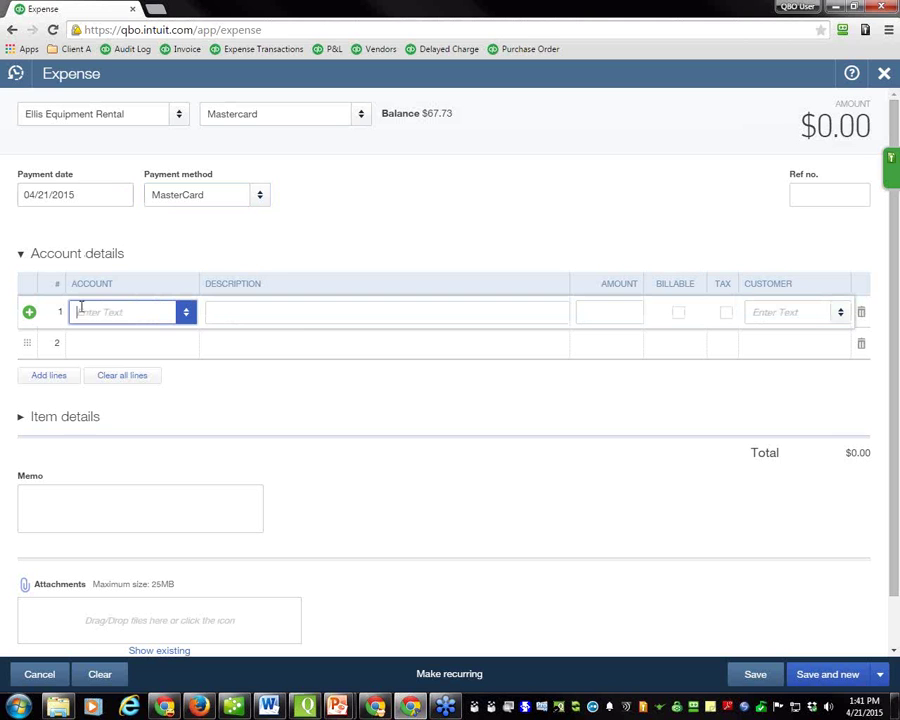
pyautogui.write('equi')
pyautogui.press('Tab')
pyautogui.press('Tab')
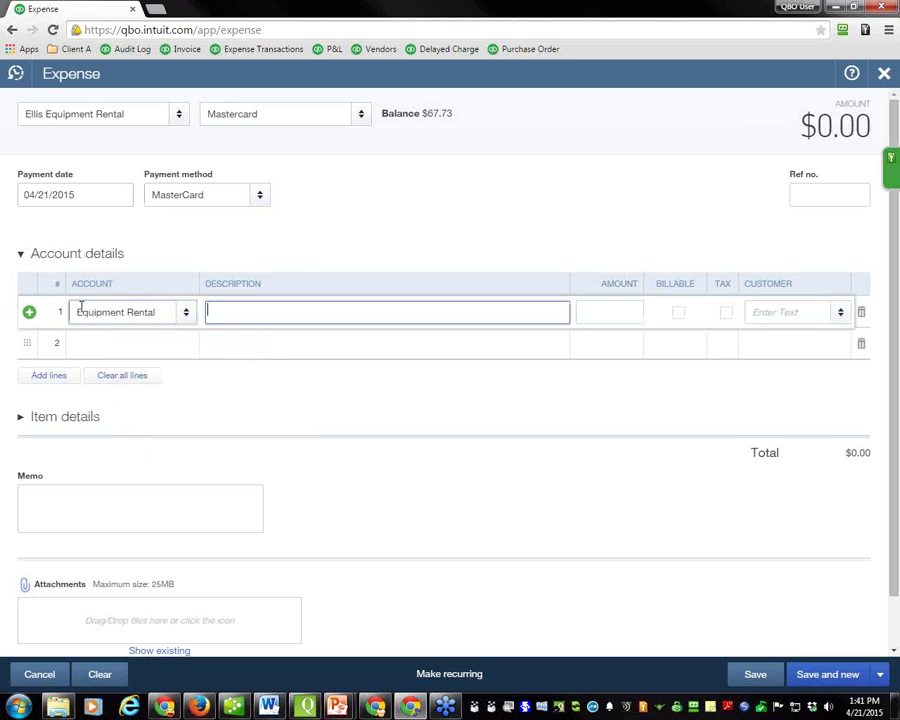
pyautogui.write('25744')
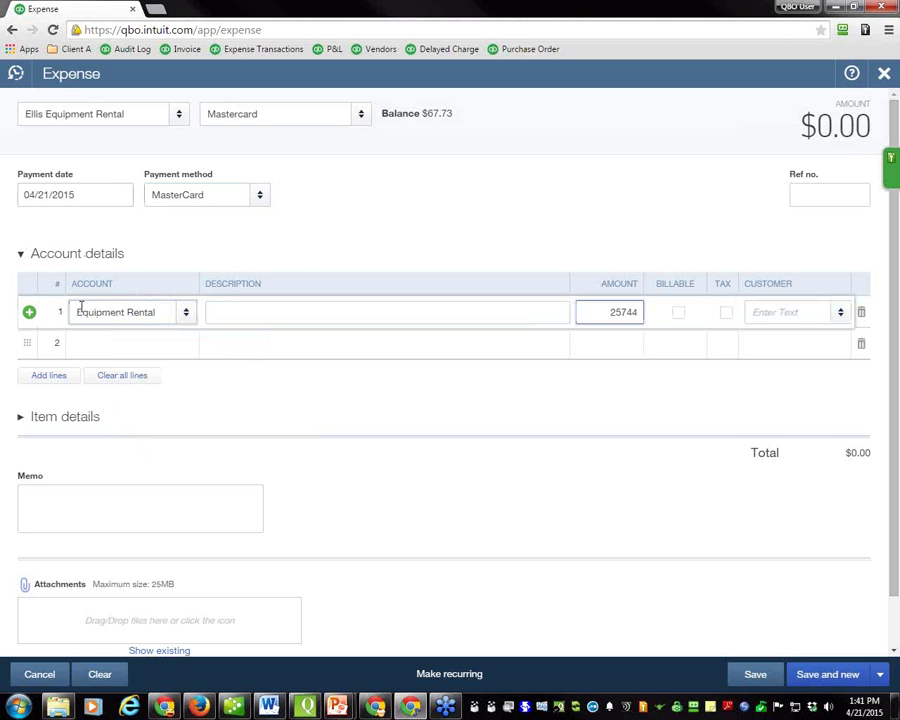
pyautogui.press('BackSpace')
pyautogui.write('.22')
pyautogui.press('Tab')
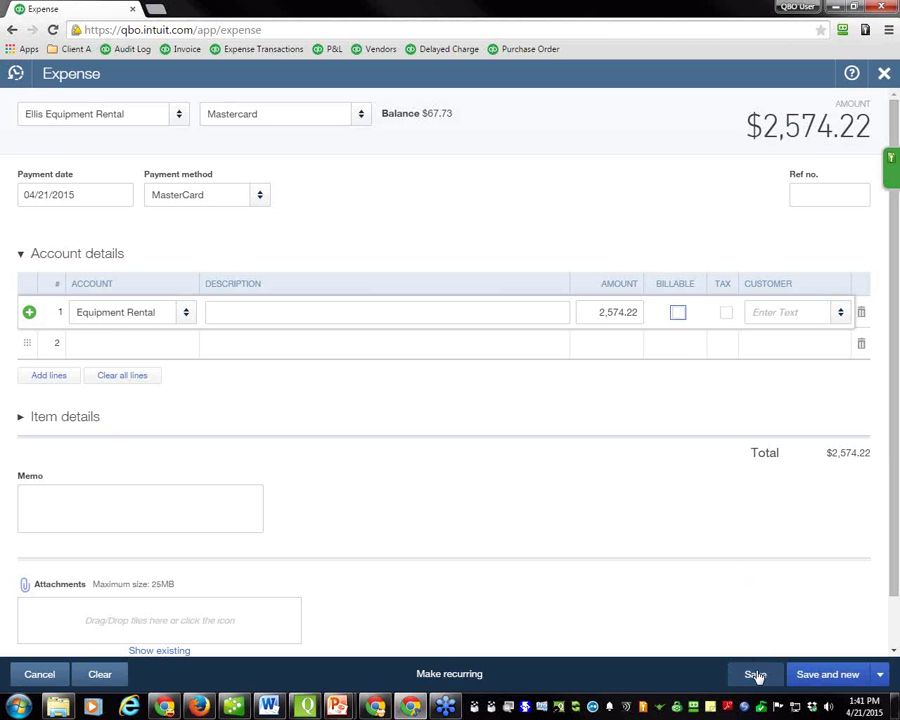
pyautogui.click(855, 676)
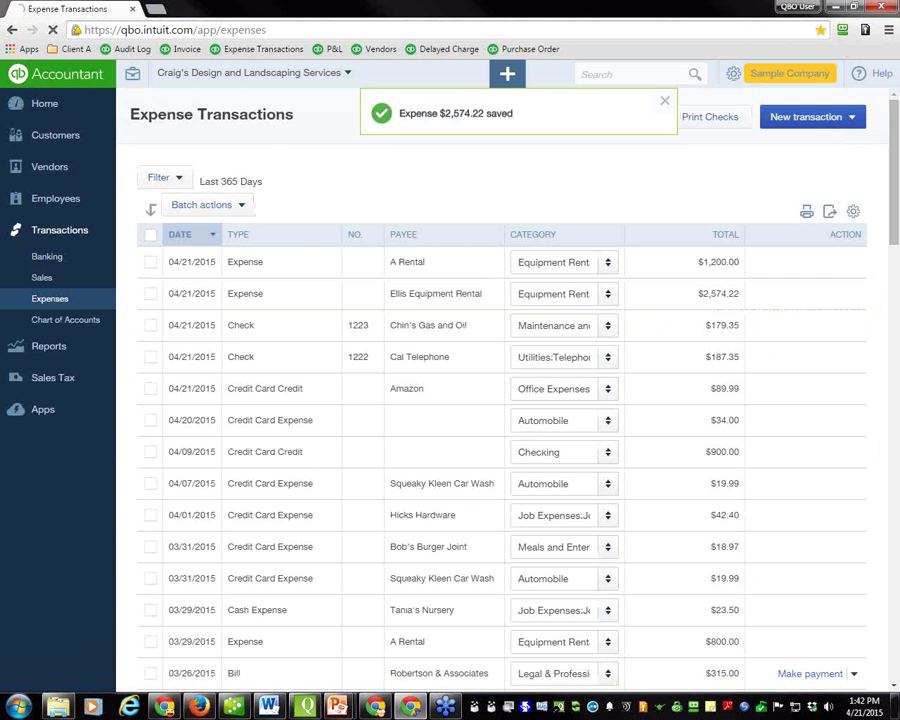
pyautogui.hotkey('alt', 'Tab')
pyautogui.hotkey('alt', 'Tab')
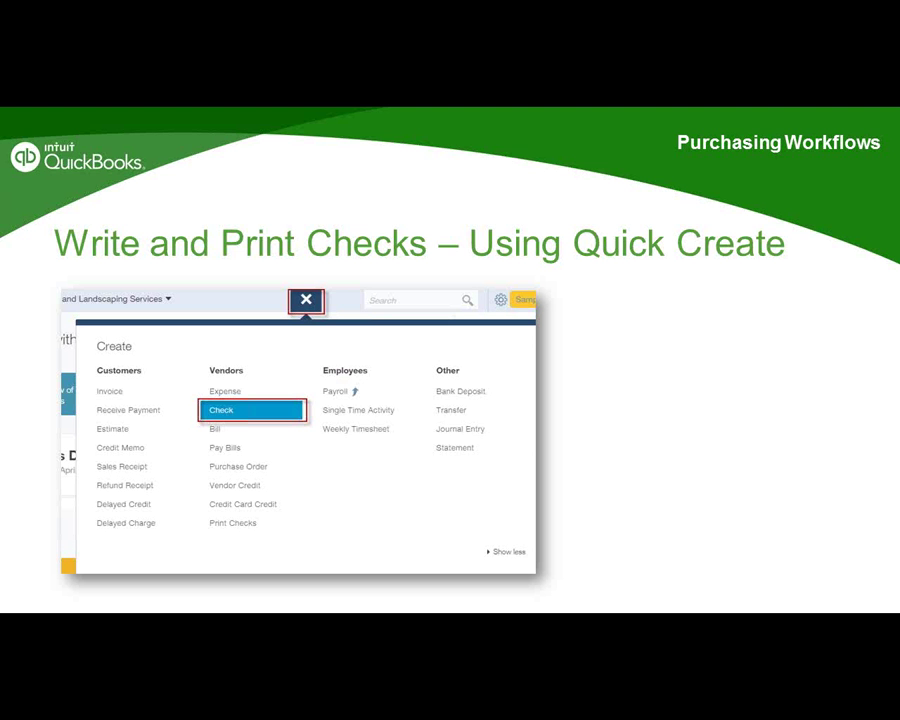
pyautogui.press('Right')
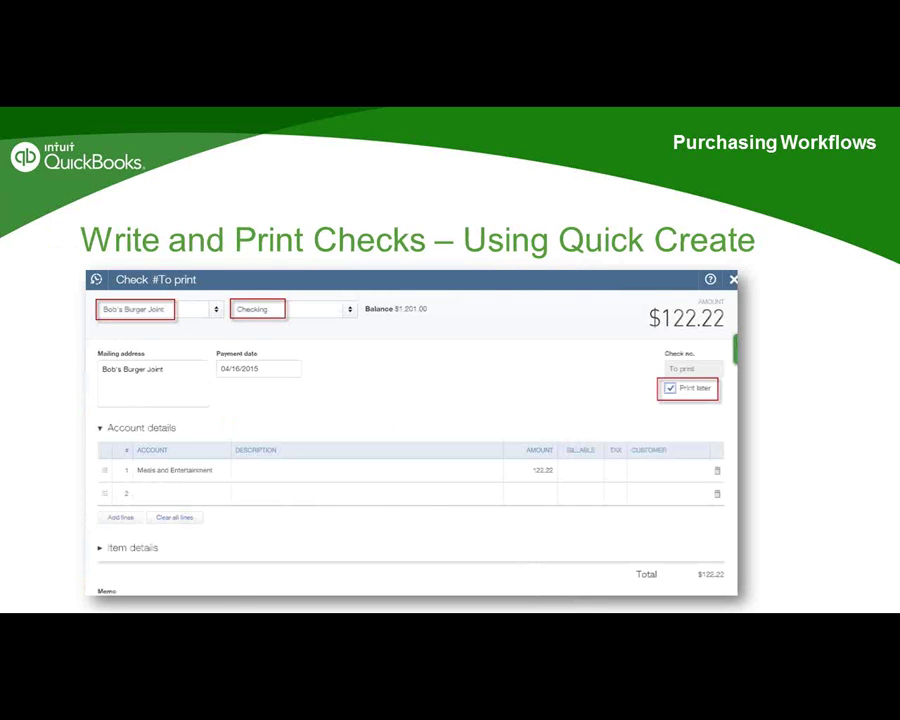
pyautogui.press('Left')
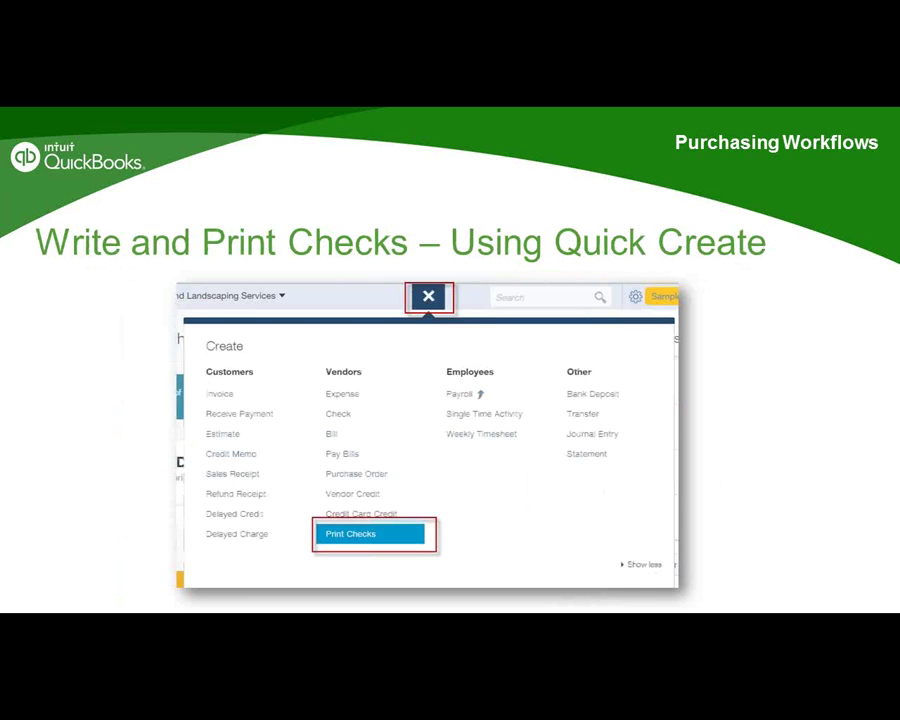
pyautogui.press('Right')
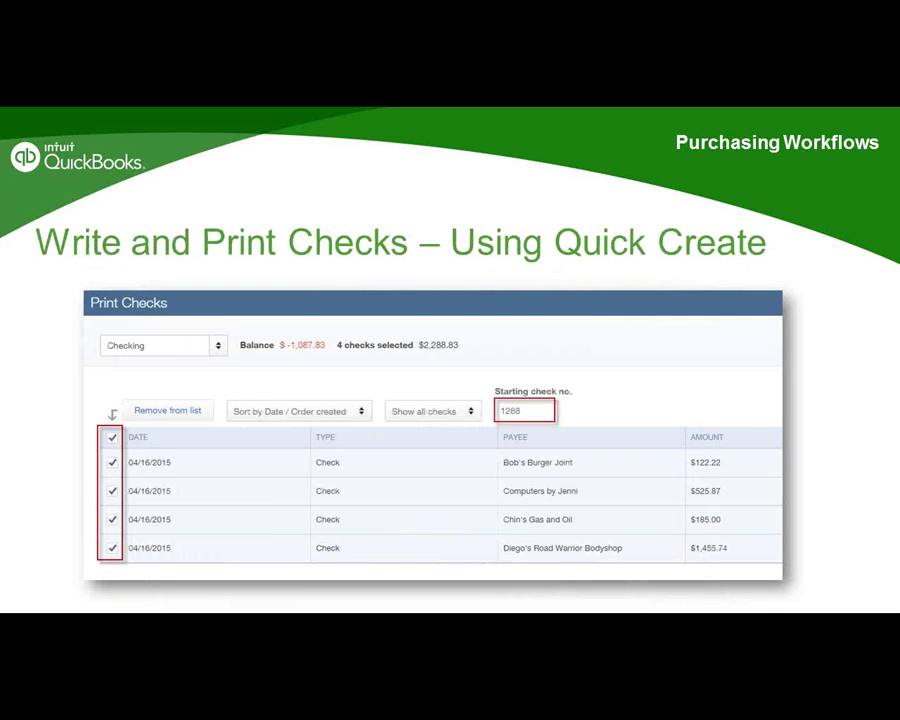
pyautogui.press('Right')
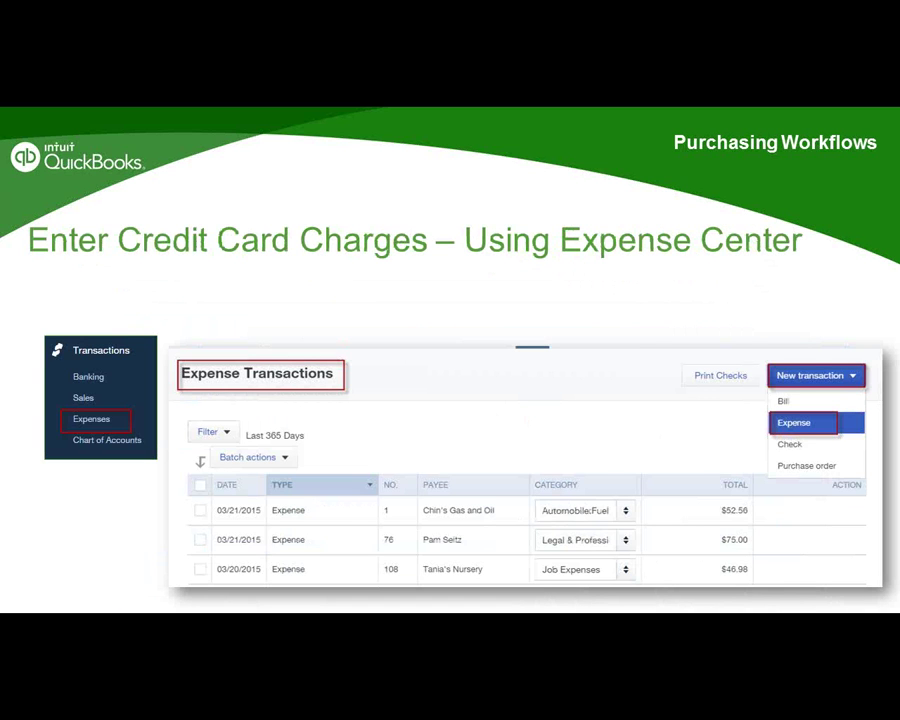
pyautogui.press('Right')
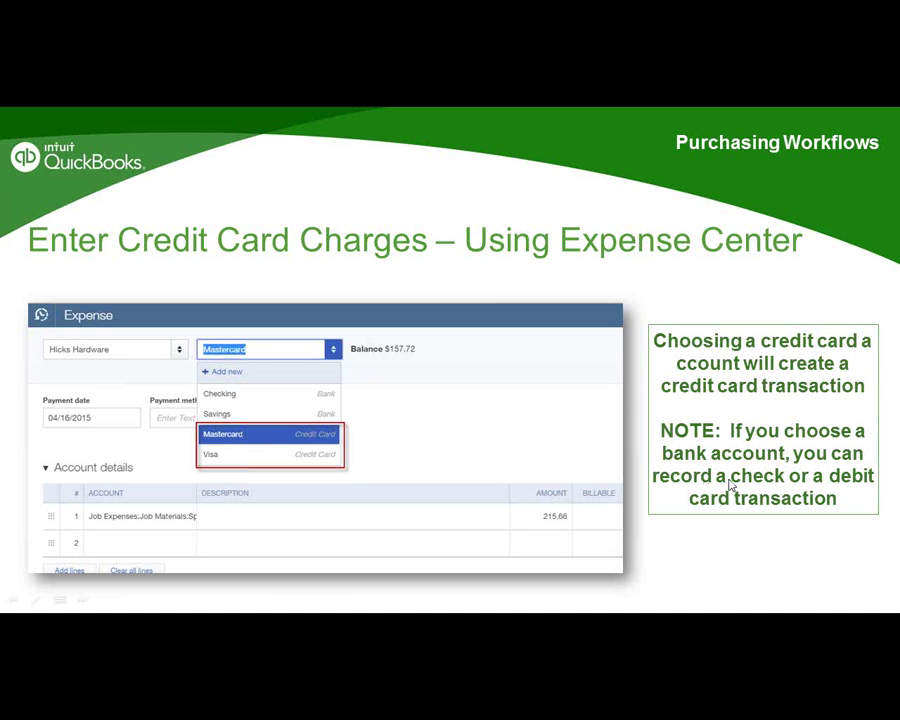
pyautogui.click(690, 543)
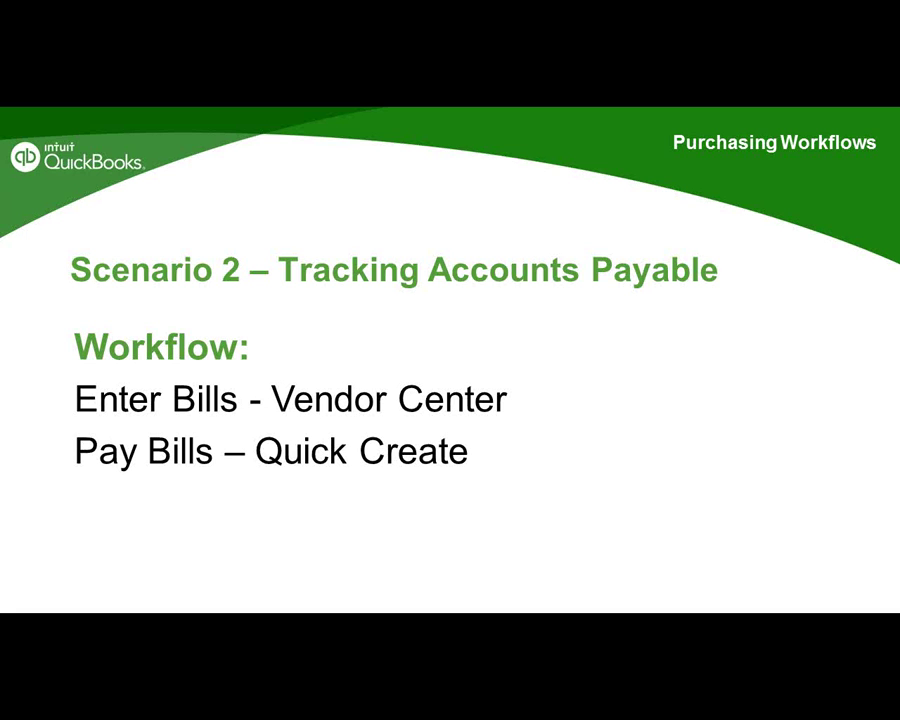
pyautogui.press('Right')
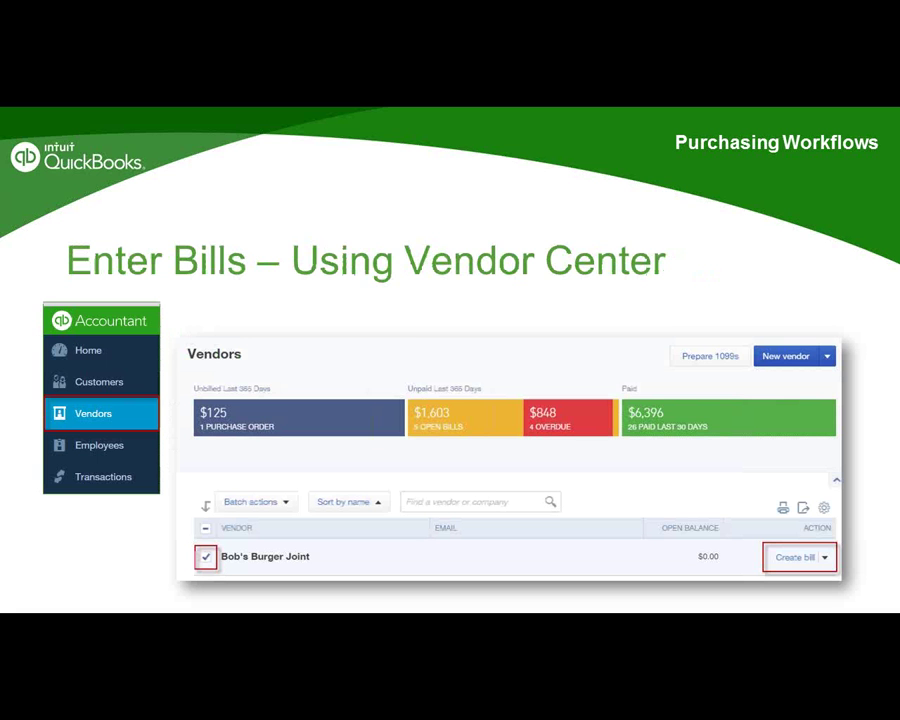
pyautogui.hotkey('alt', 'Tab')
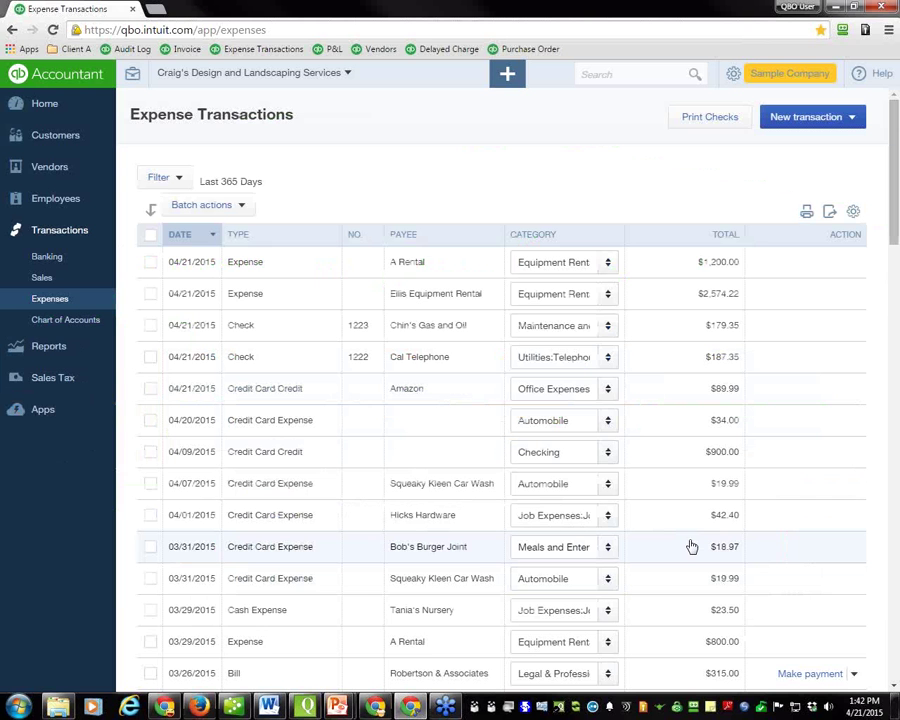
# Start a new bill for Hicks Hardware from the Vendors list
pyautogui.click(44, 174)
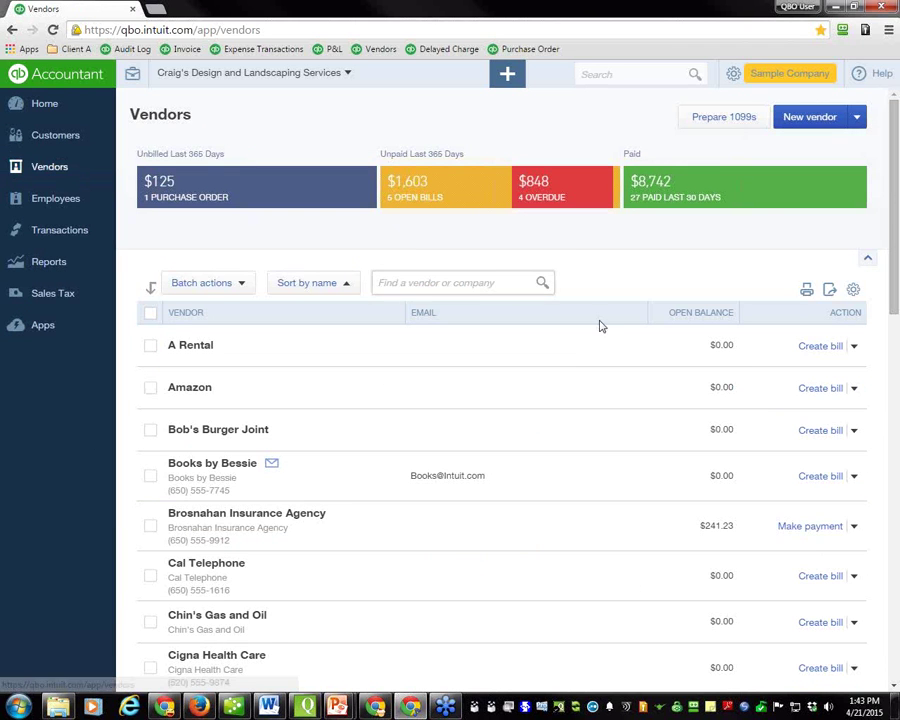
pyautogui.scroll(-3, 543, 314)
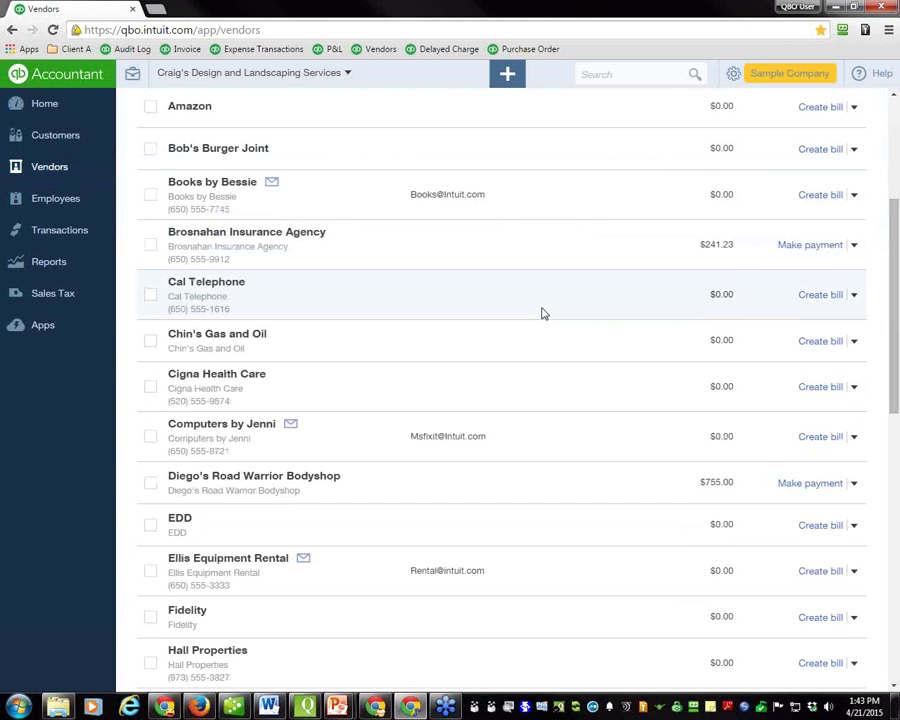
pyautogui.scroll(-3, 543, 314)
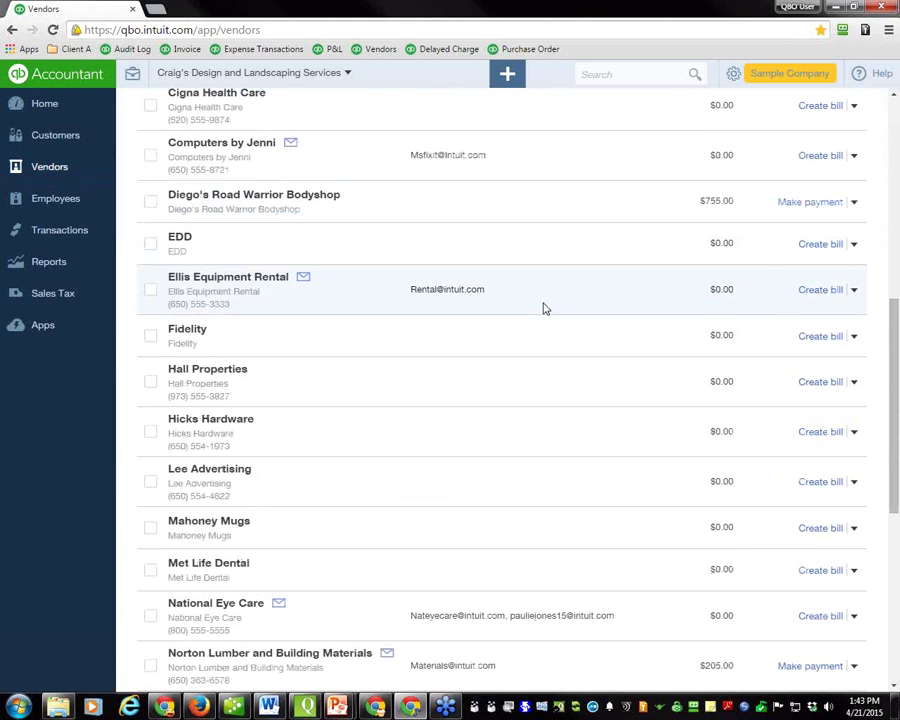
pyautogui.click(800, 438)
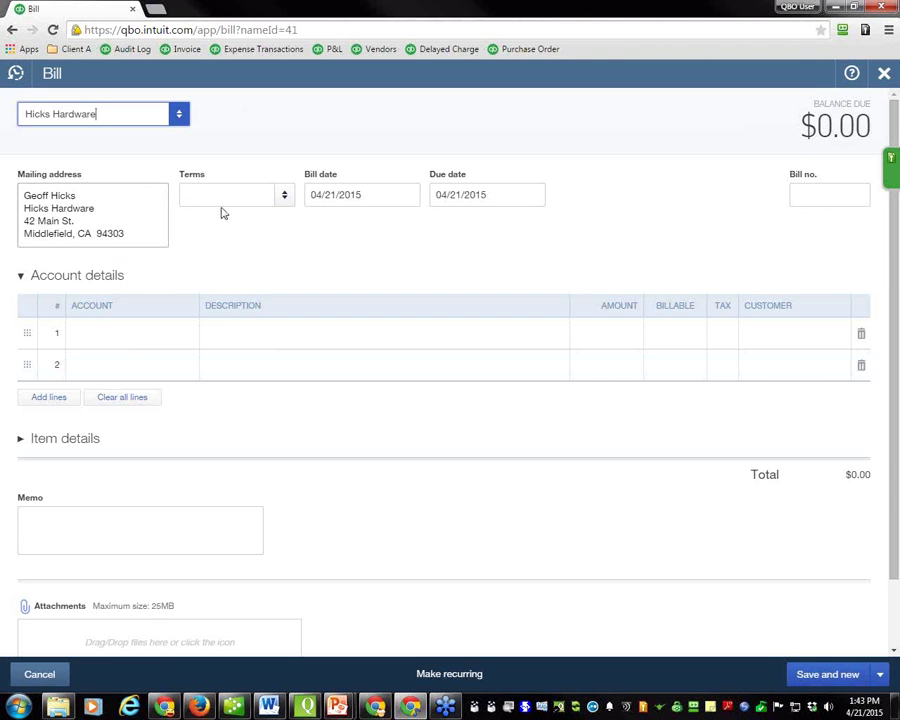
# Record 1,878.22 to Supplies on the first account line, and save the bill with a new blank one started
pyautogui.click(98, 333)
pyautogui.write('suppl')
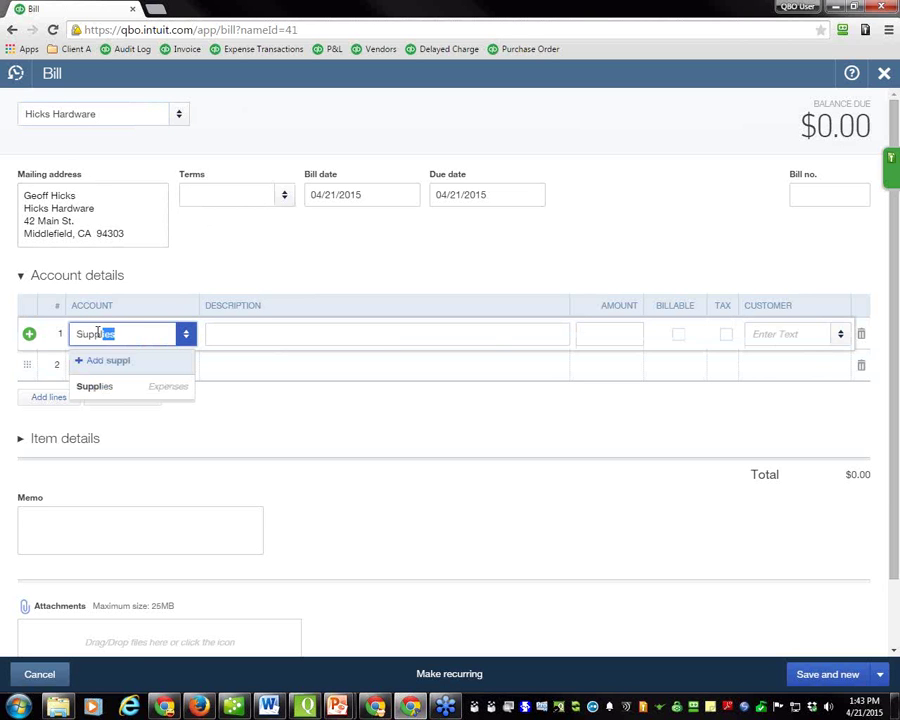
pyautogui.press('Down')
pyautogui.press('Tab')
pyautogui.press('Tab')
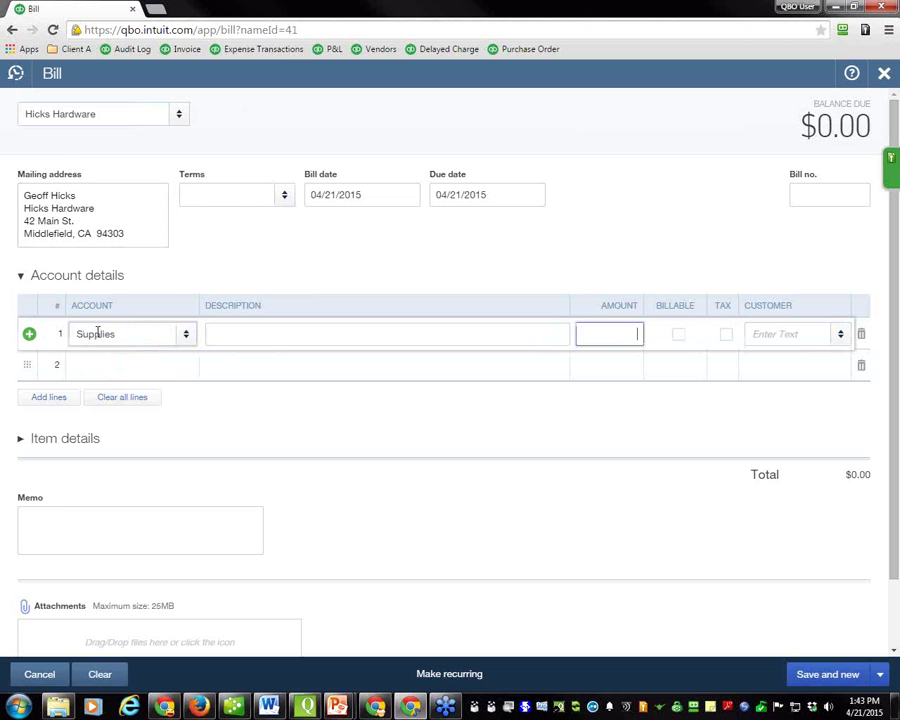
pyautogui.write('1,878.22')
pyautogui.press('Tab')
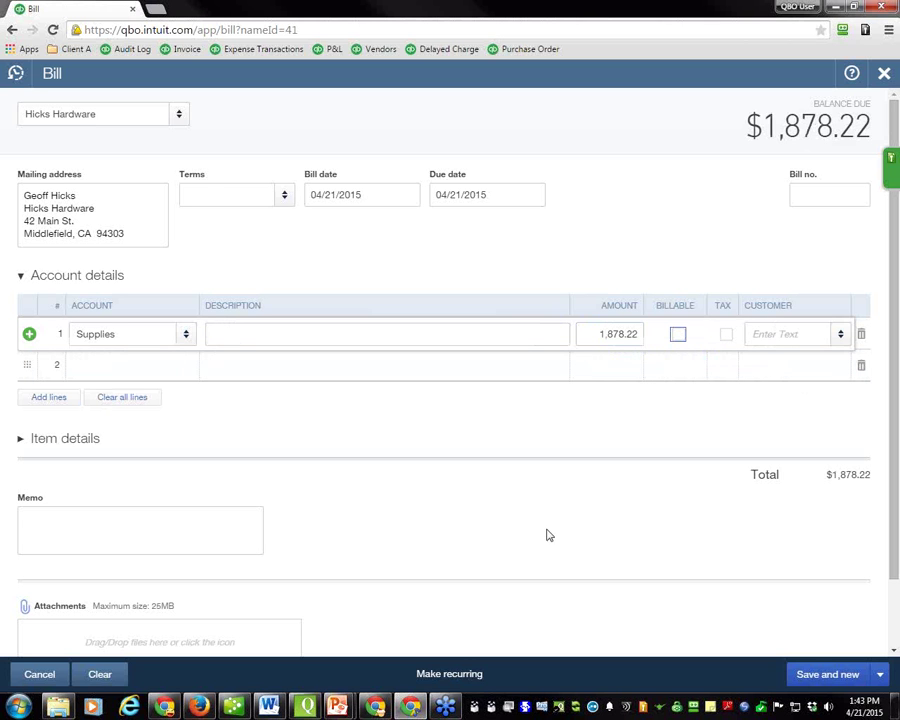
pyautogui.click(813, 673)
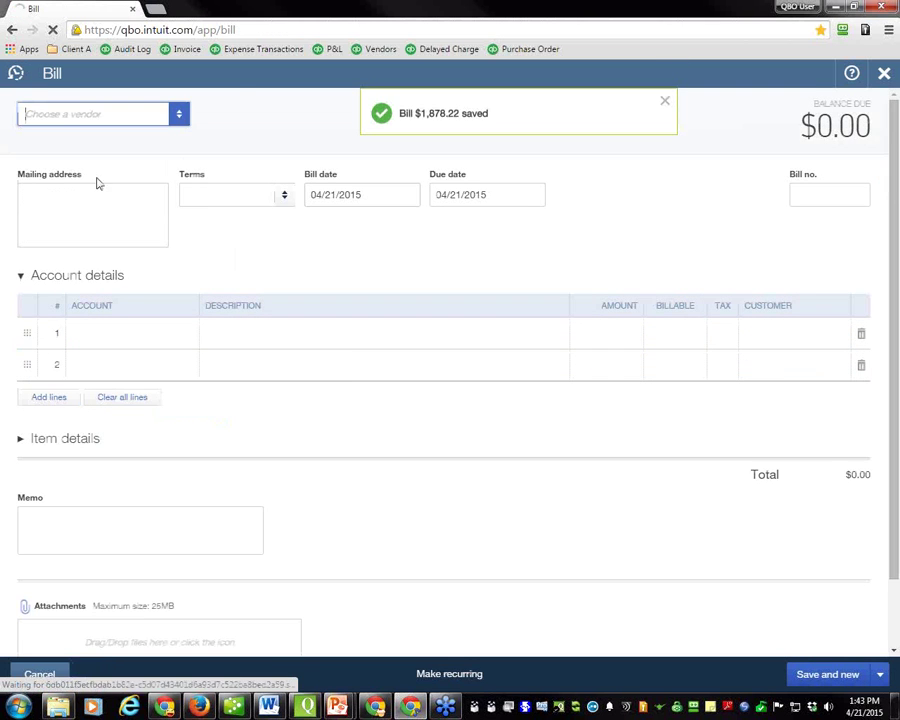
# Choose Computers by Jenni as the vendor of the new bill
pyautogui.click(178, 116)
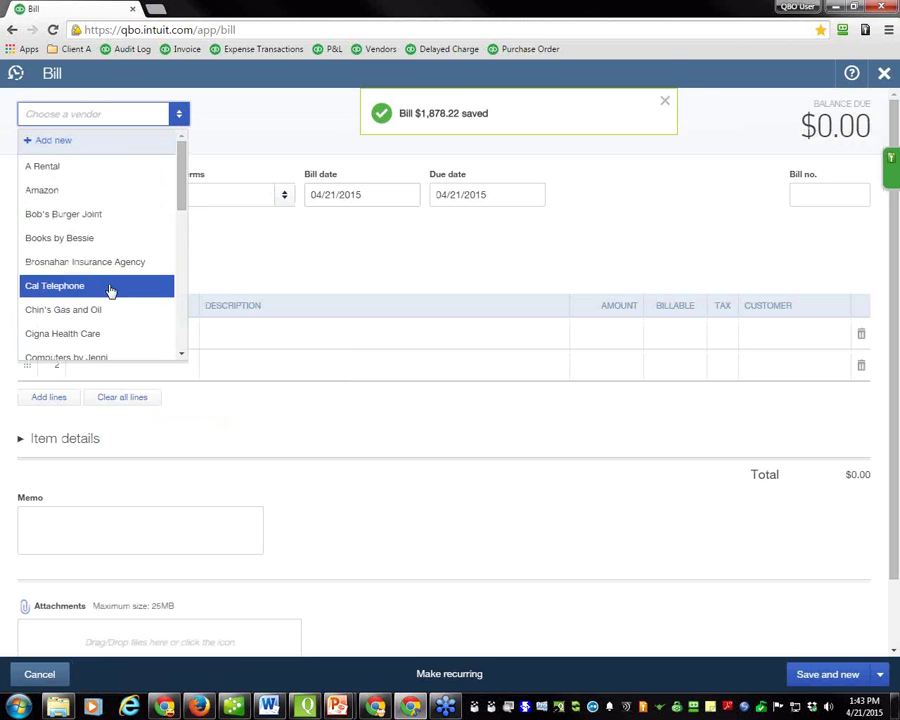
pyautogui.press('Down')
pyautogui.press('Down')
pyautogui.press('Down')
pyautogui.press('Return')
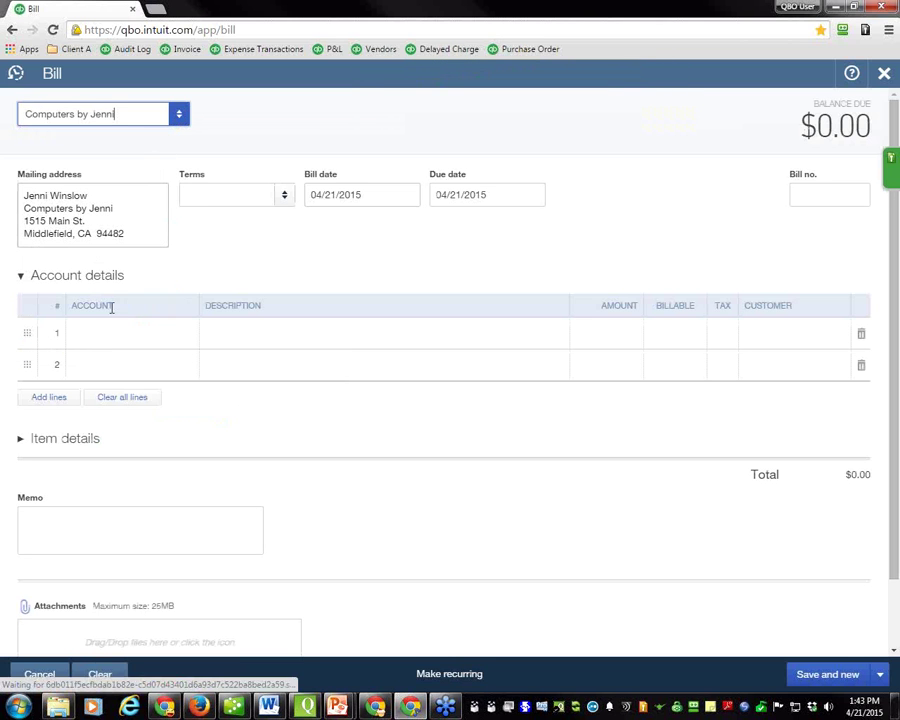
# Assign the first account line to Computer Repairs, the sub-account of Maintenance and Repair
pyautogui.click(88, 336)
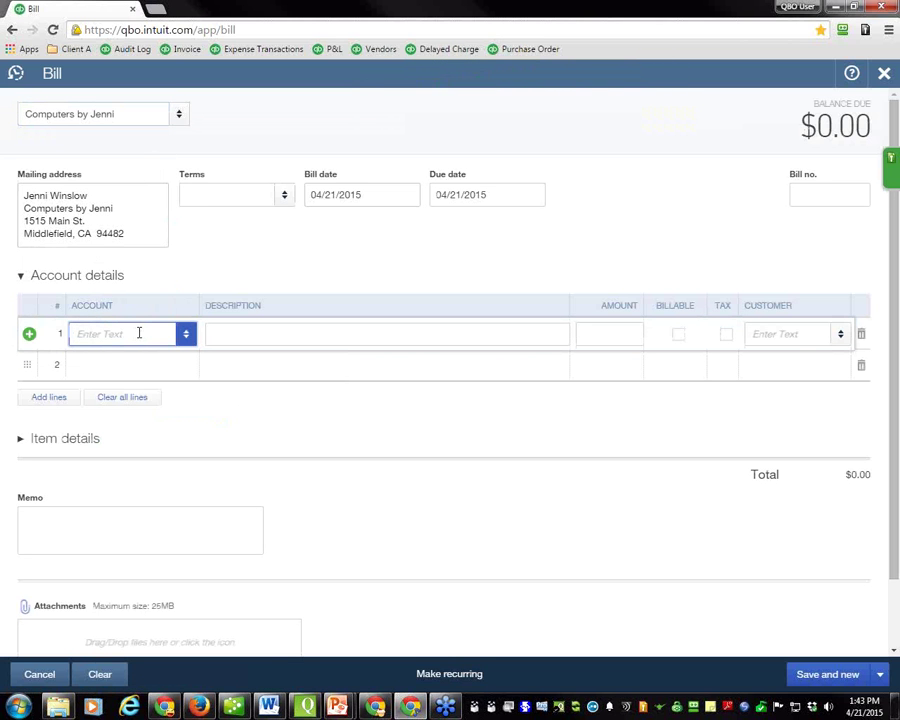
pyautogui.write('sub')
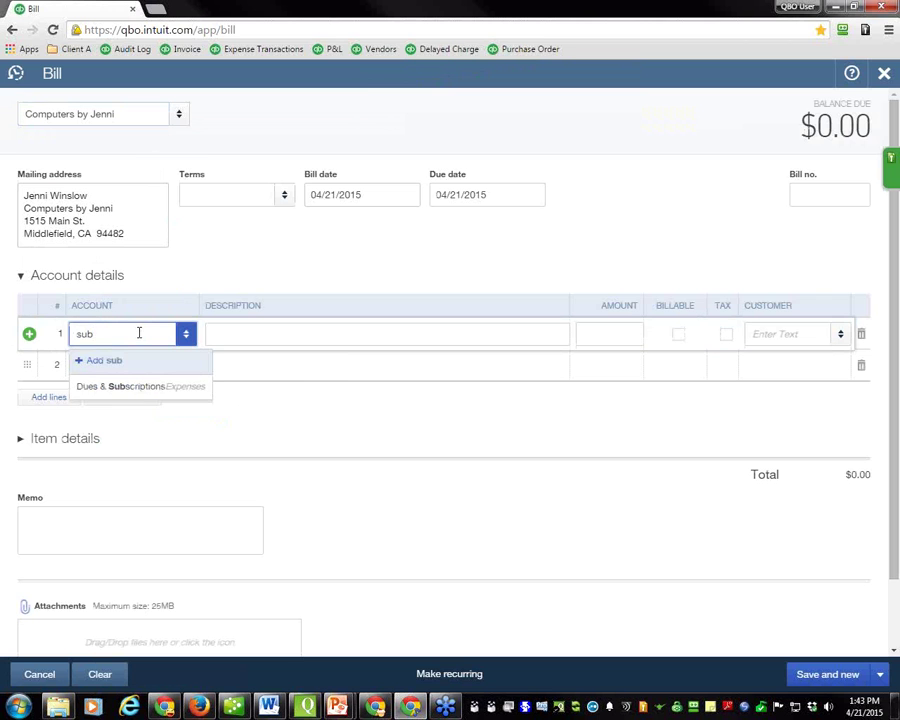
pyautogui.press('BackSpace')
pyautogui.press('BackSpace')
pyautogui.press('BackSpace')
pyautogui.write('c')
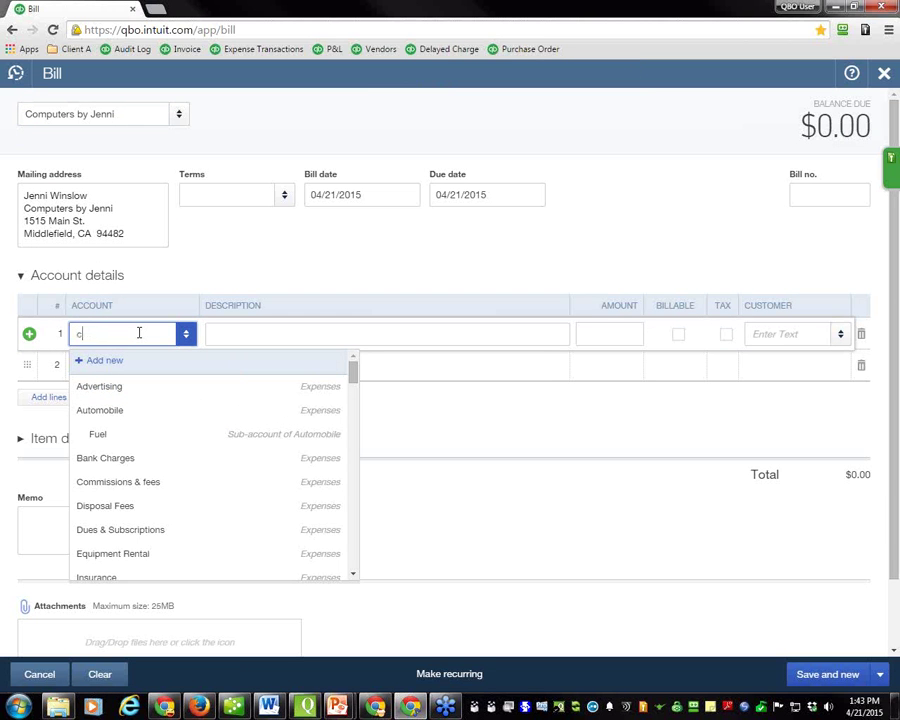
pyautogui.write('omput')
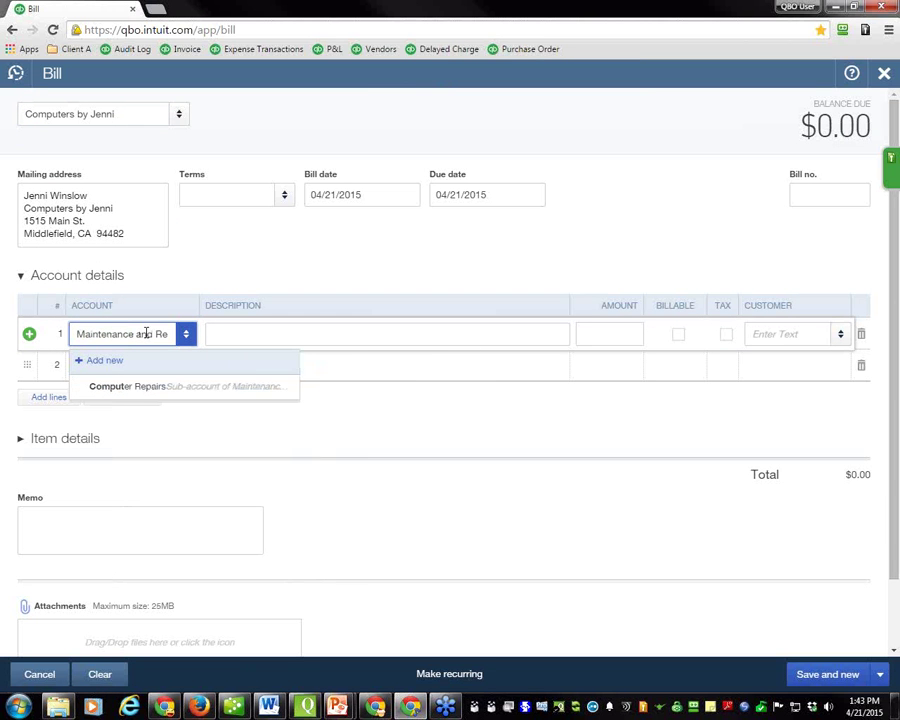
pyautogui.click(143, 391)
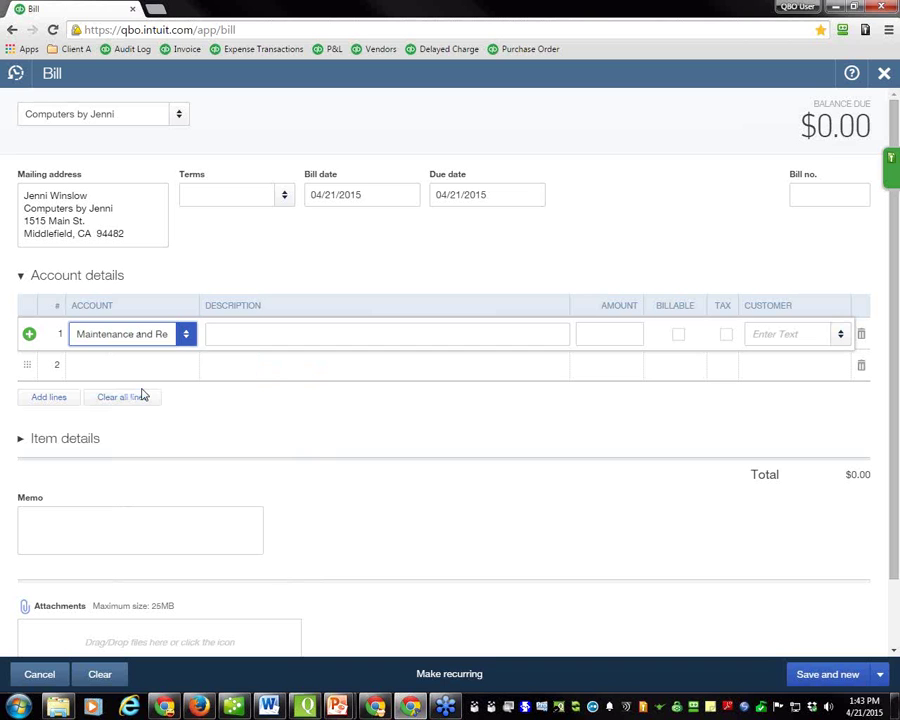
# Enter 188.25 as the first line's amount, and save and close the bill
pyautogui.press('Tab')
pyautogui.press('Tab')
pyautogui.write('18')
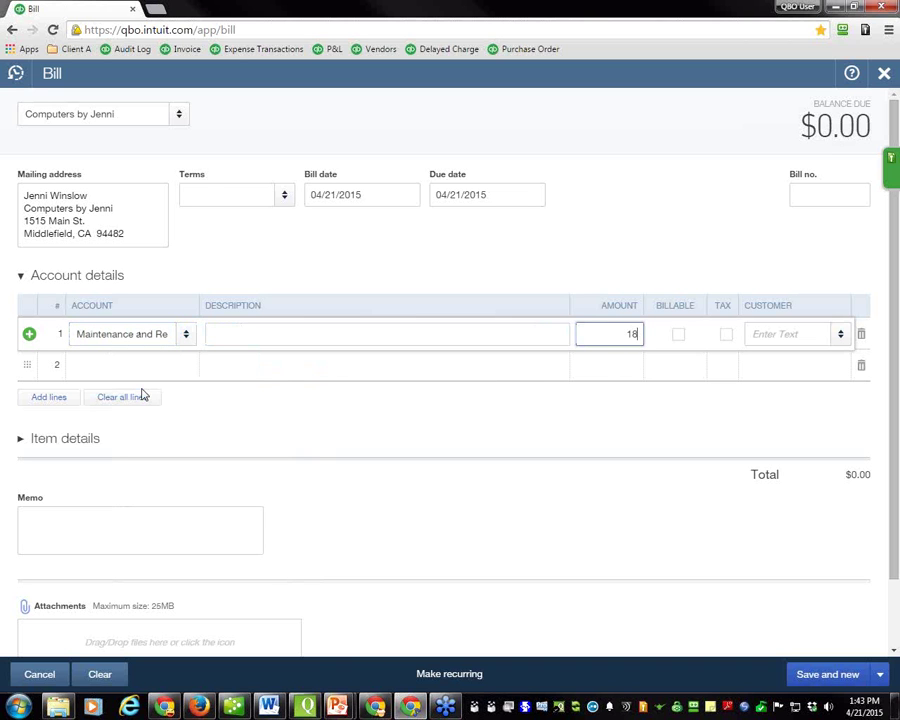
pyautogui.write('8.25')
pyautogui.press('Tab')
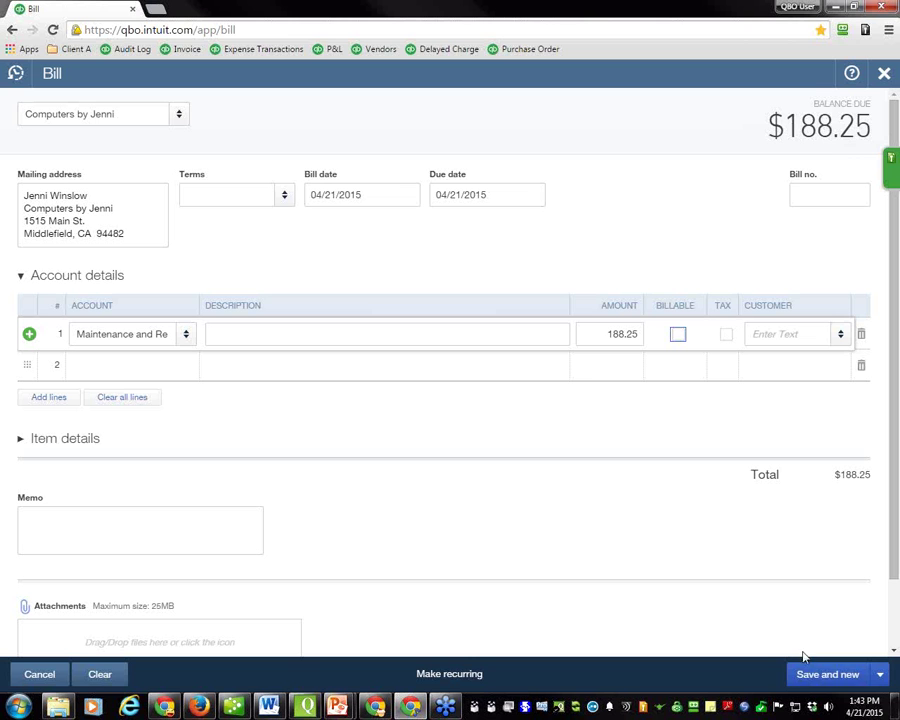
pyautogui.click(880, 676)
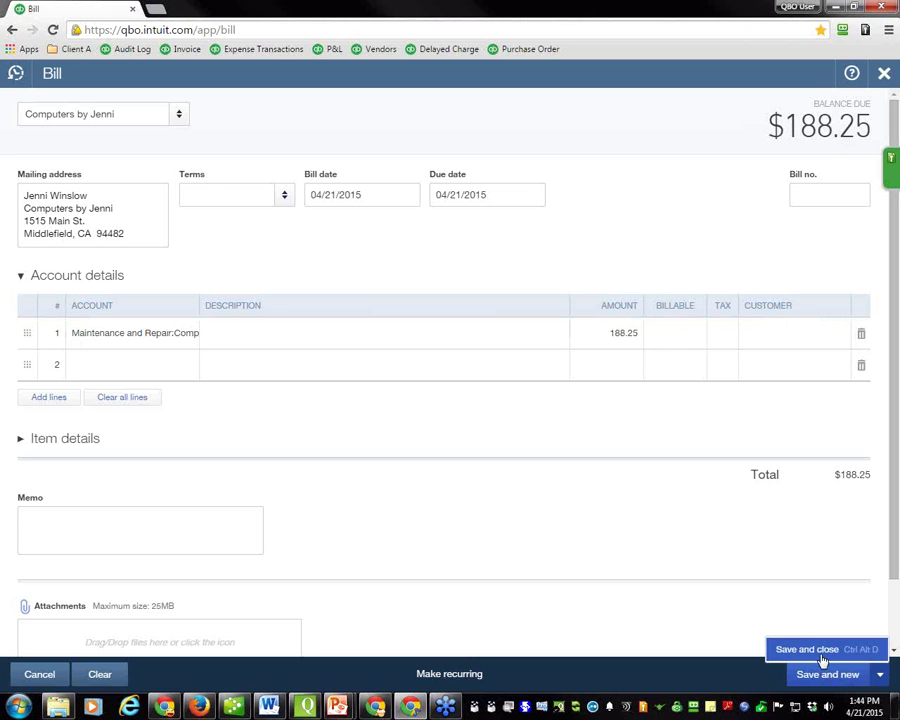
pyautogui.click(800, 648)
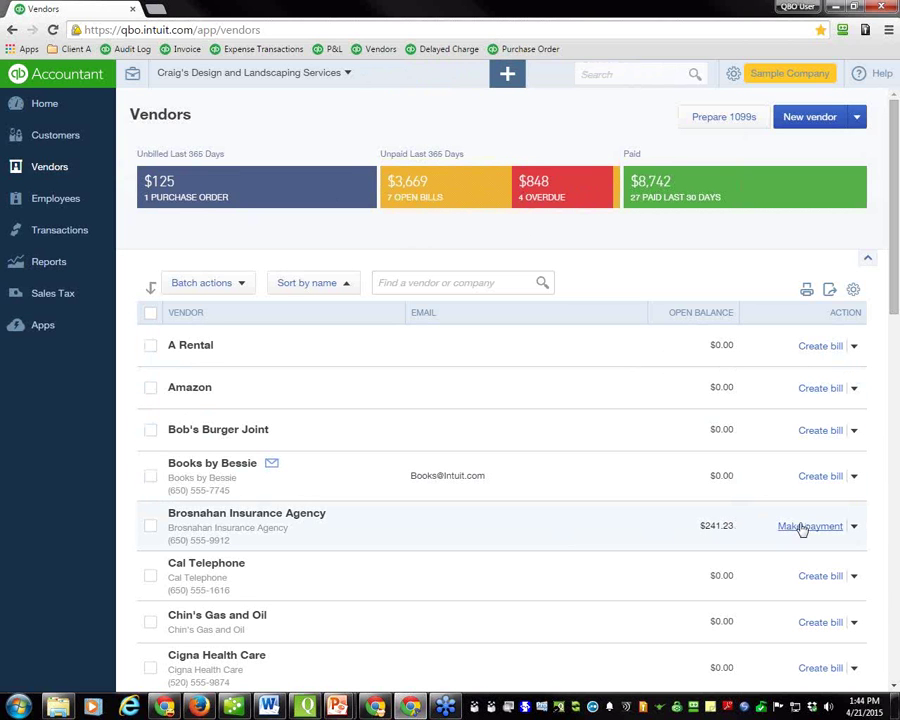
# Open Pay Bills and select all the listed bills for payment
pyautogui.click(506, 76)
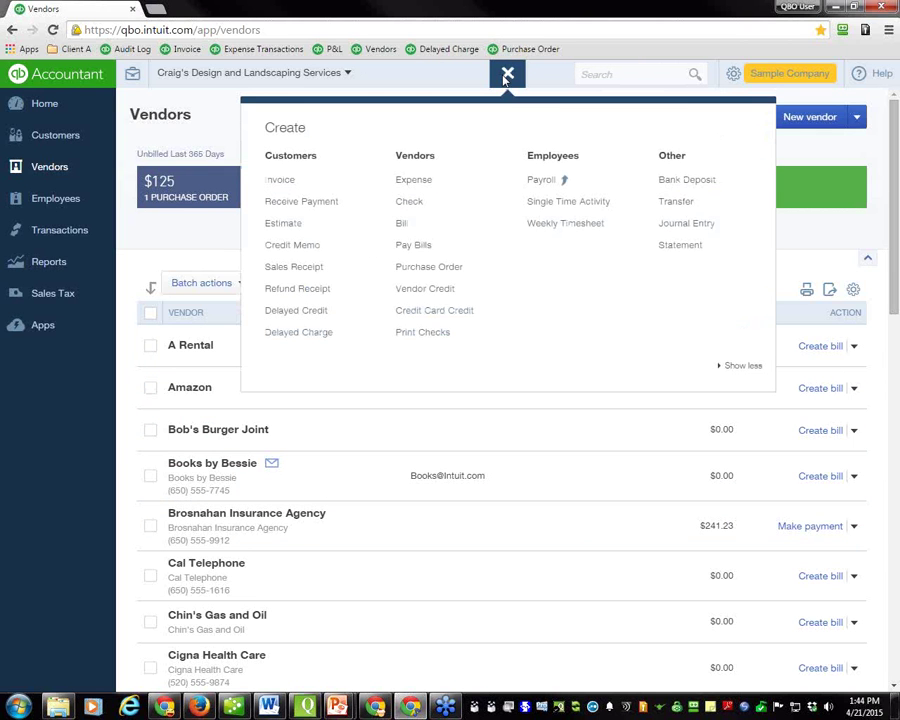
pyautogui.click(423, 256)
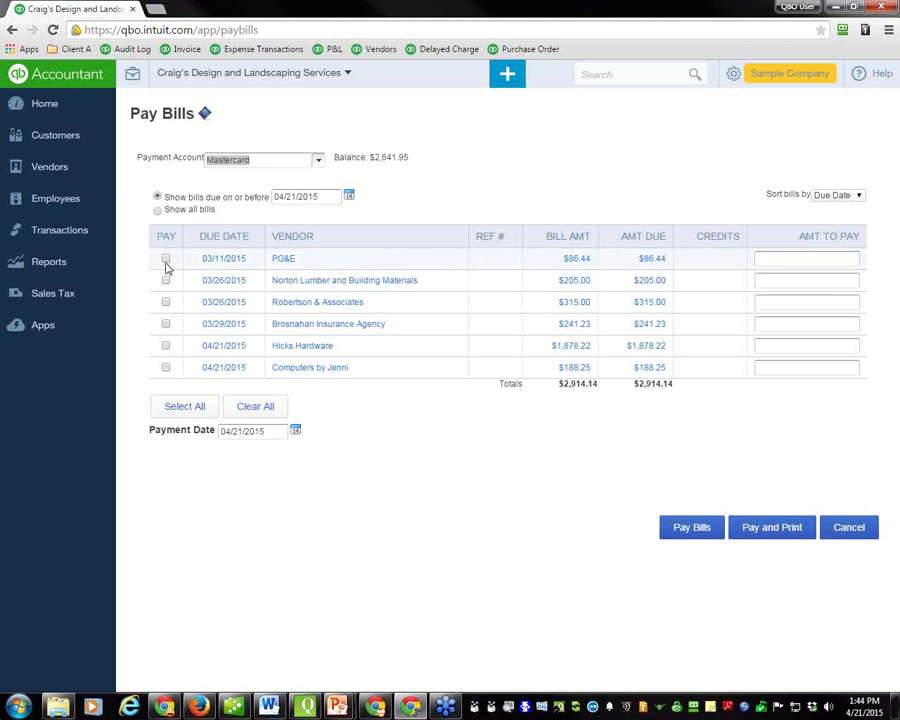
pyautogui.click(185, 408)
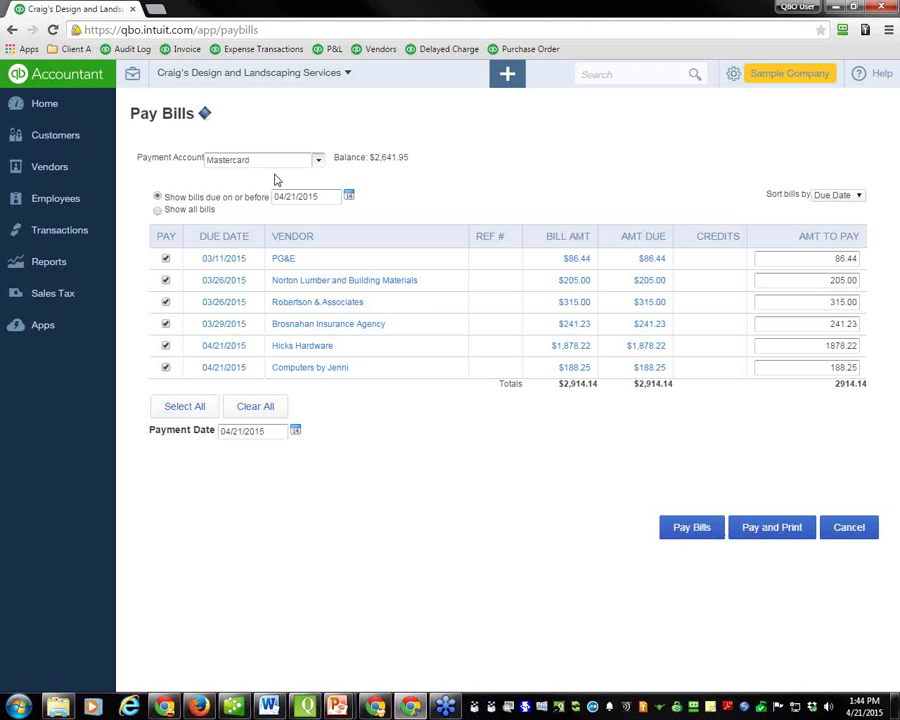
# Set the payment account to Checking and pay the selected bills by printed check, without printing yet
pyautogui.click(317, 161)
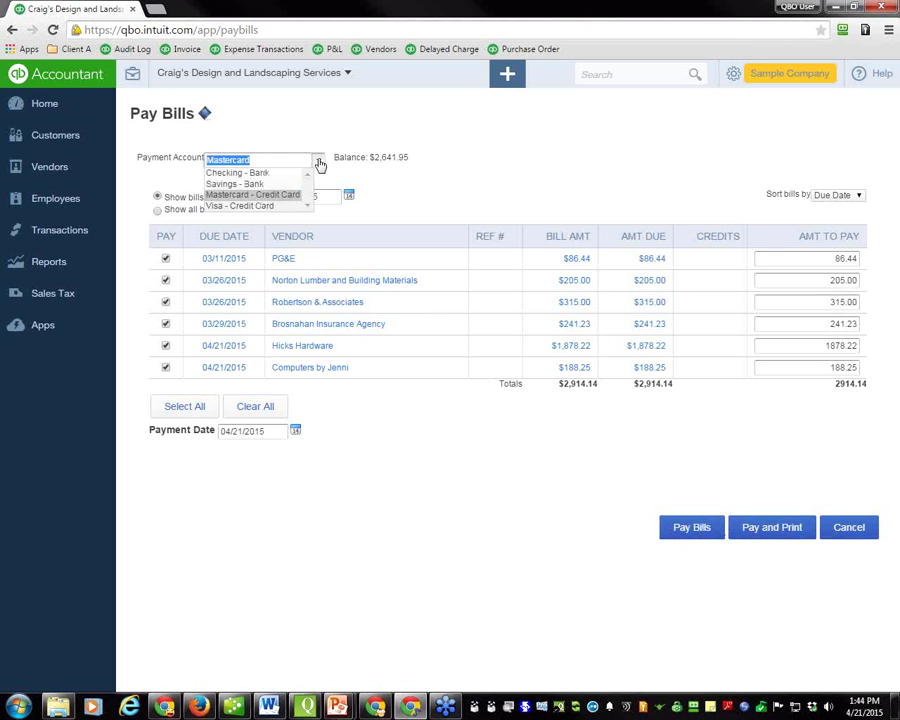
pyautogui.click(262, 175)
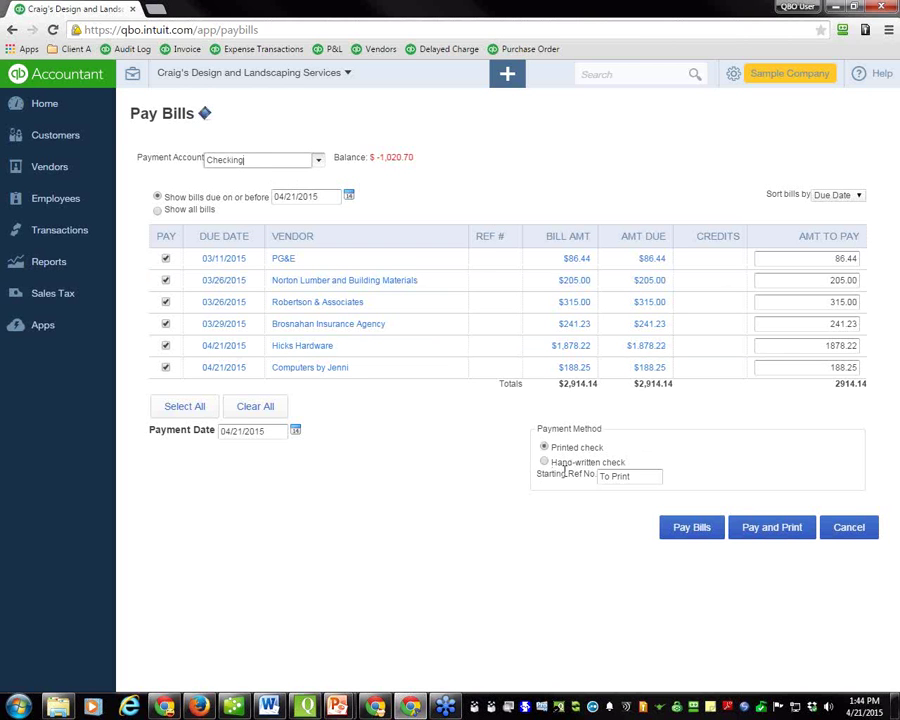
pyautogui.click(630, 480)
pyautogui.click(674, 530)
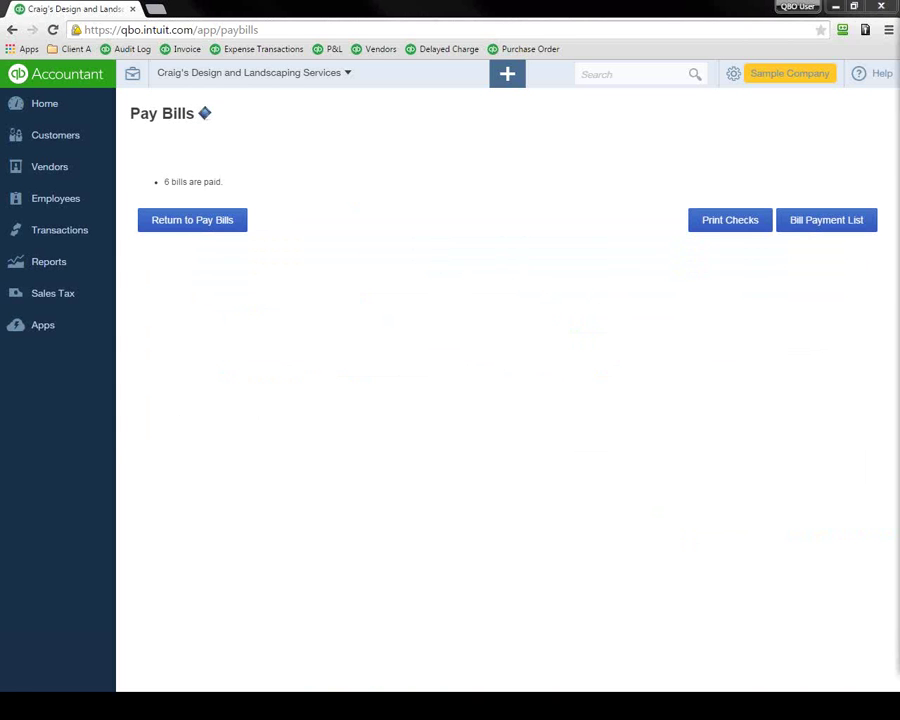
# Switch to the PowerPoint slide show and advance to the next slide on entering bills
pyautogui.hotkey('alt', 'Tab')
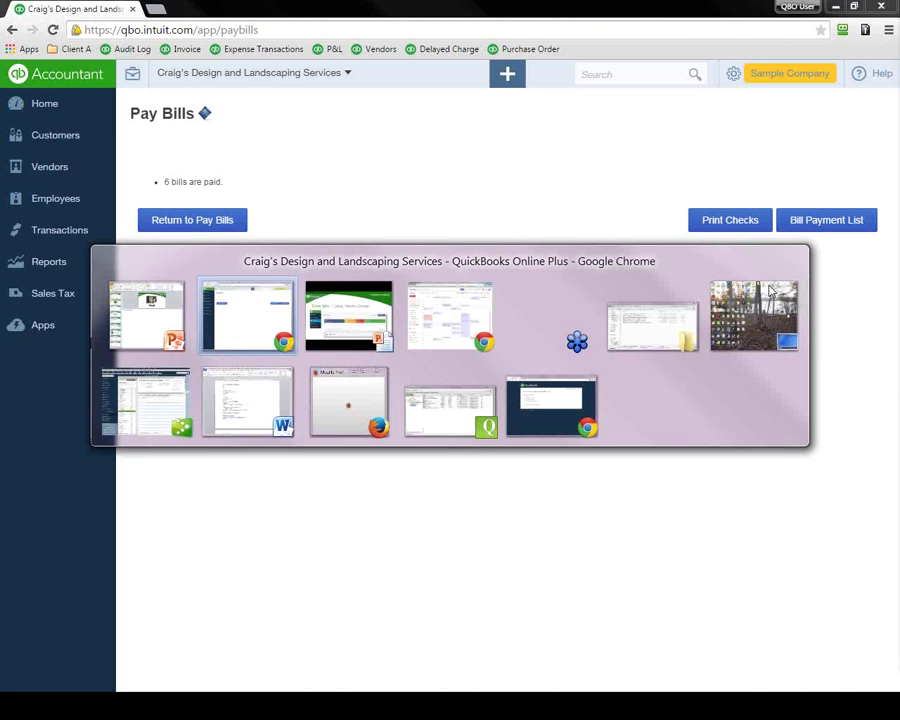
pyautogui.hotkey('alt', 'Tab')
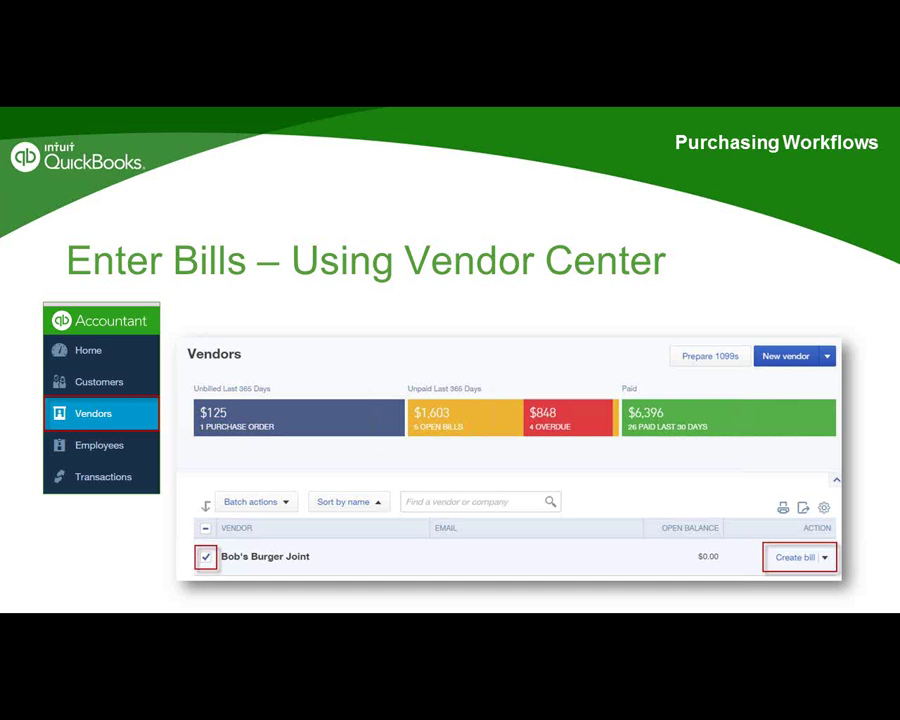
pyautogui.press('Right')
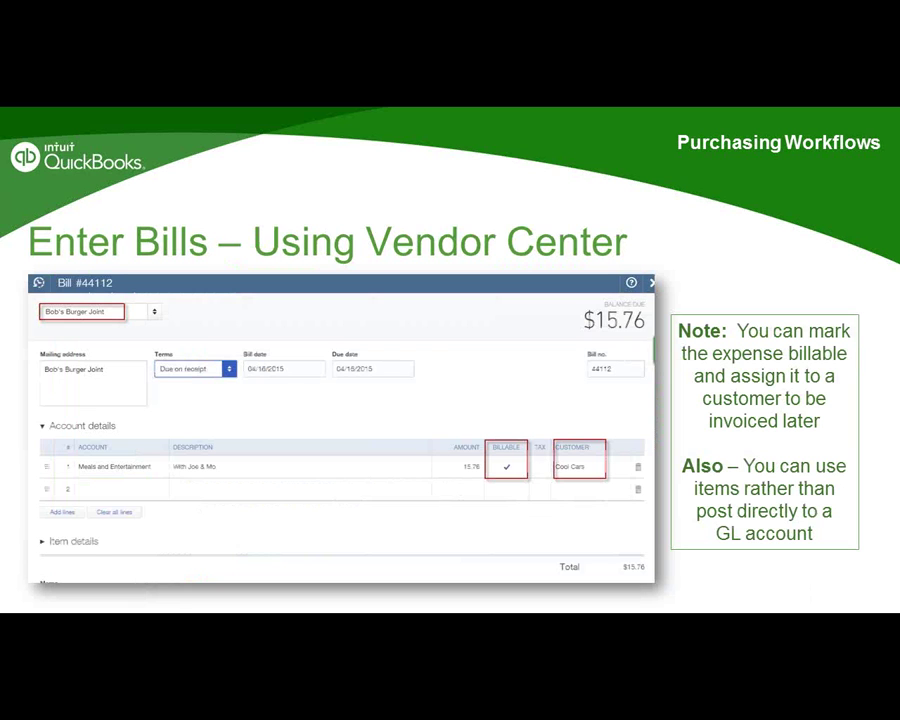